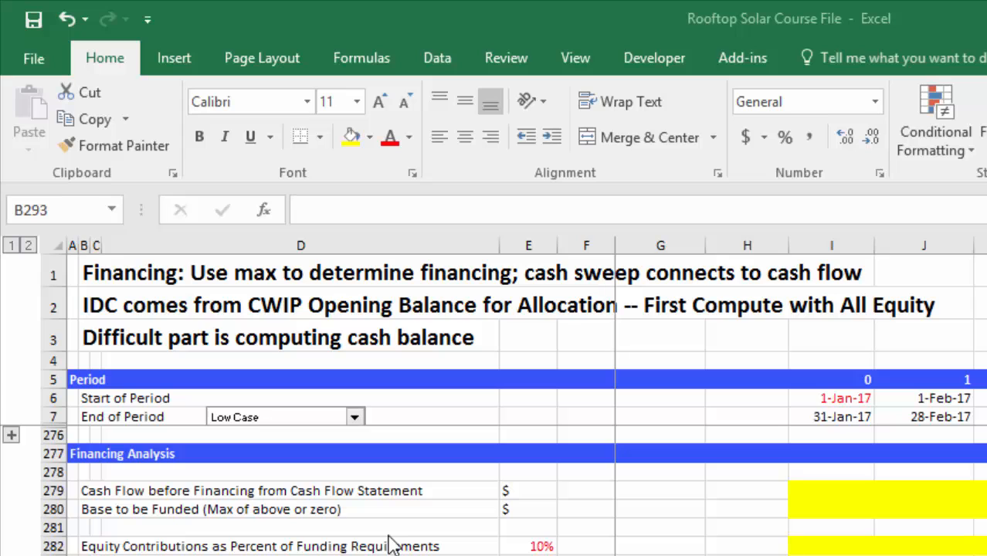
- Examine the financing notes at the top of the sheet and the period 0 cells of the Financing Analysis section
key("ctrl+Home")
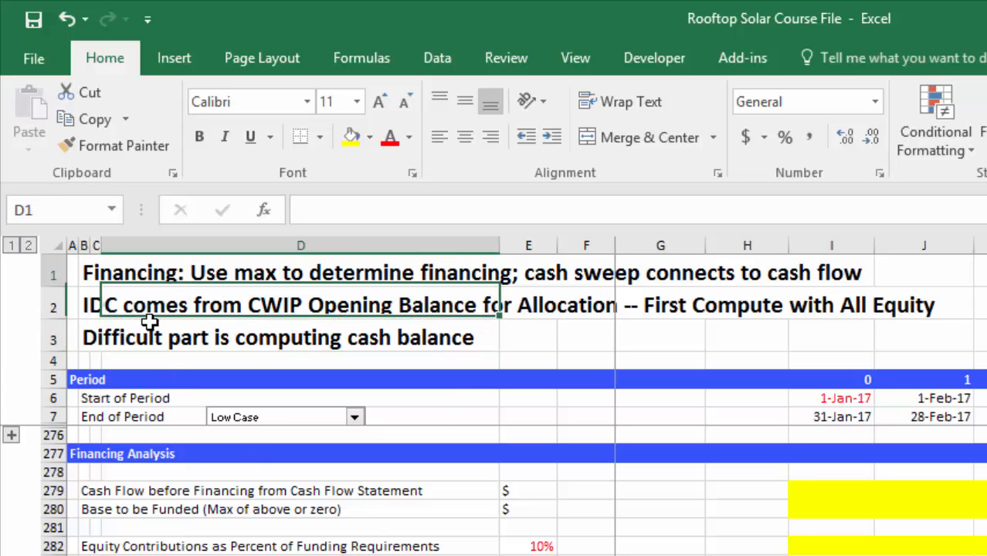
key("Left")
key("Left")
key("Left")
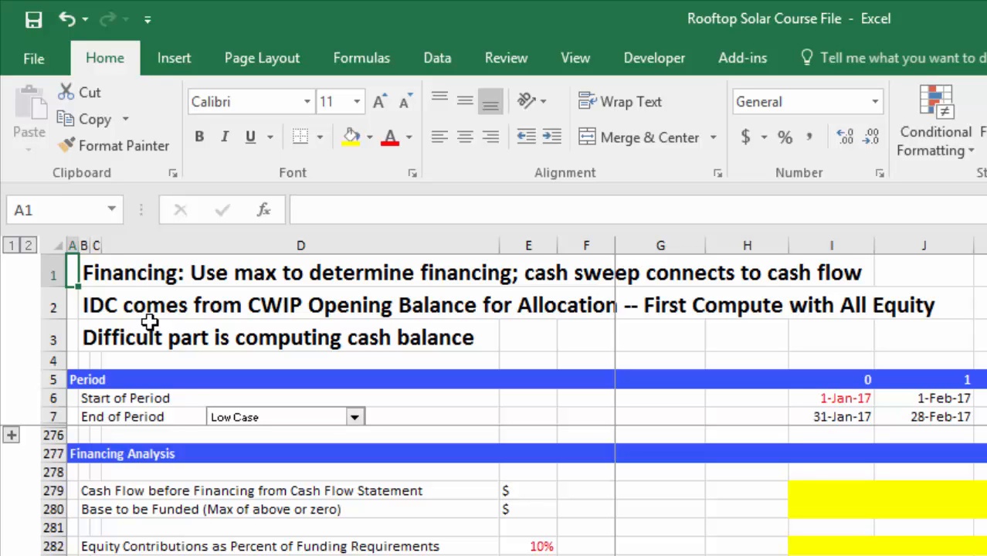
left_click(121, 516)
key("Left")
key("Left")
key("Up")
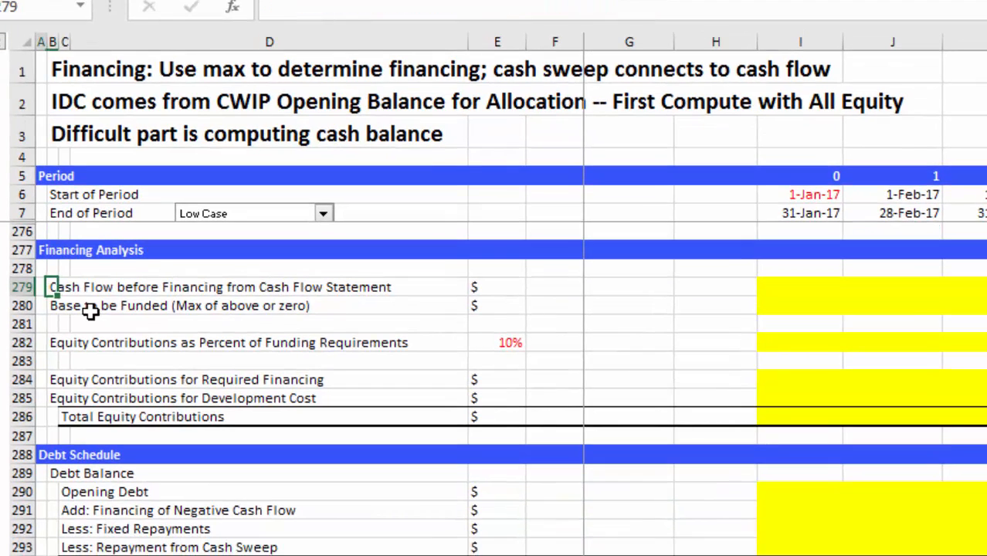
key("Right")
key("Right")
key("Right")
key("Right")
key("Right")
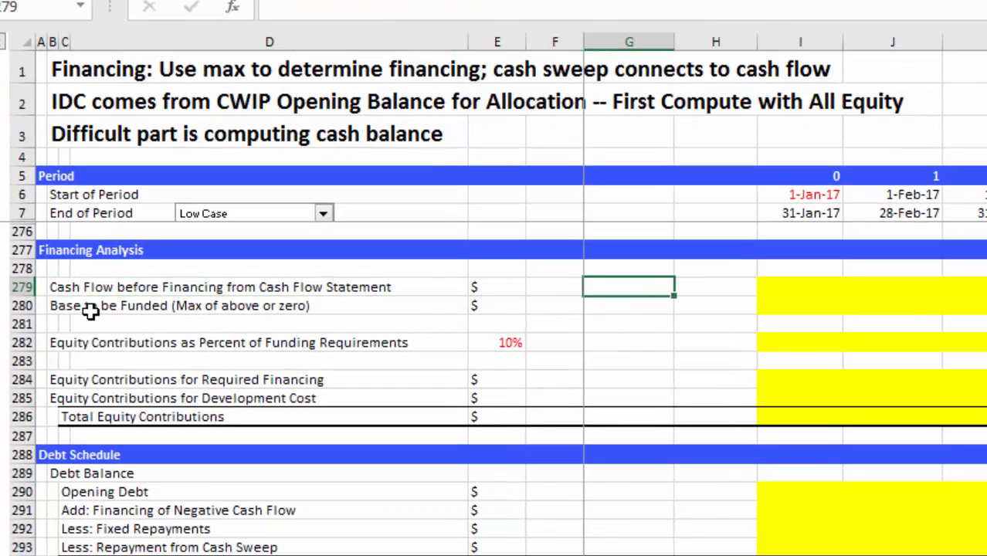
key("Right")
key("Right")
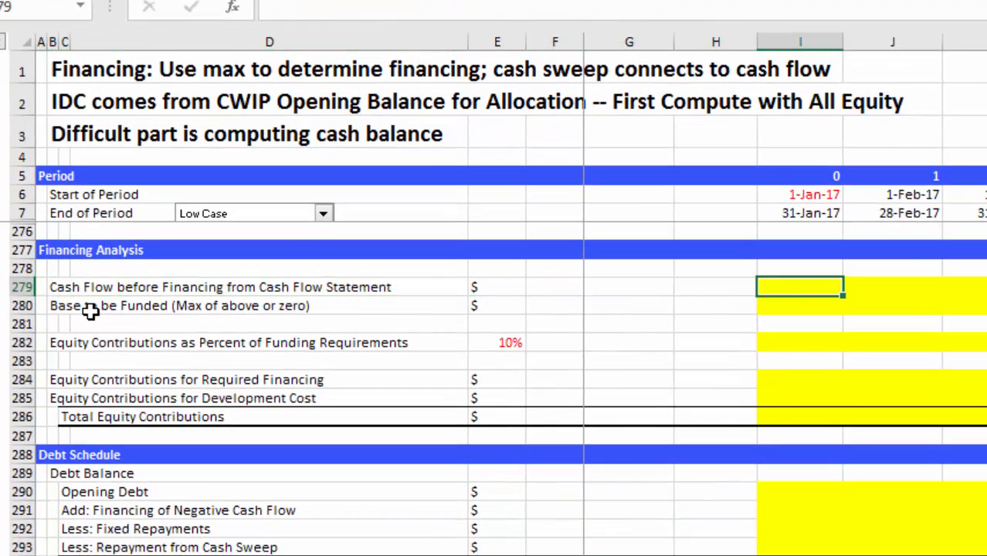
key("Page_Down")
key("Page_Down")
key("Page_Up")
key("Page_Up")
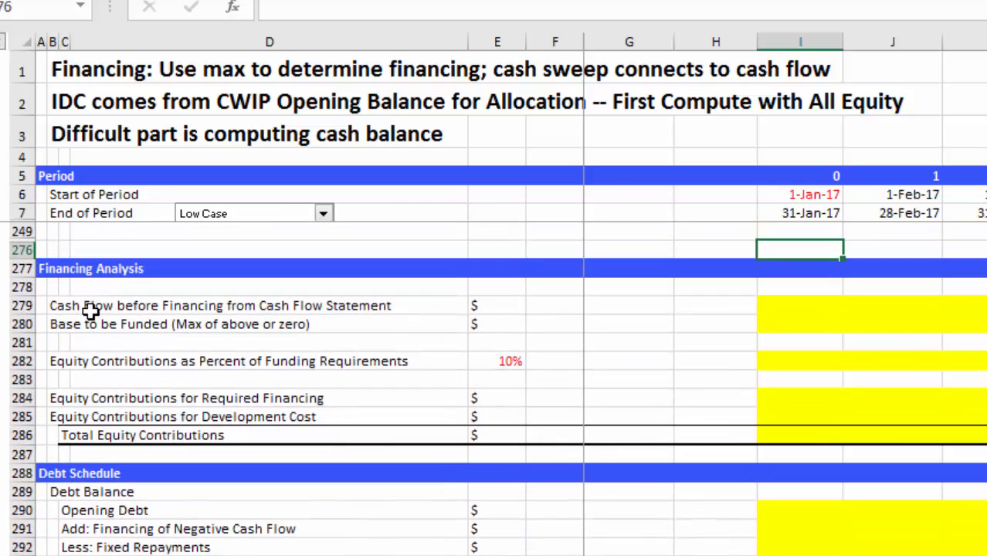
- Extend the Financing Analysis section heading in A277 to read "Financing Analysis/ Financing Need"
key("Down")
key("Down")
key("Down")
key("Down")
key("Down")
key("Left")
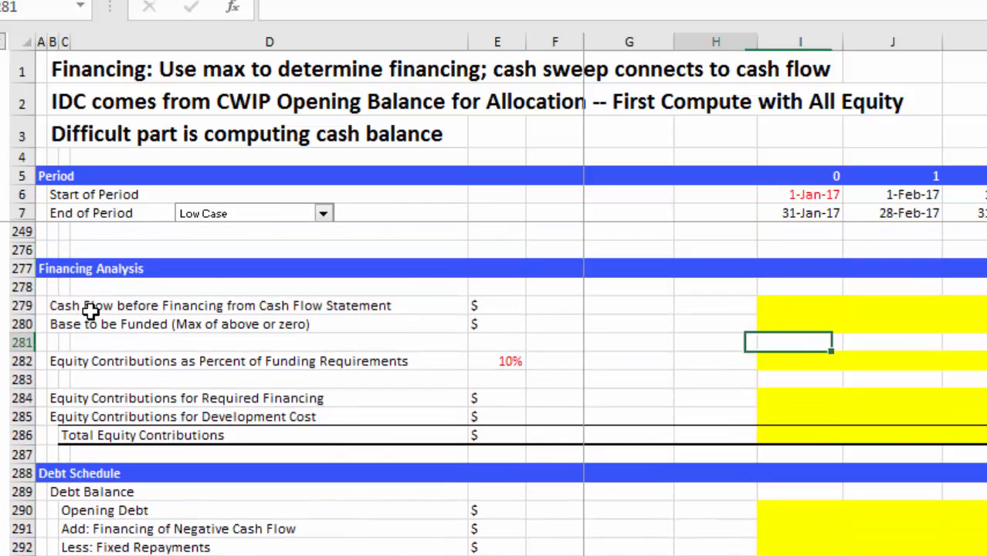
key("Home")
key("Up")
key("Up")
key("Up")
key("Up")
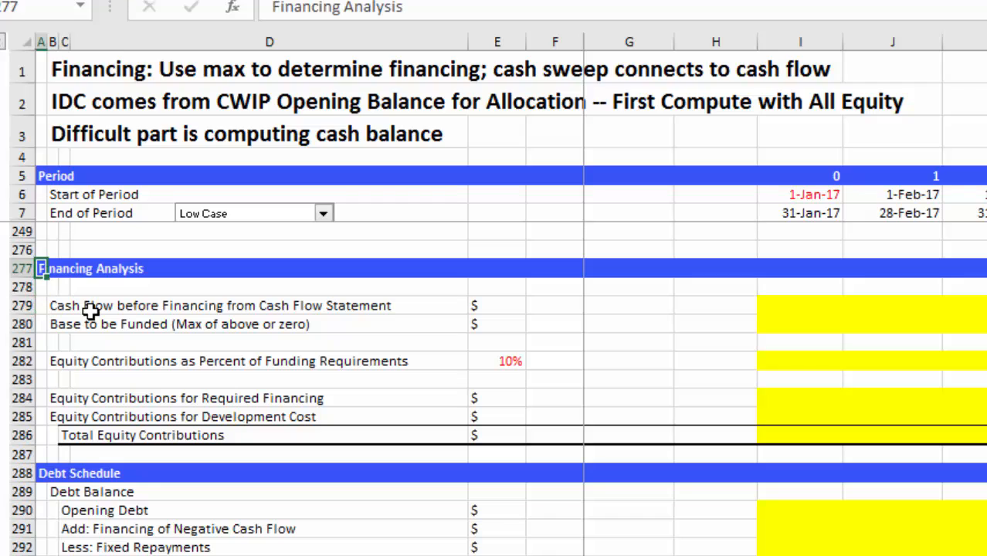
type("/ Fin")
type("anc")
key("BackSpace")
key("BackSpace")
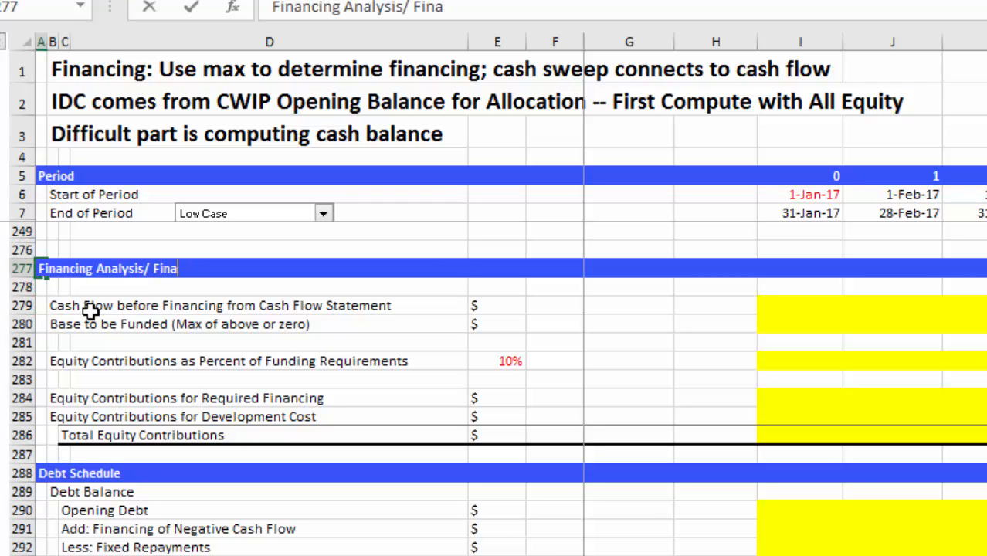
type("ncing Need")
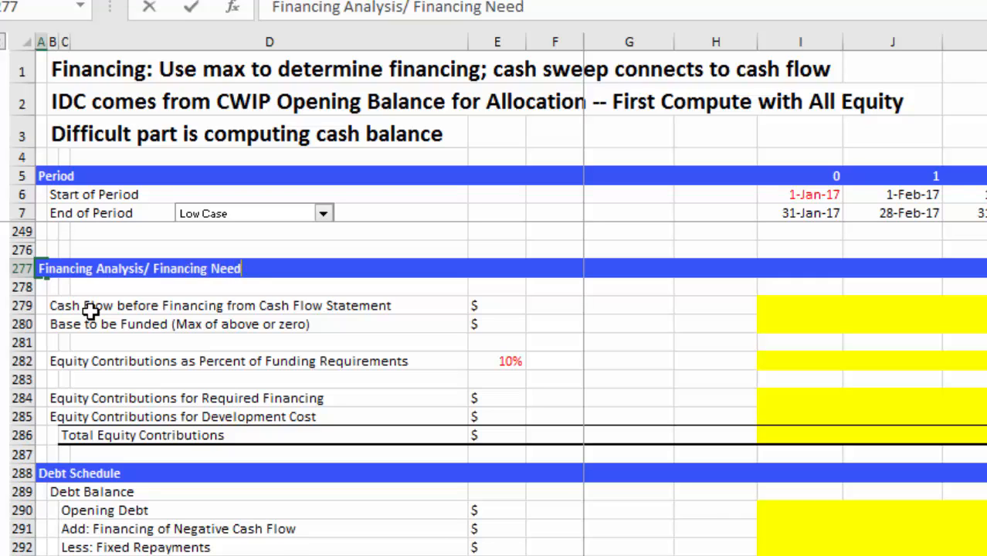
key("Return")
key("Return")
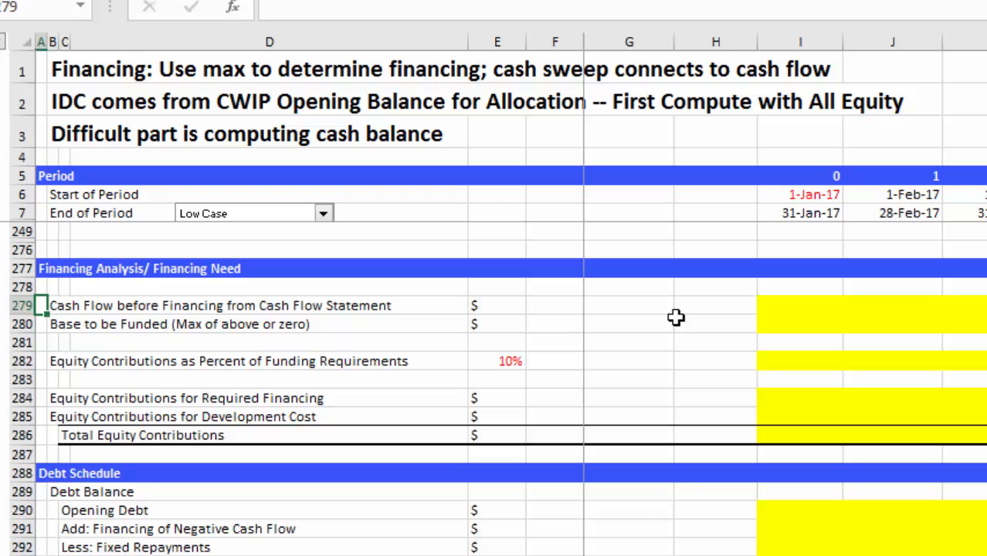
- Set the workbook's calculation mode to Manual
left_click(676, 318)
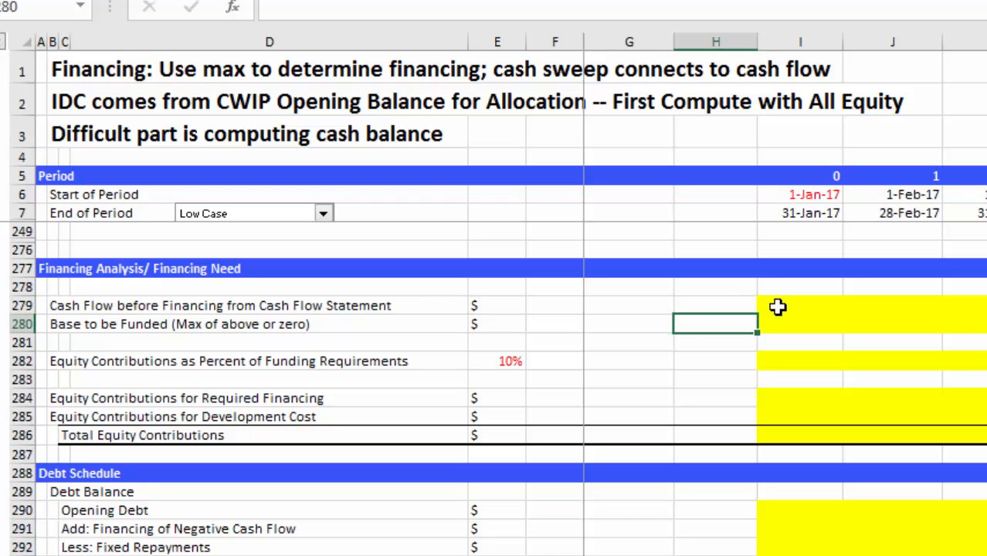
left_click(777, 307)
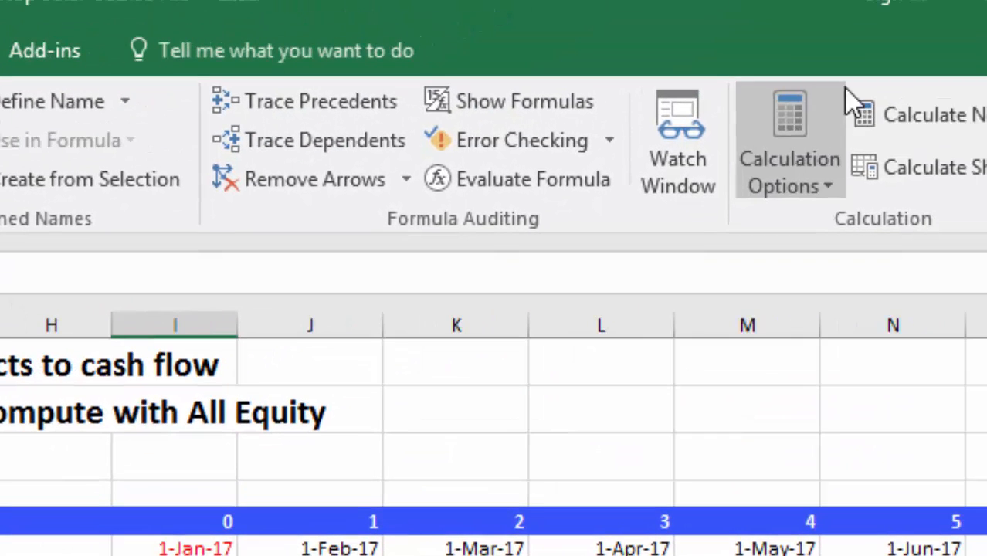
left_click(817, 150)
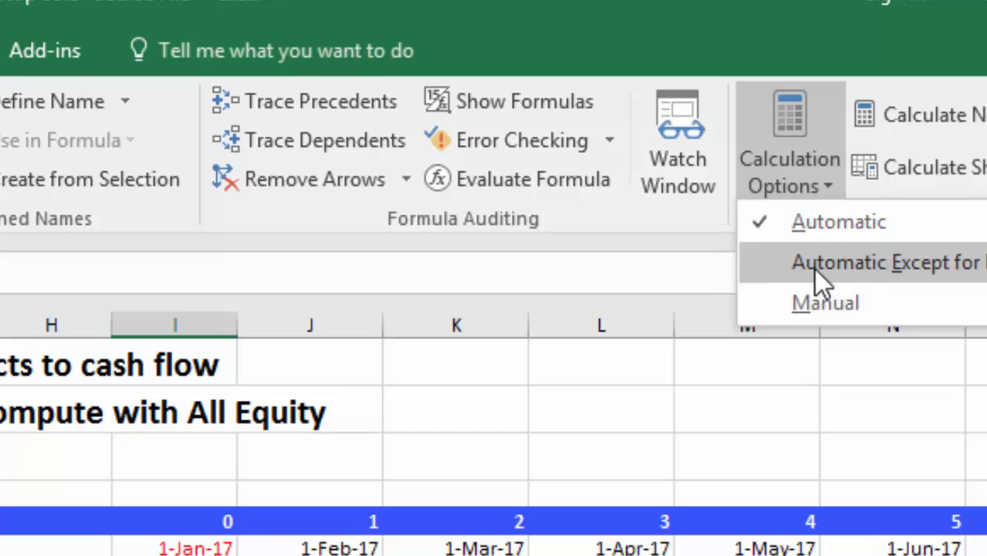
left_click(807, 301)
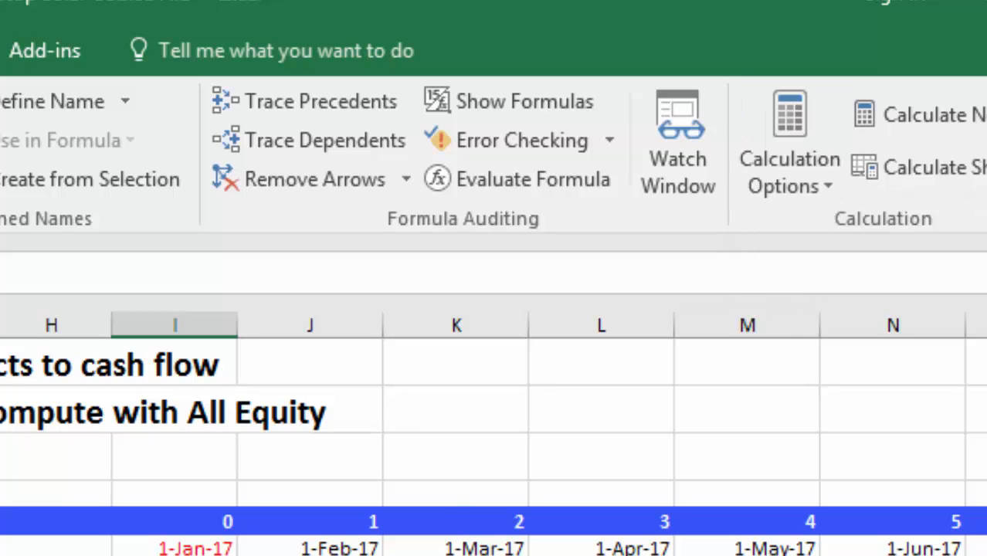
left_click(3, 550)
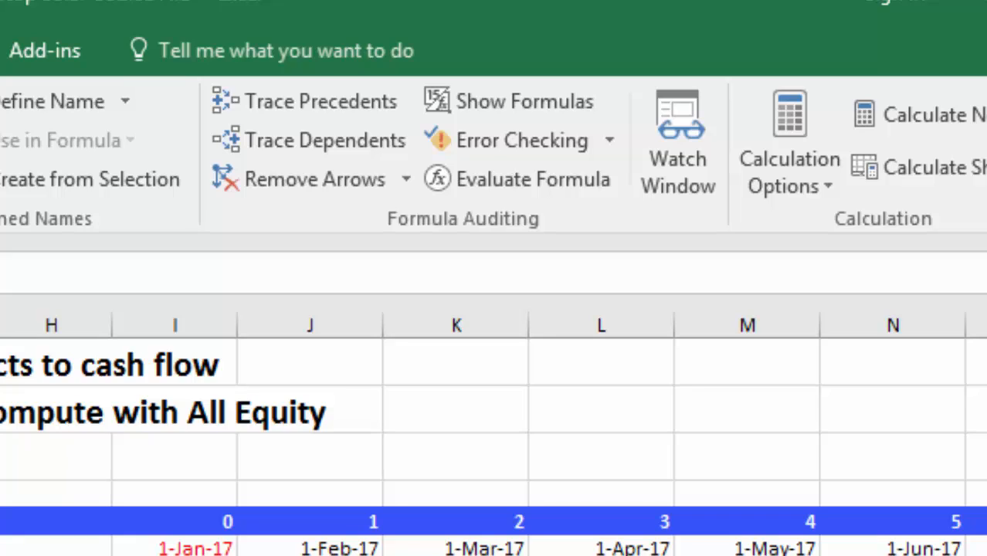
- Review the financing need rows, from cash flow before financing to the equity contribution percentage
key("Right")
key("Right")
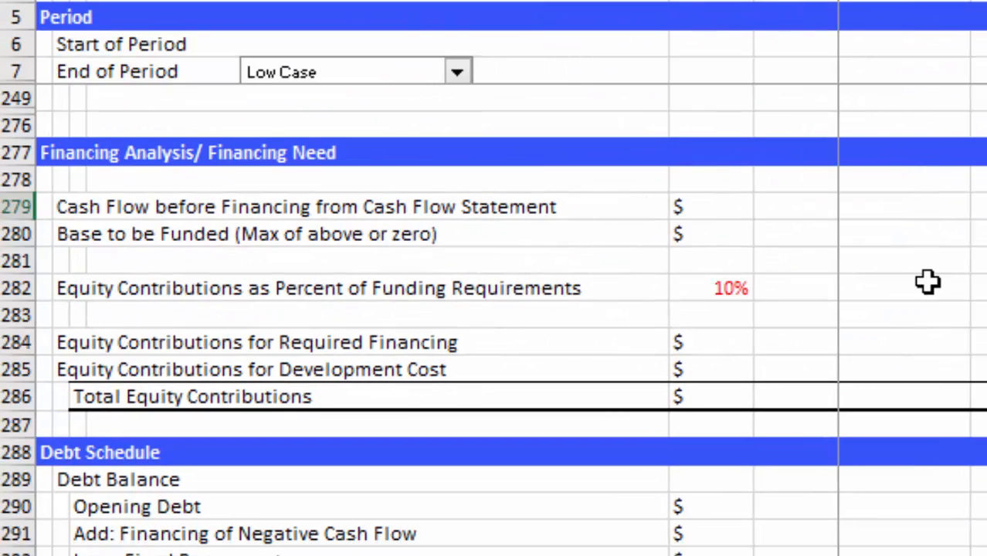
key("Down")
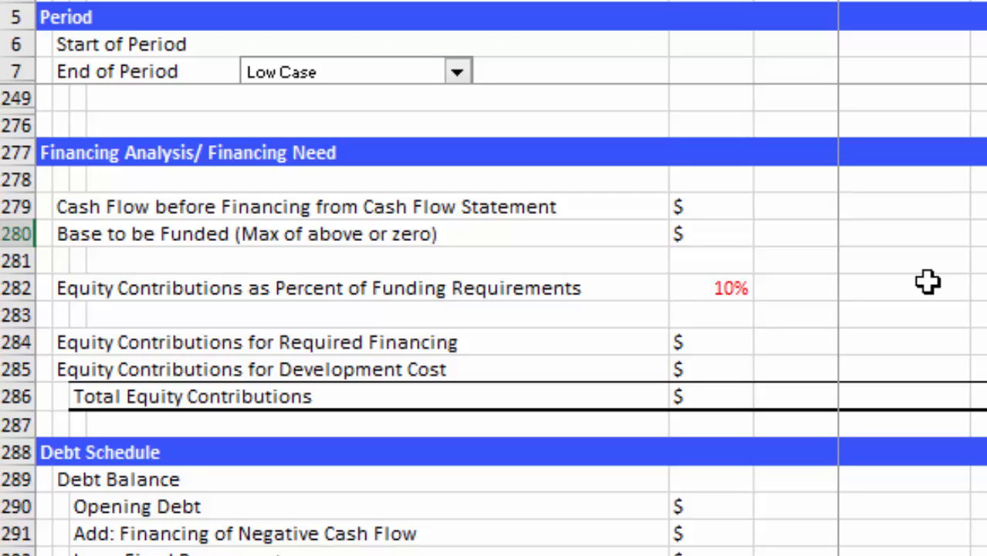
key("Down")
key("Down")
key("Down")
key("Up")
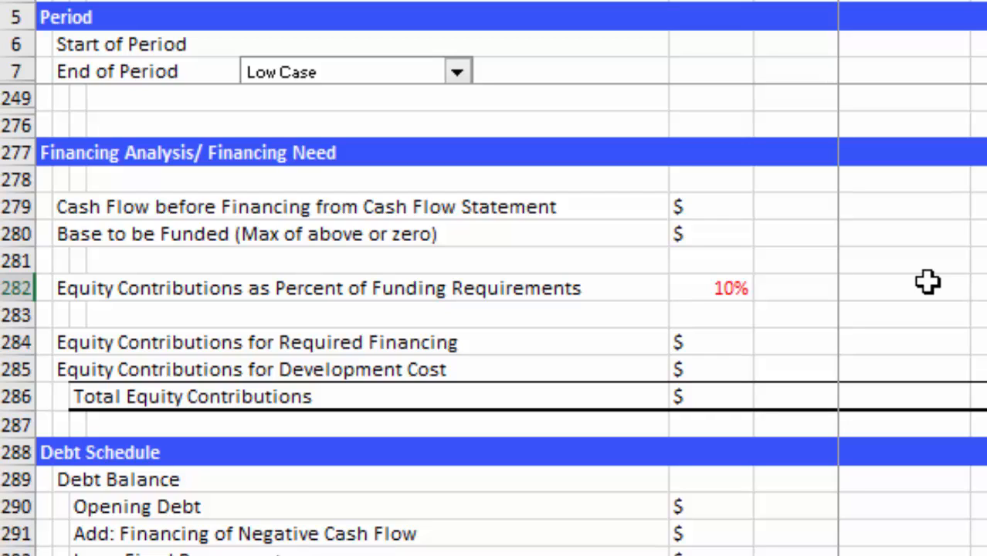
key("Down")
key("Up")
key("Page_Down")
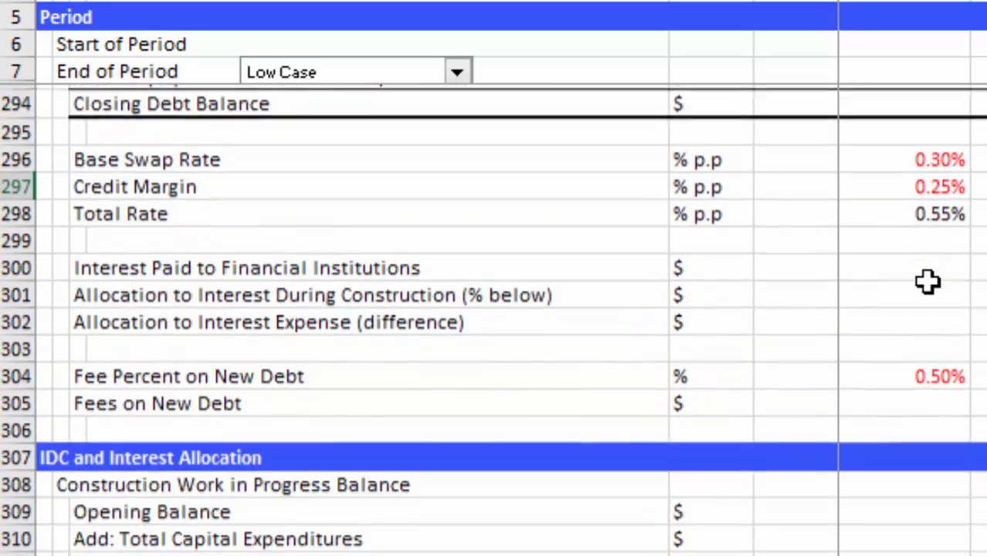
key("Page_Up")
- Look through the Debt Schedule rows down to the IDC and Interest Allocation section
key("Down")
key("Down")
key("Down")
key("Down")
key("Down")
key("Down")
key("Down")
key("Down")
key("Down")
key("Down")
key("Down")
key("Down")
key("Down")
key("Down")
key("Down")
key("Down")
key("Down")
key("Down")
key("Down")
key("Down")
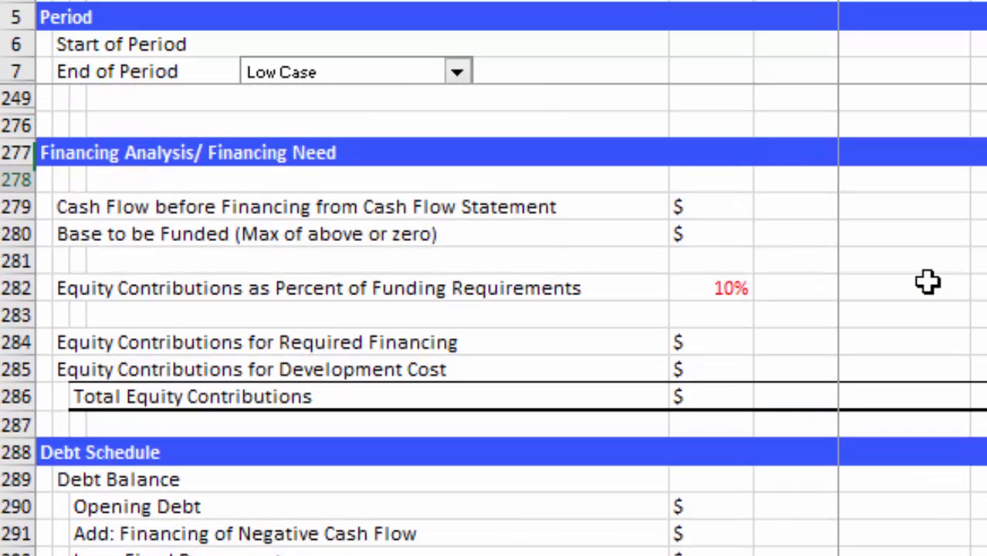
key("Down")
key("Down")
key("Down")
key("Down")
key("Down")
key("Down")
key("Down")
key("Down")
key("Down")
key("Down")
key("Down")
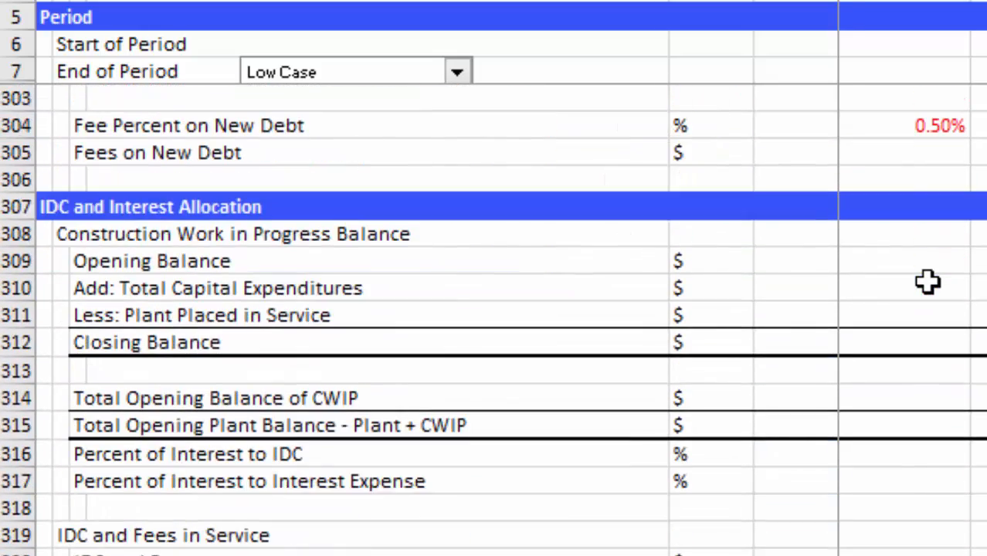
- Review the rows for IDC and fees in service and for depreciation of IDC and fees
key("Down")
key("Down")
key("Down")
key("Down")
key("Down")
key("Down")
key("Down")
key("Down")
key("Down")
key("Down")
key("Down")
key("Down")
key("Down")
key("Down")
key("Down")
key("Down")
key("Down")
key("Down")
key("Down")
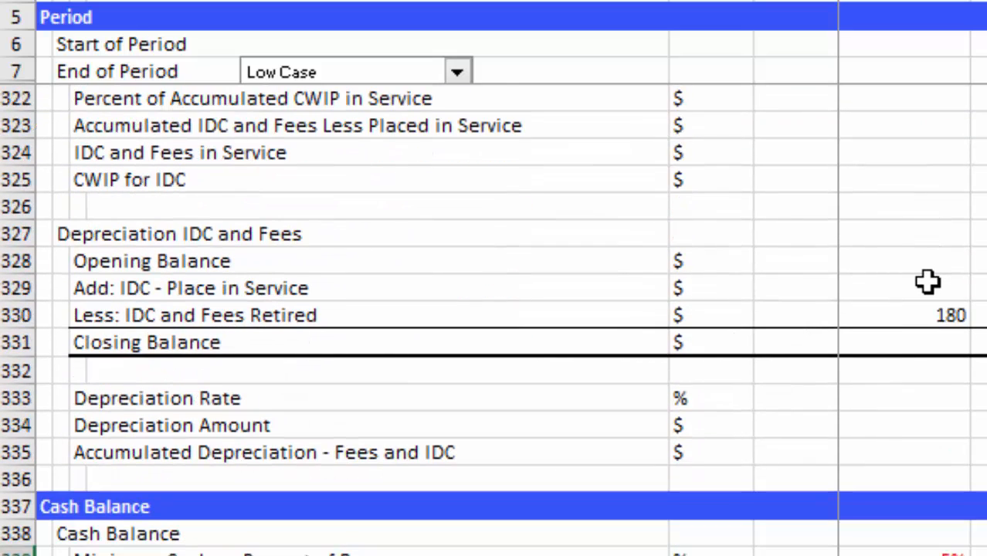
key("Up")
key("Up")
key("Up")
key("Up")
key("Up")
key("Up")
key("Up")
key("Up")
key("Up")
key("Up")
key("Up")
key("Up")
key("Up")
key("Up")
key("Up")
key("Up")
key("Up")
key("Up")
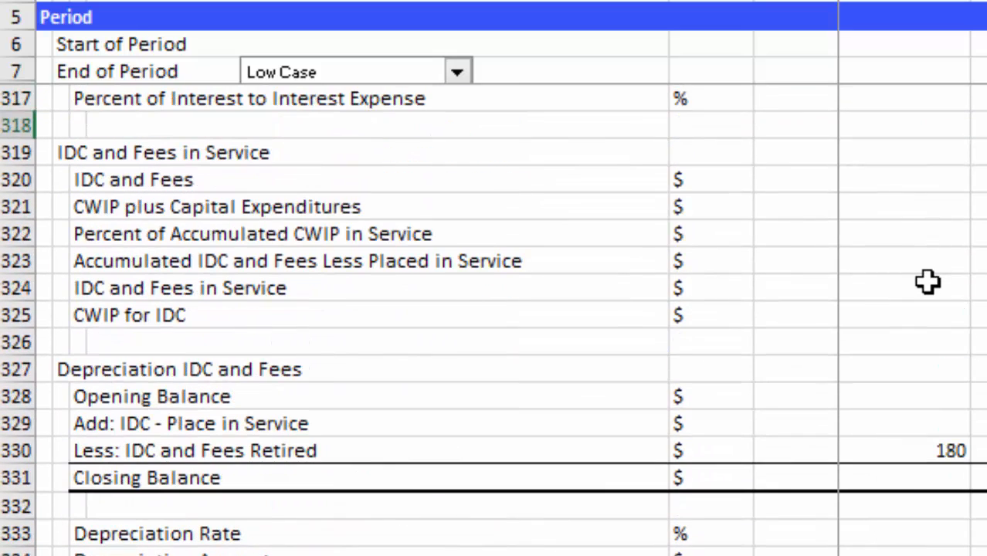
- Examine the Cash Balance section, from the minimum cash assumptions to the closing cash balance
key("Down")
key("Down")
key("Down")
key("Down")
key("Down")
key("Down")
key("Down")
key("Down")
key("Down")
key("Down")
key("Down")
key("Down")
key("Down")
key("Down")
key("Down")
key("Down")
key("Down")
key("Down")
key("Down")
key("Down")
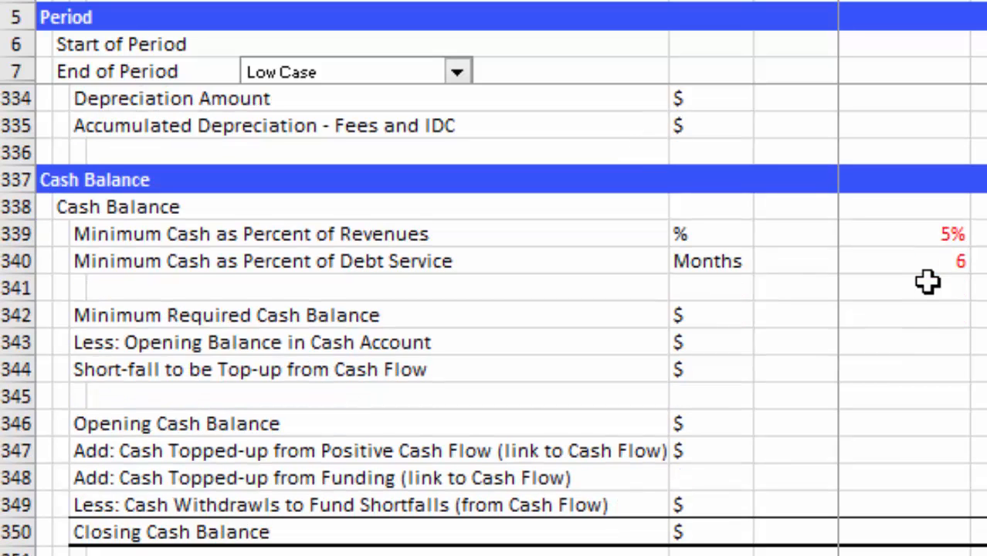
key("Down")
key("Up")
key("Up")
key("Up")
key("Up")
key("Up")
key("Up")
key("Up")
key("Up")
key("Up")
key("Up")
key("Up")
key("Up")
key("Up")
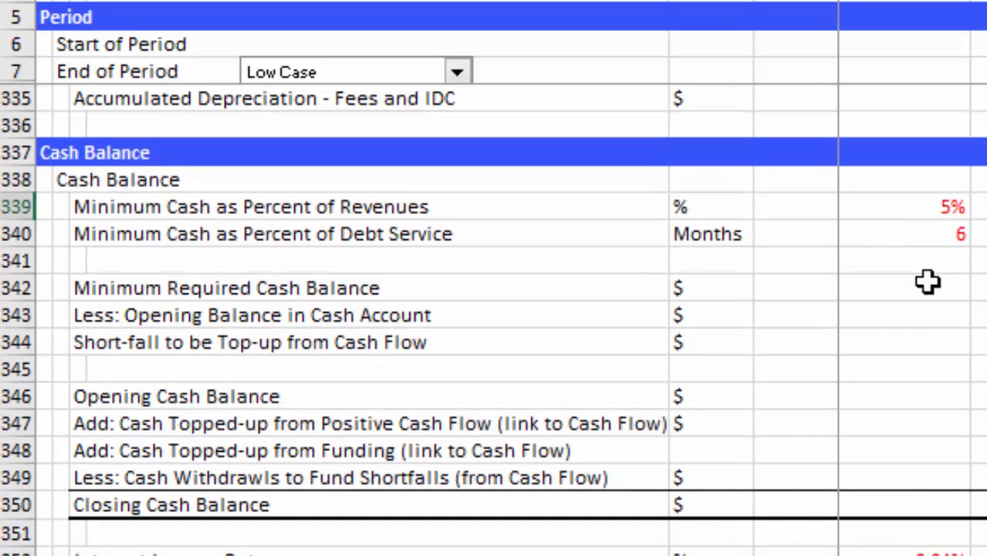
- Review the remaining Cash Balance rows, down to the interest income rate and interest income
key("Down")
key("Down")
key("Down")
key("Down")
key("Down")
key("Down")
key("Down")
key("Down")
key("Down")
key("Down")
key("Down")
key("Down")
key("Down")
key("Down")
key("Down")
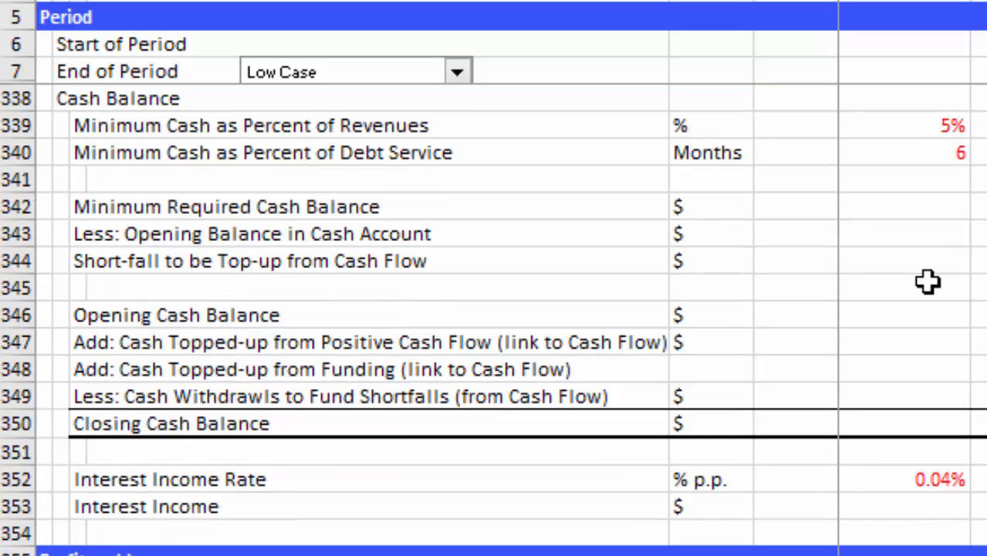
- Look through the Profit and Loss rows, from gross revenues to the NOL balance
key("Down")
key("Down")
key("Down")
key("Down")
key("Down")
key("Down")
key("Down")
key("Down")
key("Down")
key("Down")
key("Down")
key("Down")
key("Down")
key("Down")
key("Down")
key("Down")
key("Down")
key("Down")
key("Down")
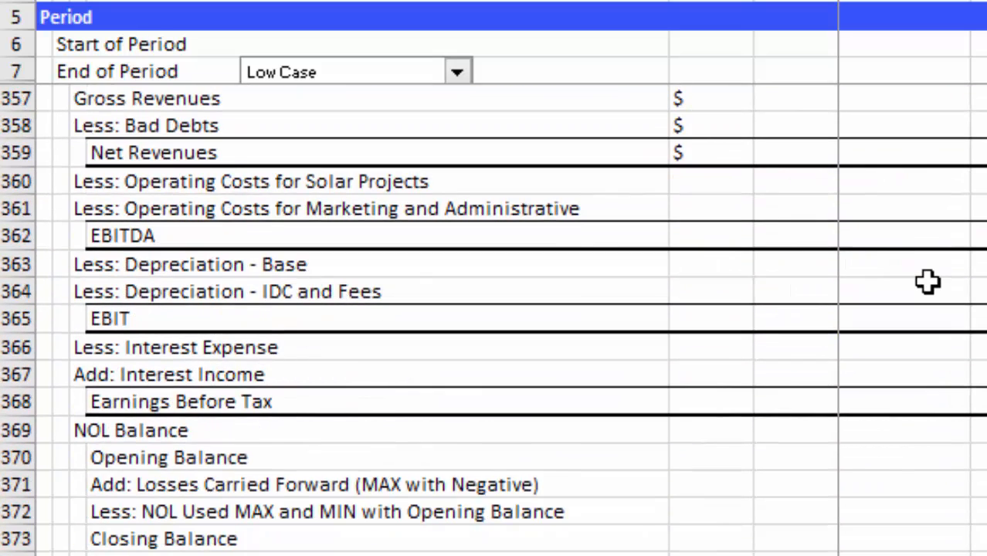
- Return to the Construction Work in Progress Balance and review the rows that allocate interest between IDC and interest expense
key("Up")
key("Up")
key("Up")
key("Up")
key("Up")
key("Up")
key("Up")
key("Up")
key("Up")
key("Up")
key("Up")
key("Up")
key("Up")
key("Up")
key("Up")
key("Up")
key("Up")
key("Up")
key("Up")
key("Up")
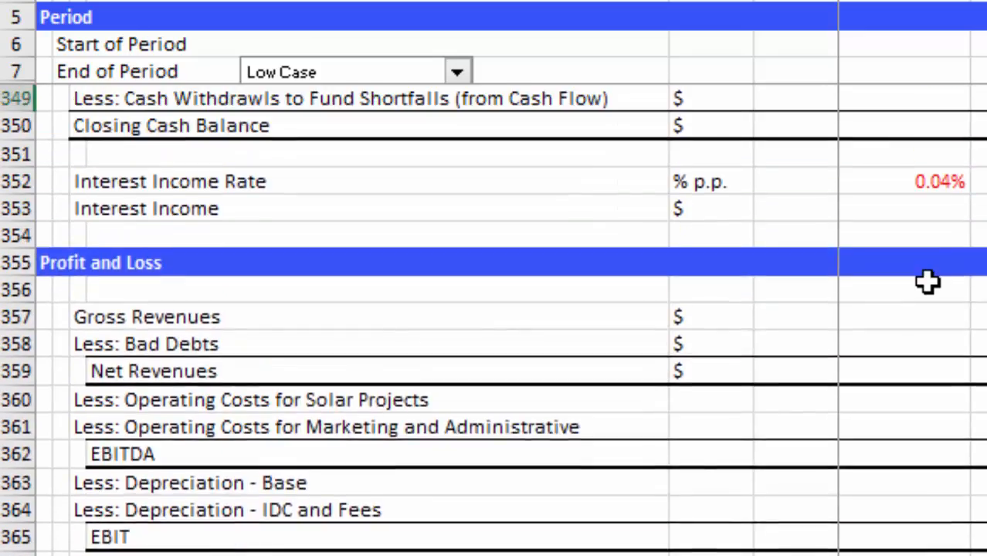
key("Up")
key("Up")
key("Up")
key("Up")
key("Up")
key("Up")
key("Up")
key("Up")
key("Up")
key("Up")
key("Up")
key("Up")
key("Up")
key("Up")
key("Up")
key("Up")
key("Up")
key("Up")
key("Up")
key("Up")
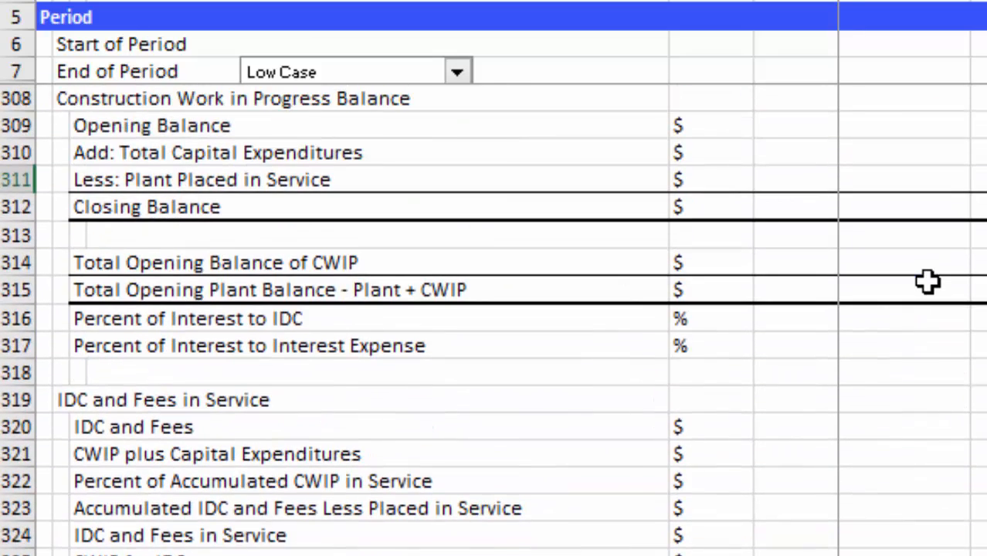
key("Up")
key("Up")
key("Up")
key("Up")
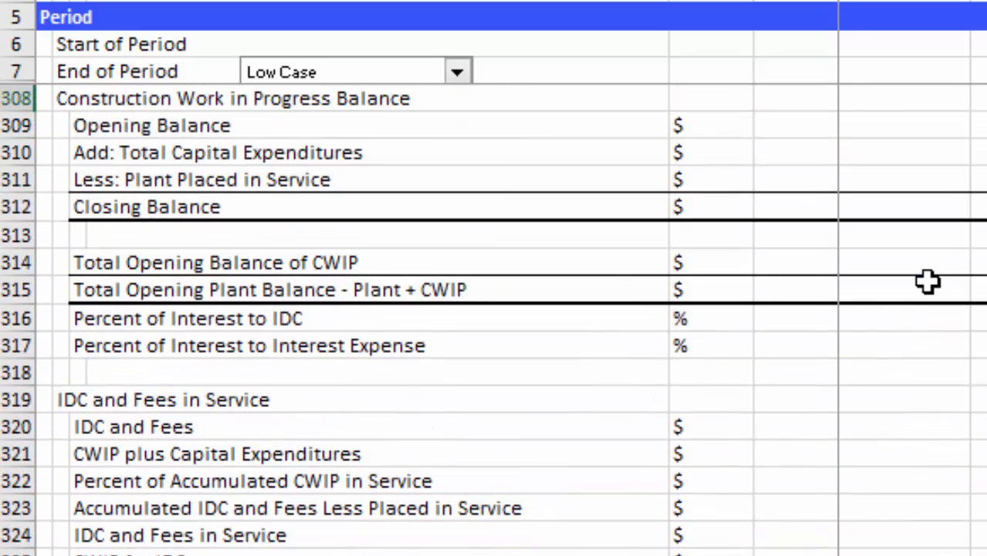
key("Down")
key("Down")
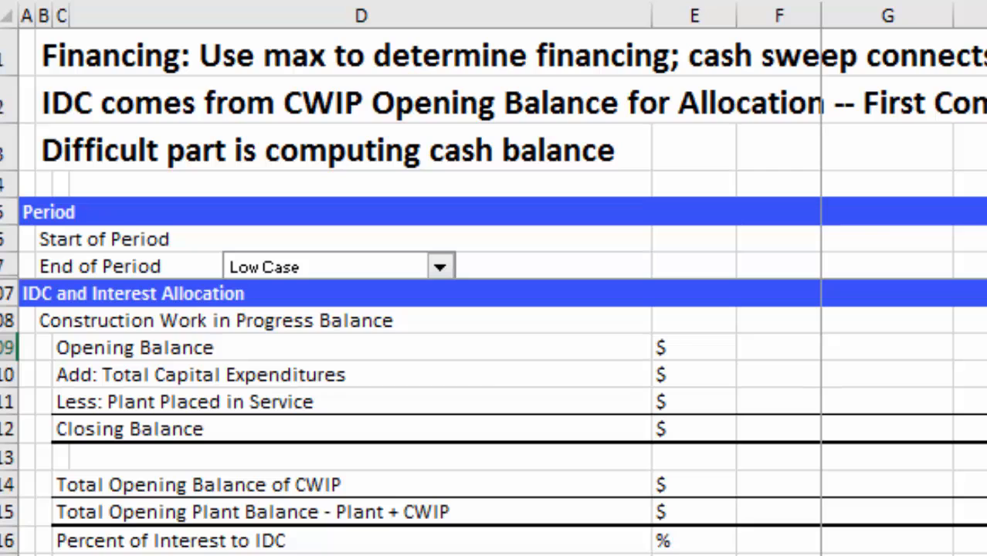
- Switch to the rooftop solar model workbook with the Base scenario and go to its Financing Analysis section
key("alt+Tab")
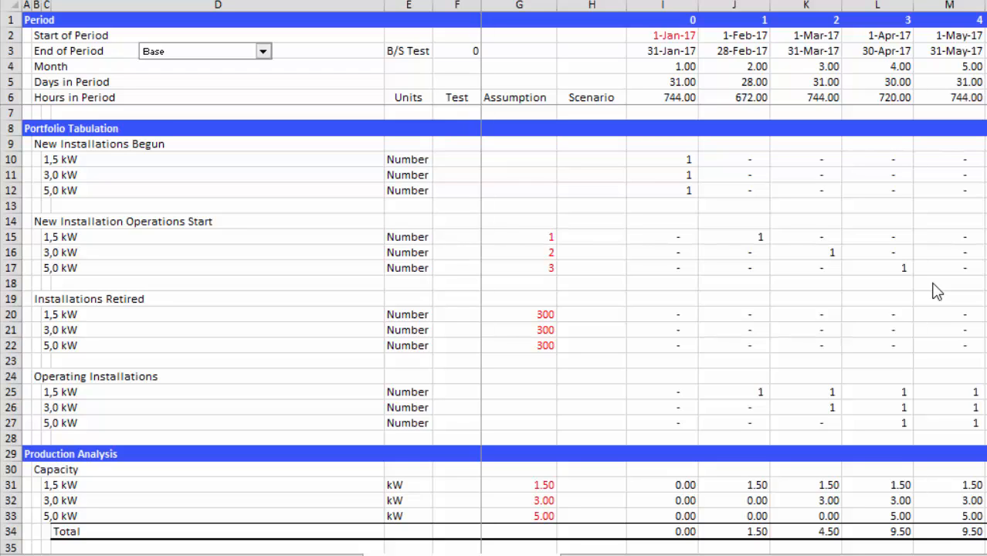
left_click(386, 322)
key("Left")
key("Left")
key("Left")
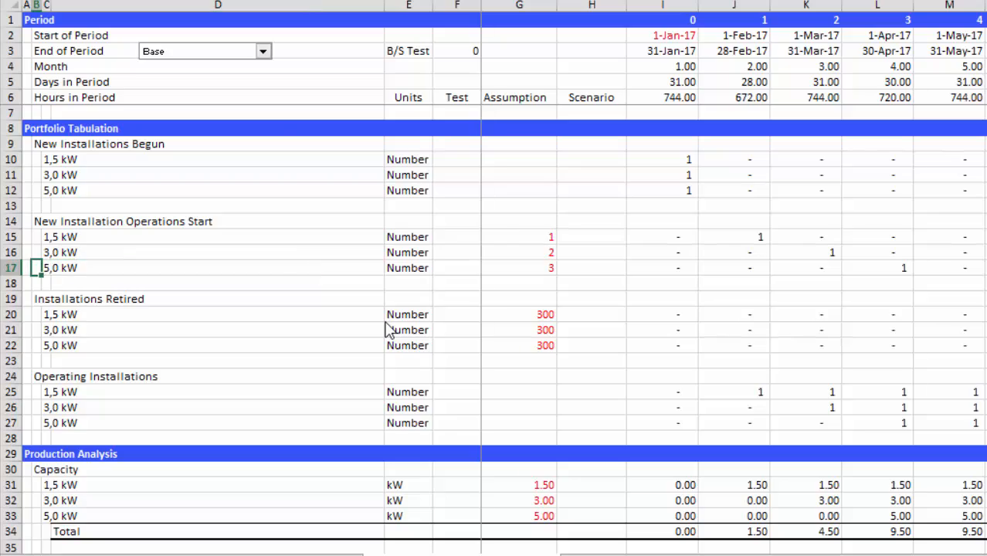
key("Left")
key("ctrl+Down")
key("ctrl+Down")
key("ctrl+Down")
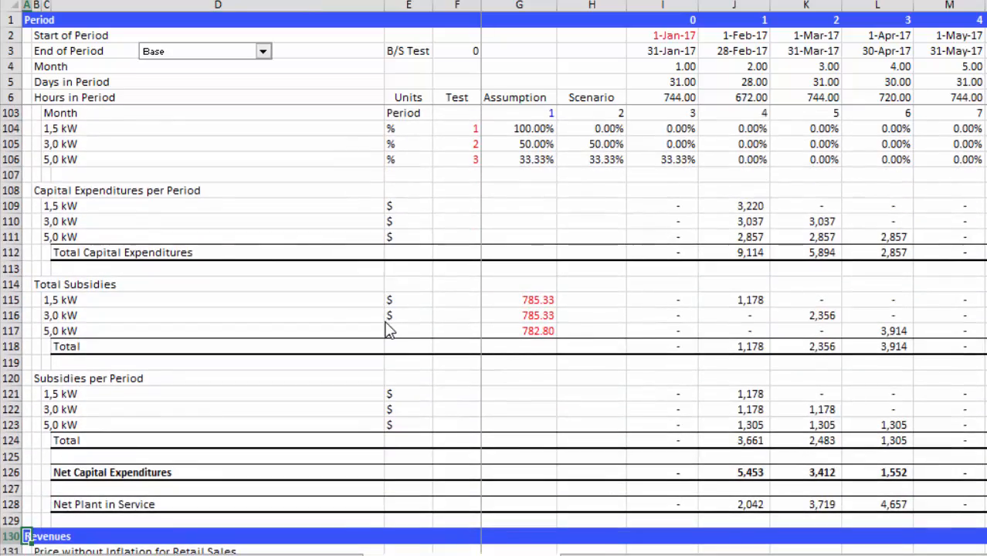
key("ctrl+Down")
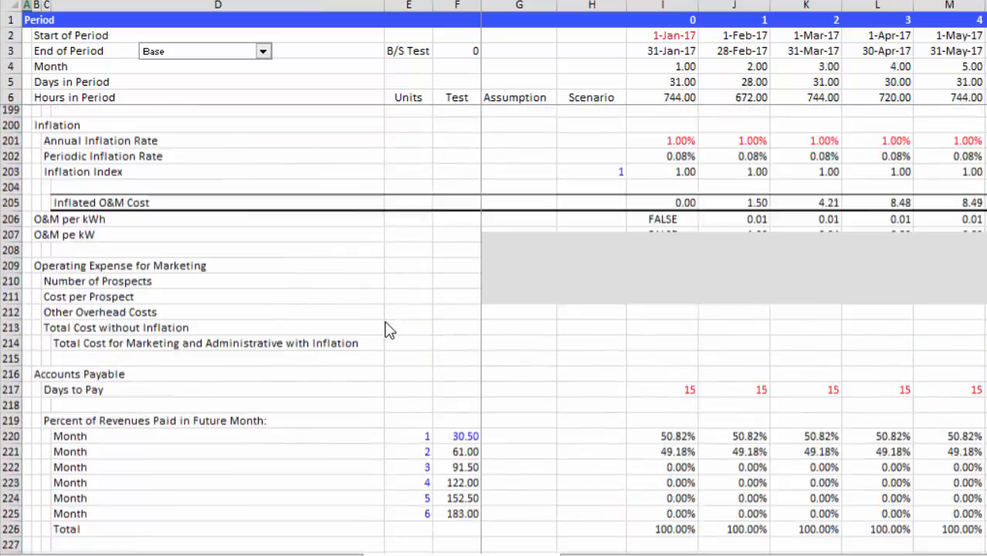
key("ctrl+Down")
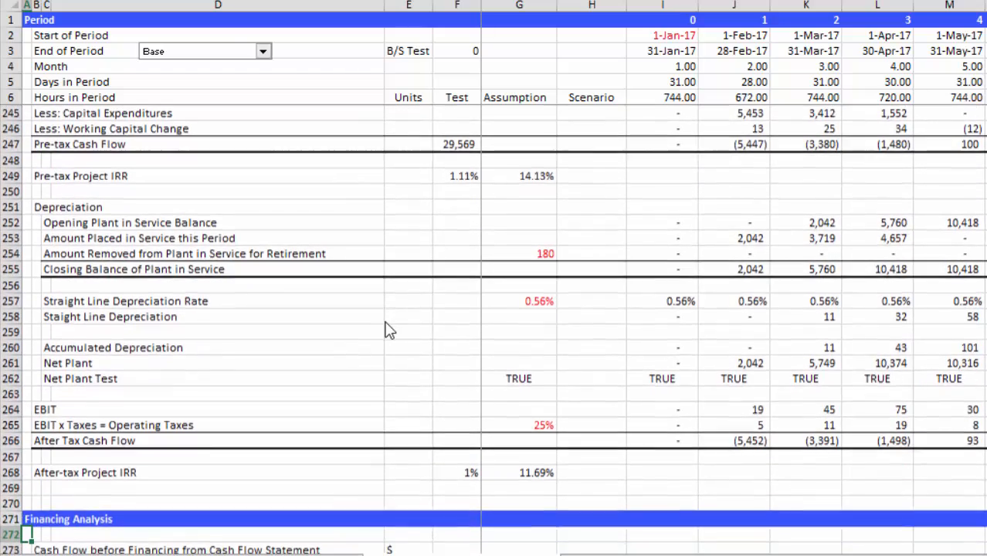
- Review the Financing Analysis rows, from cash flow before financing through the debt balance to the interest allocation
key("Down")
key("Down")
key("Down")
key("Down")
key("Down")
key("Down")
key("Down")
key("Down")
key("Down")
key("Down")
key("Down")
key("Down")
key("Down")
key("Down")
key("Down")
key("Down")
key("Down")
key("Up")
key("Up")
key("Up")
key("Up")
key("Up")
key("Up")
key("Up")
key("Up")
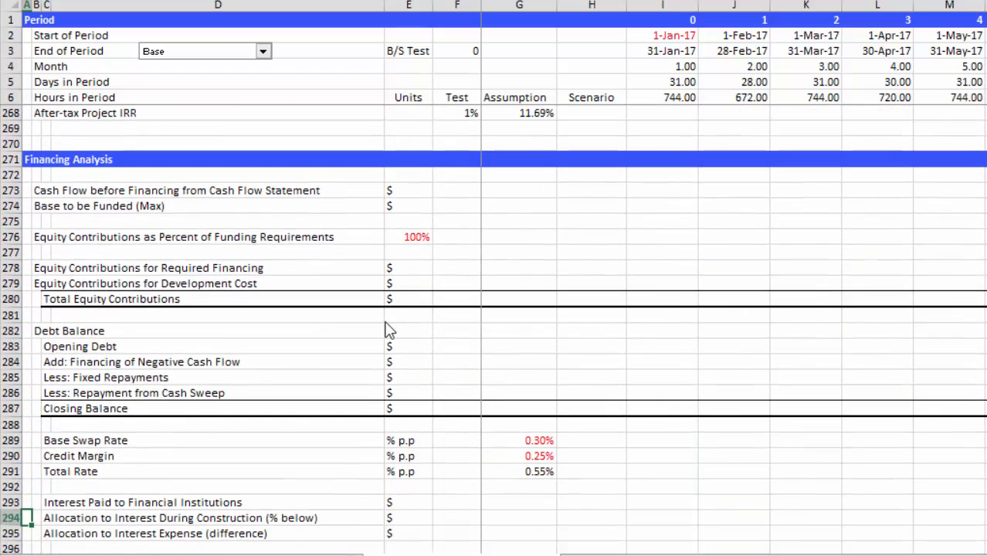
key("Up")
key("Up")
key("Up")
key("Up")
key("Up")
key("Up")
key("Up")
key("Up")
key("Up")
key("Up")
key("Up")
key("Up")
key("Up")
key("Up")
key("Up")
key("Up")
key("Up")
- Select the assumption-column cell G273 in the row for cash flow before financing
key("Down")
key("Down")
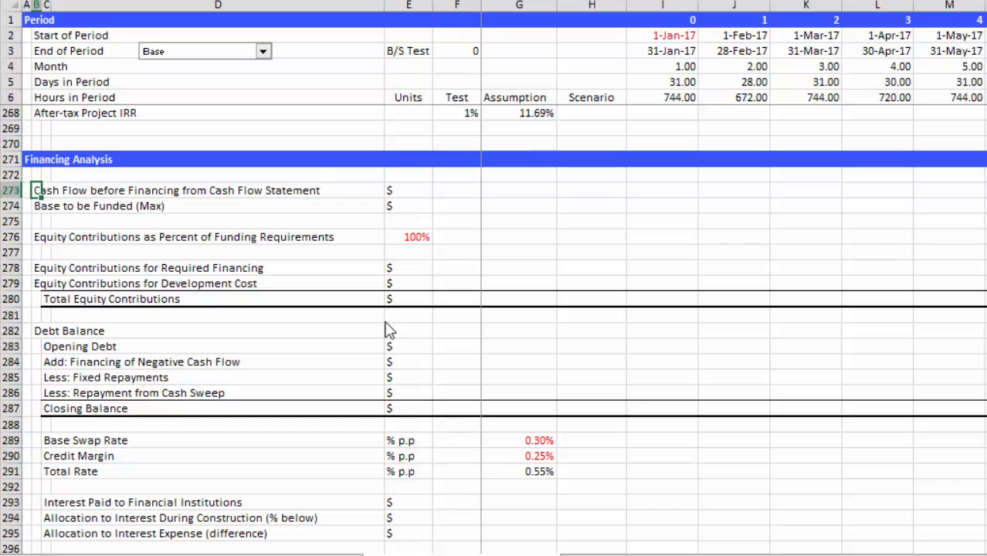
key("Right")
key("Right")
key("Right")
key("Right")
key("Right")
key("Right")
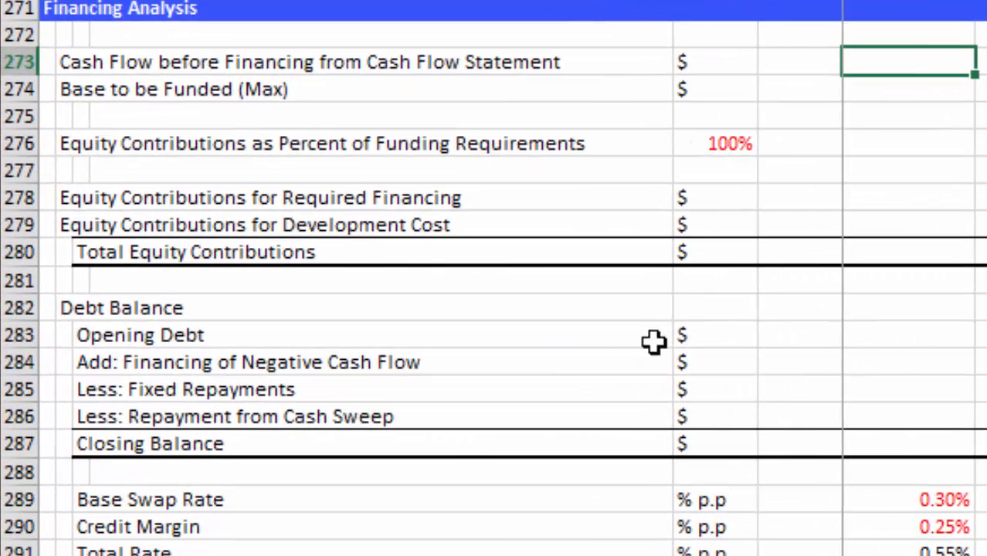
- Switch to the Generic Macros workbook and examine the scan limits under the Fix Shift,Cntl, C Parameters
key("alt+Tab")
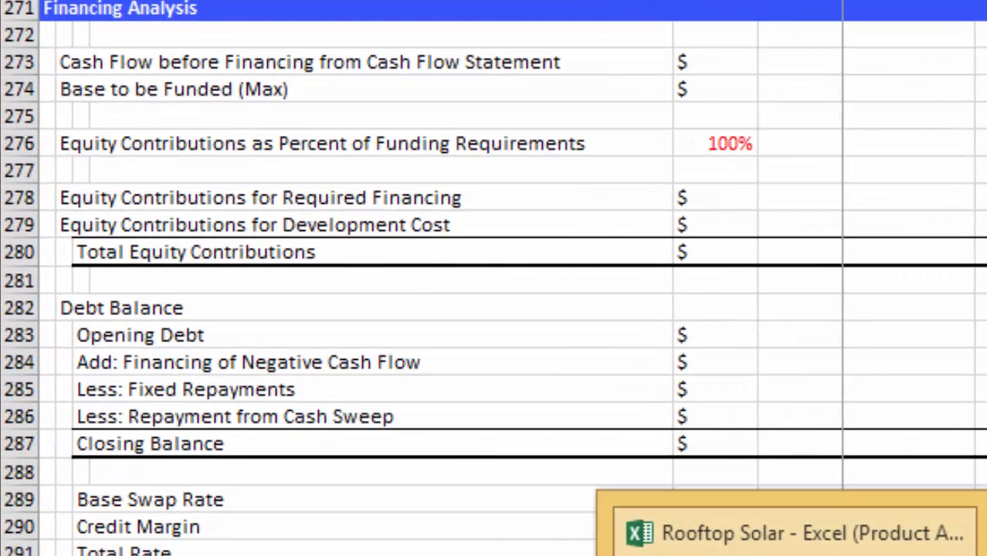
key("Up")
key("Up")
key("Up")
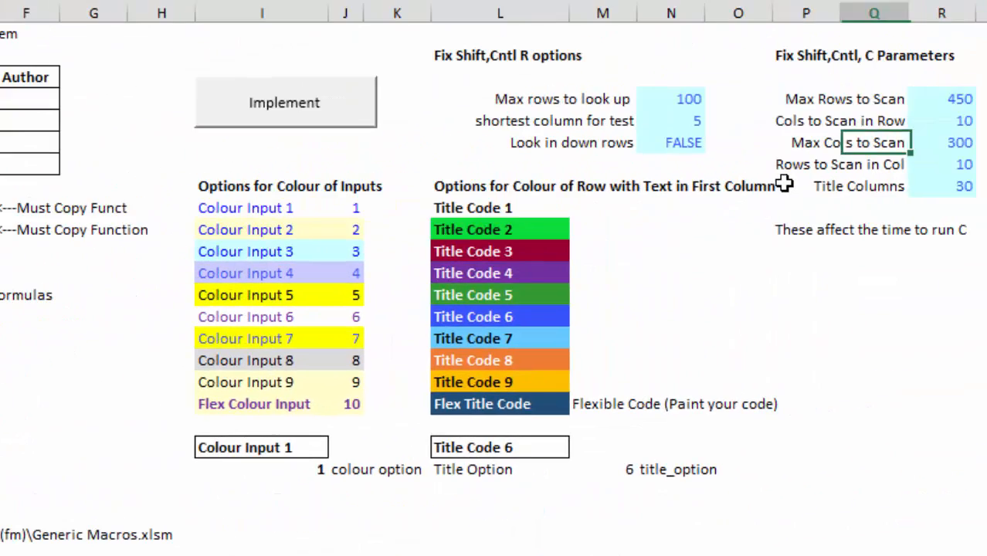
key("Left")
key("Up")
key("Up")
key("Right")
key("Right")
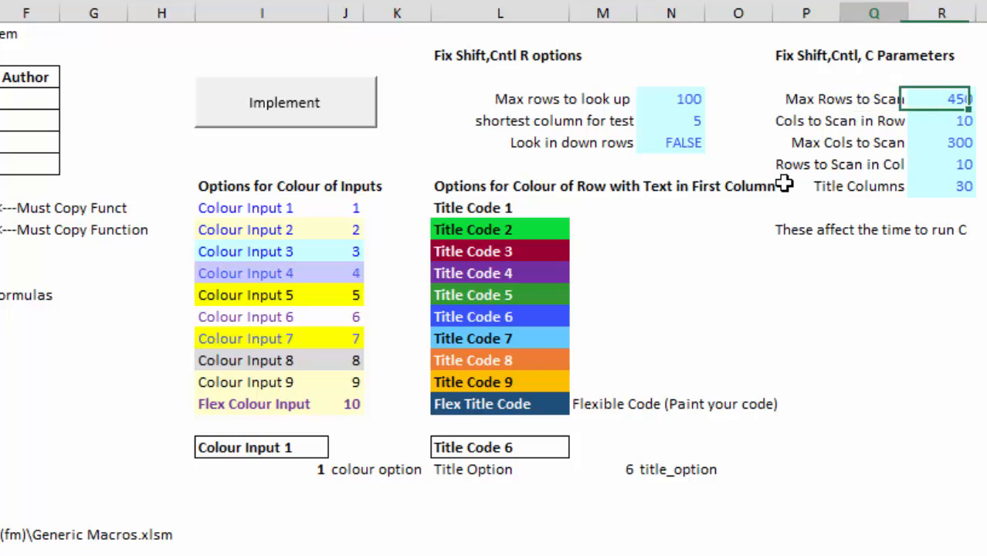
key("Left")
key("Up")
key("Left")
key("Up")
key("Down")
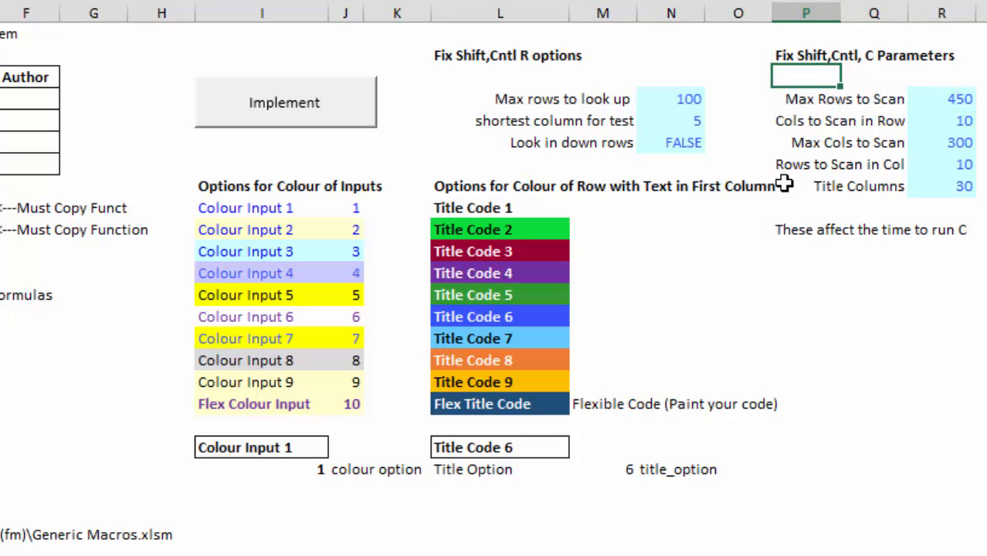
- Inspect the Max Rows, Max Cols and neighbouring scan values in column R of the macro parameters
key("Down")
key("Down")
key("Right")
key("Right")
key("Up")
key("Down")
key("Down")
key("Down")
key("Down")
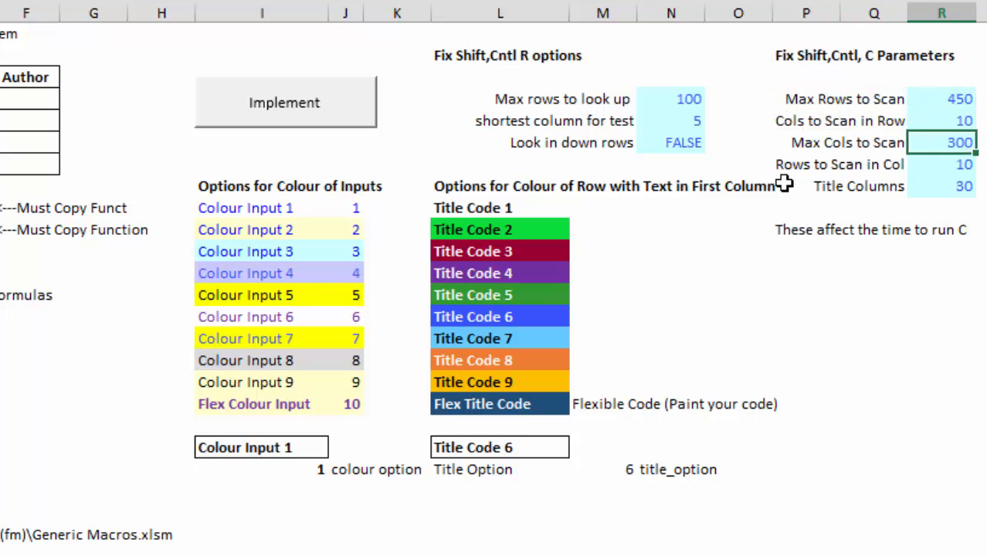
key("Up")
key("Up")
key("Up")
key("Up")
key("Up")
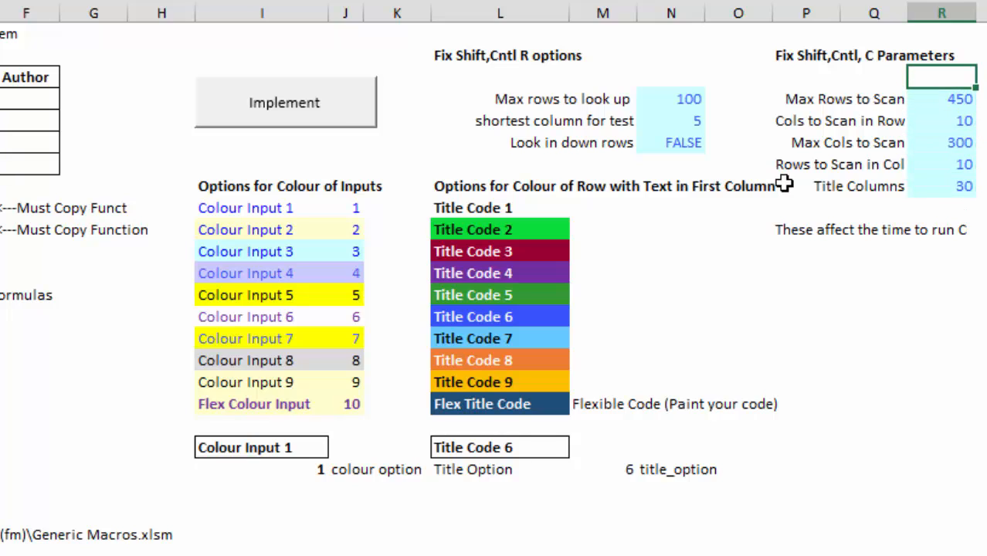
key("Down")
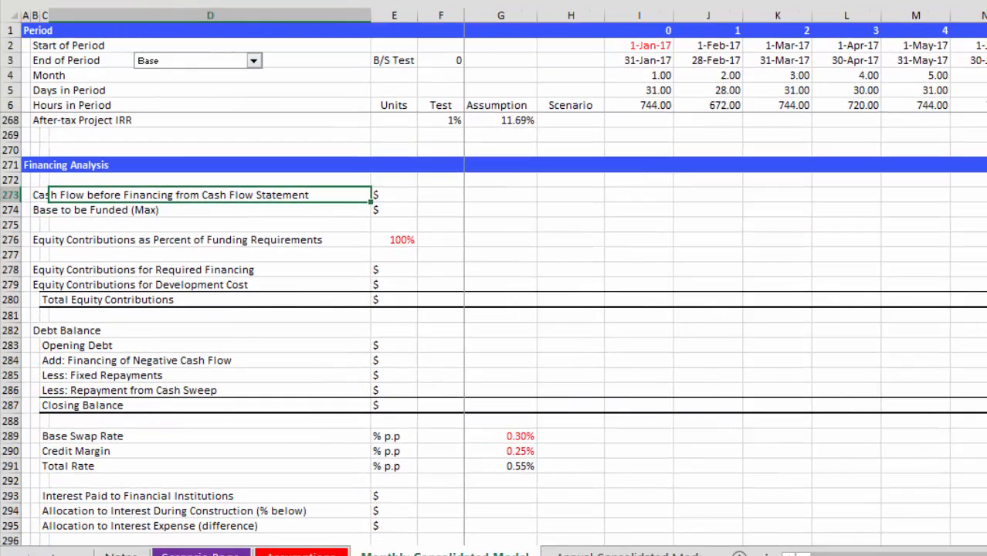
- Switch back to the solar model, select the whole Monthly Consolidated Model sheet, and go to the assumption column G in Portfolio Tabulation
left_click(12, 15)
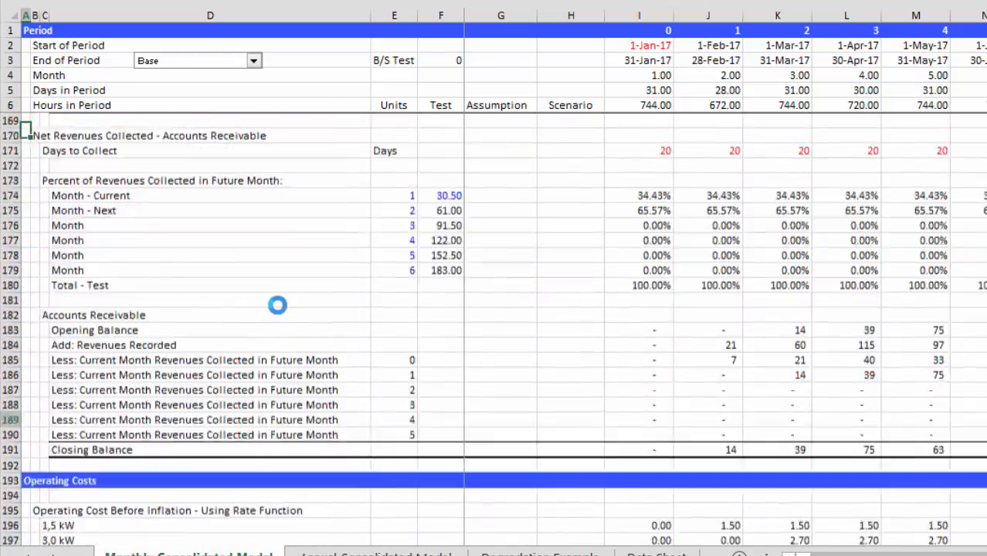
key("Right")
key("Right")
key("Right")
key("Right")
key("Right")
key("Right")
key("Right")
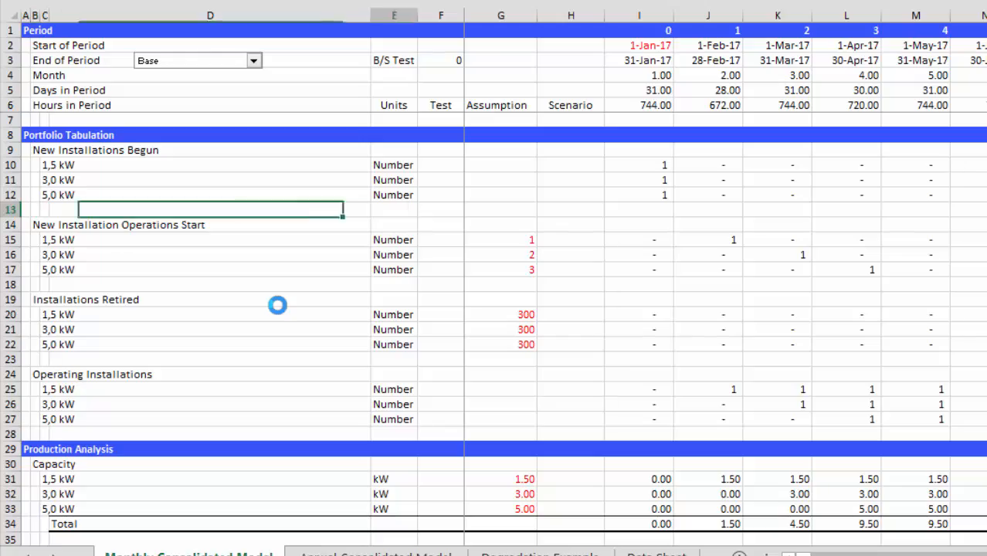
key("Left")
key("Left")
key("Left")
- Review the monthly model from Portfolio Tabulation through production allocation and capital expenditure to the Accounts Receivable balance
key("Down")
key("Down")
key("Down")
key("Down")
key("Down")
key("Down")
key("Down")
key("Down")
key("Down")
key("Down")
key("Down")
key("Down")
key("Down")
key("Down")
key("Down")
key("Down")
key("Down")
key("Down")
key("Down")
key("Down")
key("Down")
key("Down")
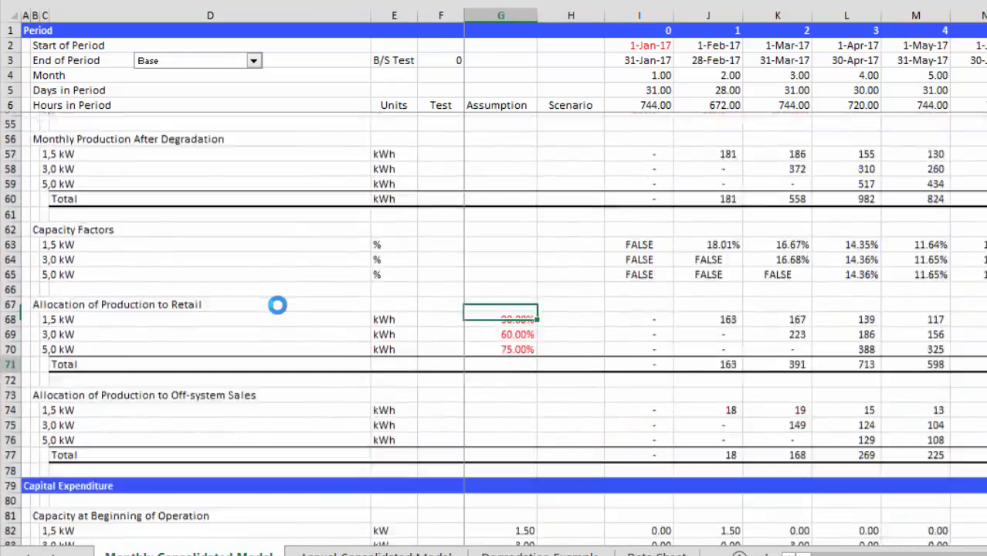
key("Down")
key("Down")
key("Down")
key("Down")
key("Down")
key("Down")
key("Down")
key("Down")
key("Down")
key("Down")
key("Down")
key("Down")
key("Down")
key("Down")
key("Down")
key("Down")
key("Down")
key("Down")
key("Down")
key("Down")
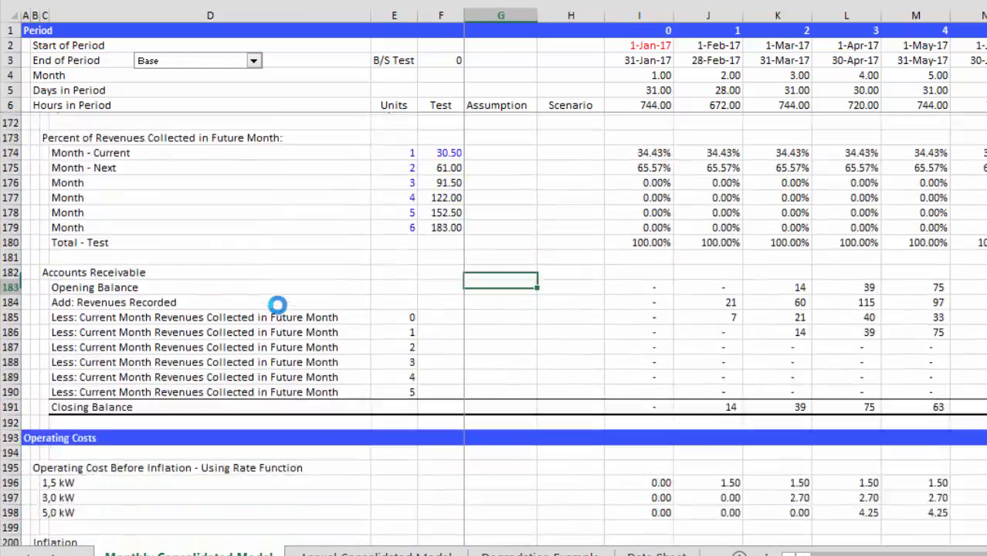
- Review the Operating Costs section, from operating cost before inflation to the marketing and administrative cost rows
key("Down")
key("Down")
key("Down")
key("Down")
key("Down")
key("Down")
key("Down")
key("Down")
key("Down")
key("Down")
key("Down")
key("Down")
key("Down")
key("Down")
key("Down")
key("Down")
key("Down")
key("Down")
key("Down")
key("Down")
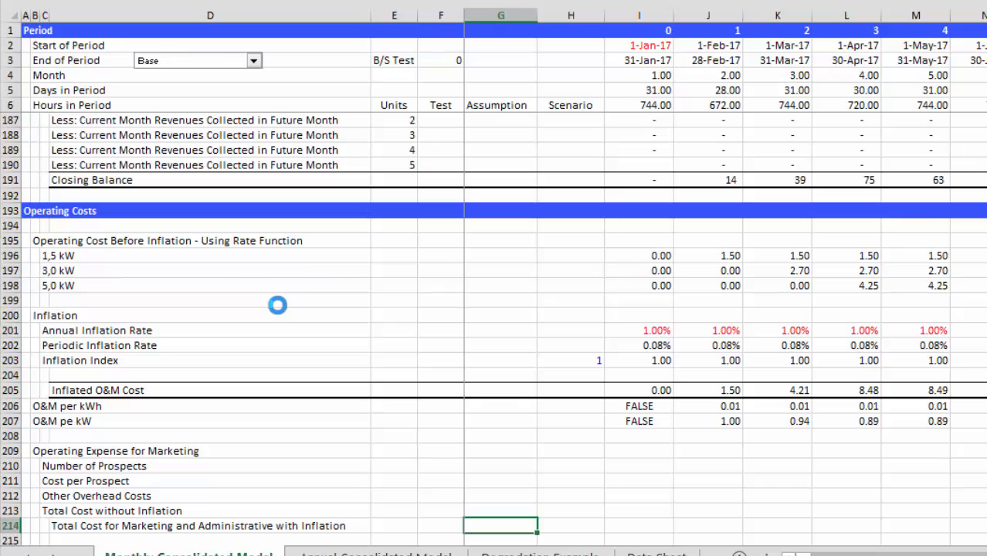
- Move to column A and review the Accounts Payable section down to the Working Capital Change row
key("Left")
key("Left")
key("Left")
key("Left")
key("Left")
key("Left")
key("Down")
key("Down")
key("Down")
key("Down")
key("Down")
key("Down")
key("Down")
key("Down")
key("Down")
key("Down")
key("Down")
key("Down")
key("Down")
key("Down")
key("Down")
key("Down")
key("Down")
key("Down")
key("Down")
key("Down")
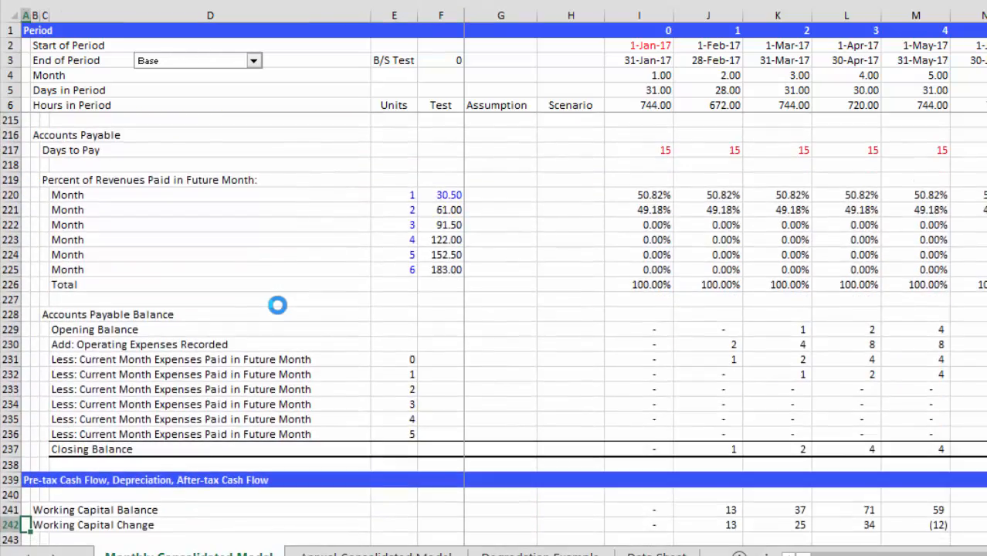
- Review the depreciation, operating tax and After Tax Cash Flow rows down to the start of Financing Analysis
key("Down")
key("Down")
key("Down")
key("Down")
key("Down")
key("Down")
key("Down")
key("Down")
key("Down")
key("Down")
key("Down")
key("Down")
key("Down")
key("Down")
key("Down")
key("Down")
key("Down")
key("Down")
key("Down")
key("Down")
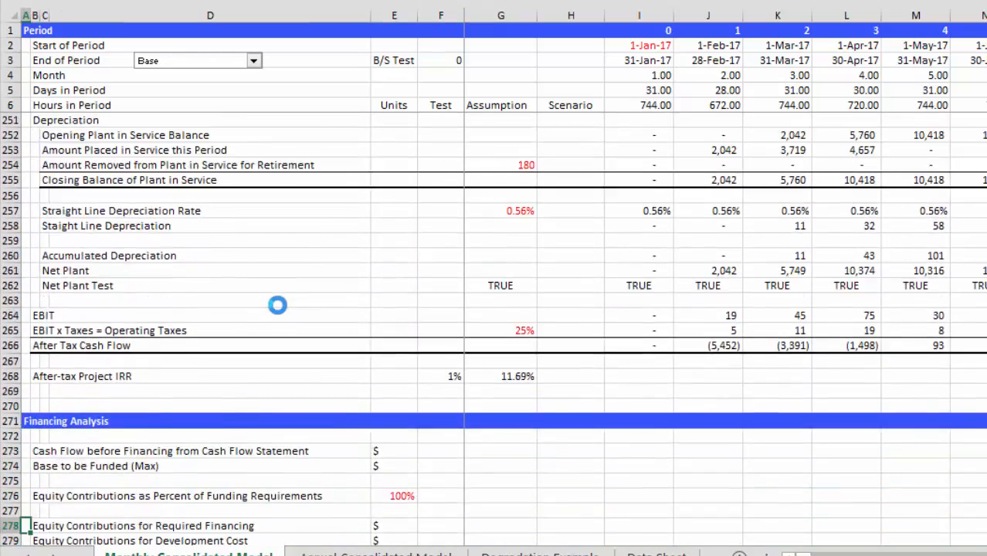
- Check the equity contribution and debt balance rows, and select cell A275 below Base to be Funded (Max)
key("Down")
key("Down")
key("Down")
key("Down")
key("Down")
key("Down")
key("Down")
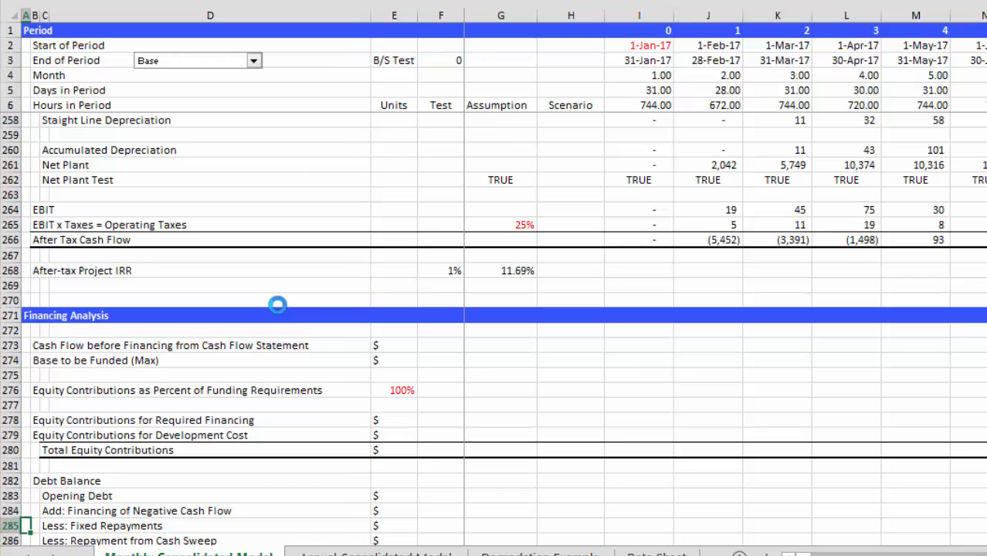
key("Up")
key("Up")
key("Up")
key("Up")
key("Up")
key("Up")
key("Up")
key("Up")
key("Up")
key("Up")
key("Up")
key("Up")
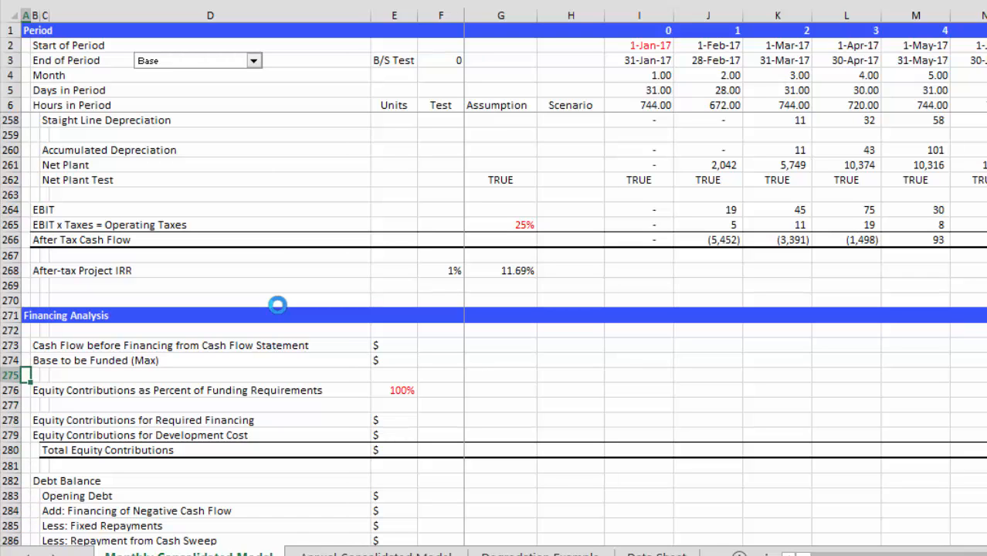
- Examine the Cash Flow before Financing row and the empty assumption cells at the start of Financing Analysis
key("Up")
key("Right")
key("Right")
key("Right")
key("Right")
key("Right")
key("Right")
key("Right")
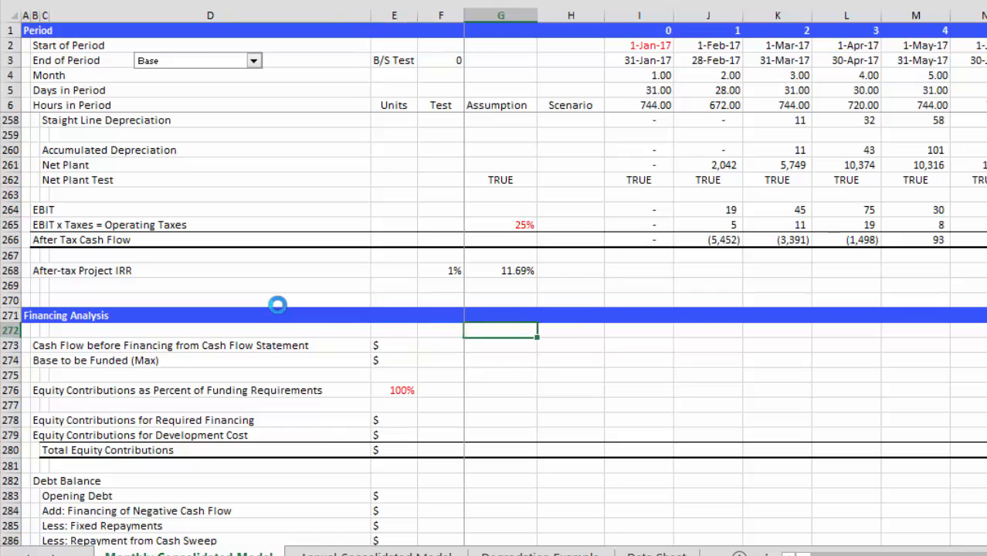
key("Down")
key("Left")
key("Left")
key("Left")
key("Left")
key("Left")
key("Left")
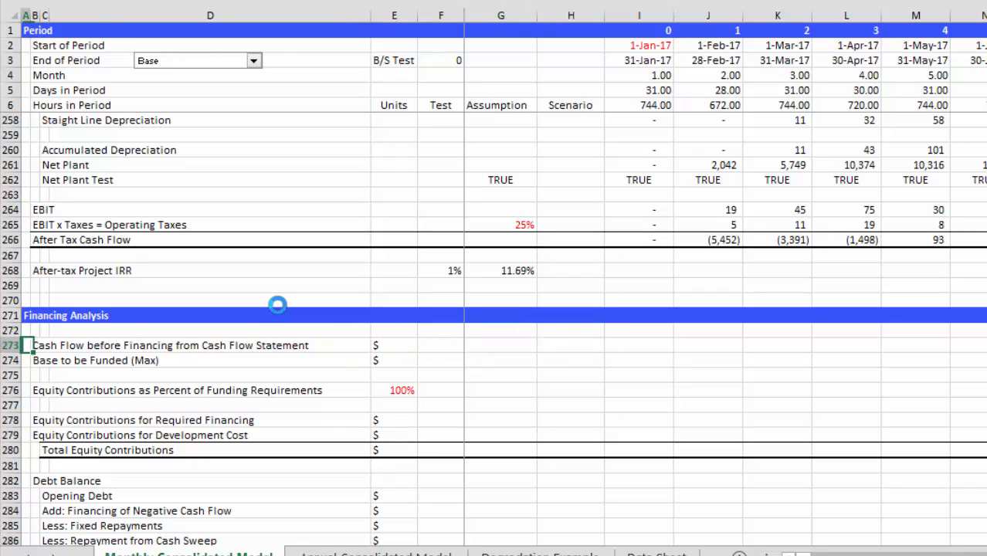
- Link the first period's Cash Flow before Financing in I273 to Net Cash Flow Before Financing in I371 of the Cash Flow section
key("Right")
key("Right")
key("Right")
key("Right")
key("Right")
key("Right")
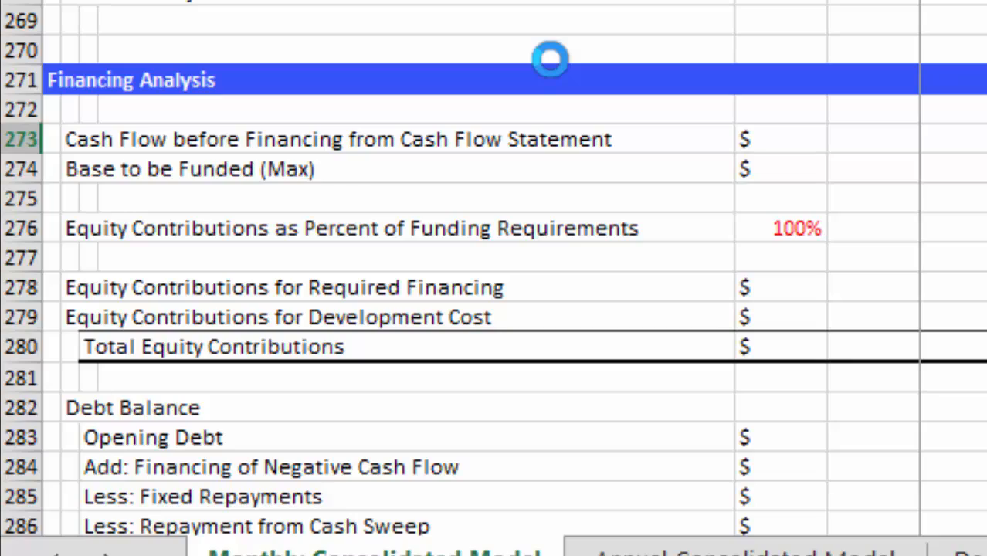
scroll(550, 59, "down", 20)
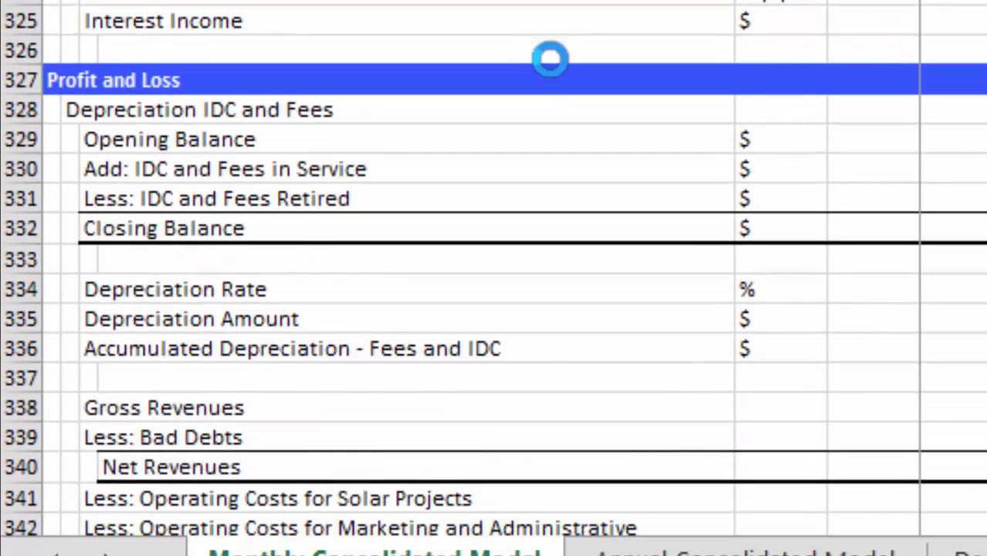
scroll(551, 59, "down", 1)
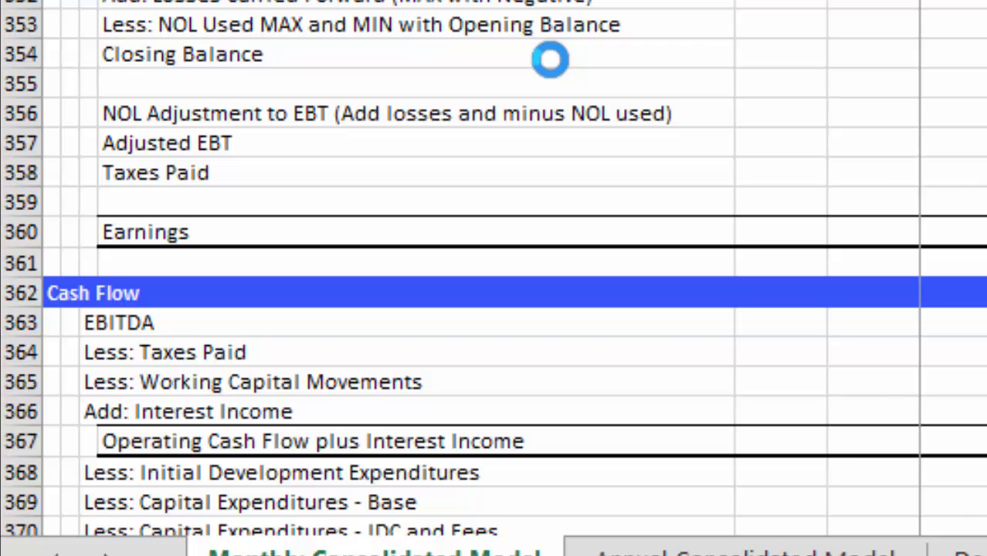
scroll(550, 60, "down", 2)
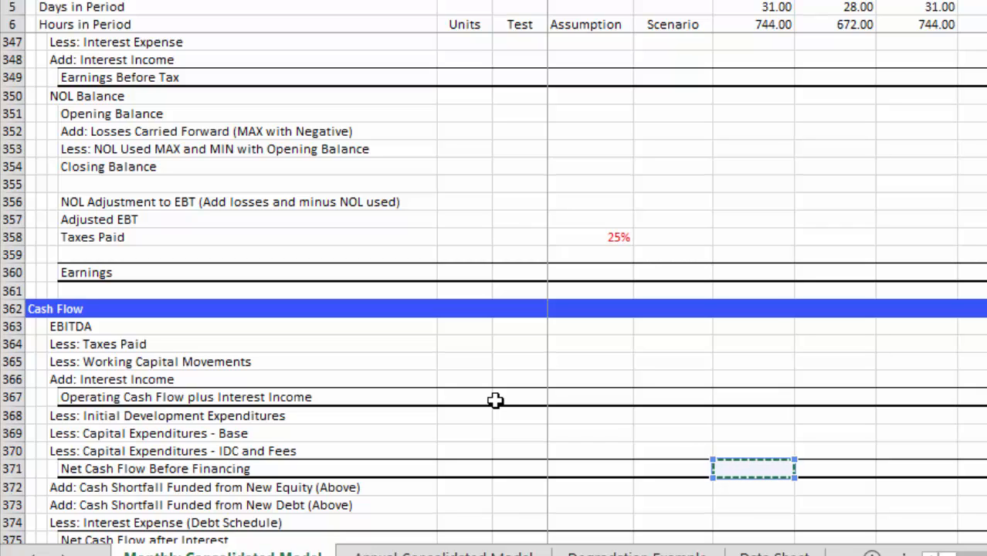
key("Return")
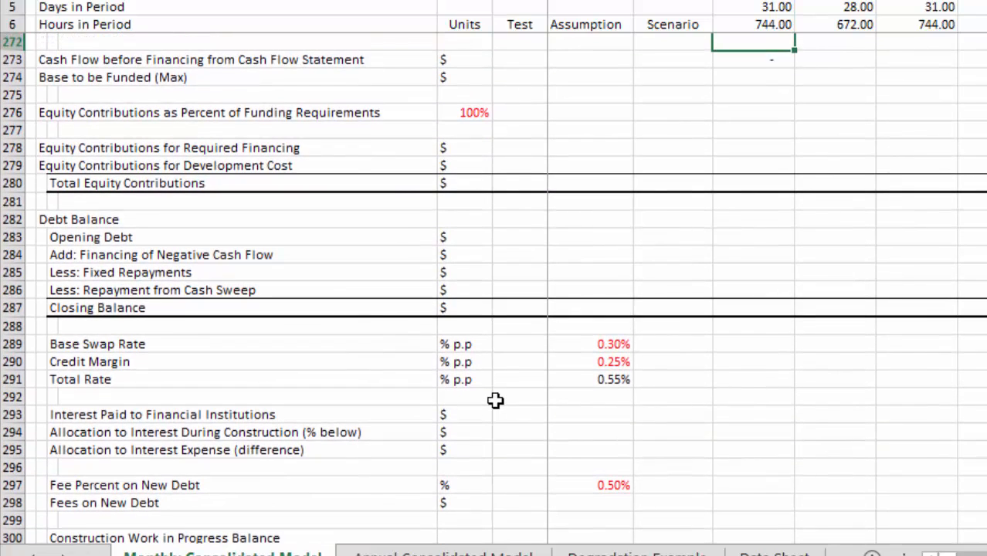
- Enter =max(-I273,0) in I274 as the first period's Base to be Funded
key("Up")
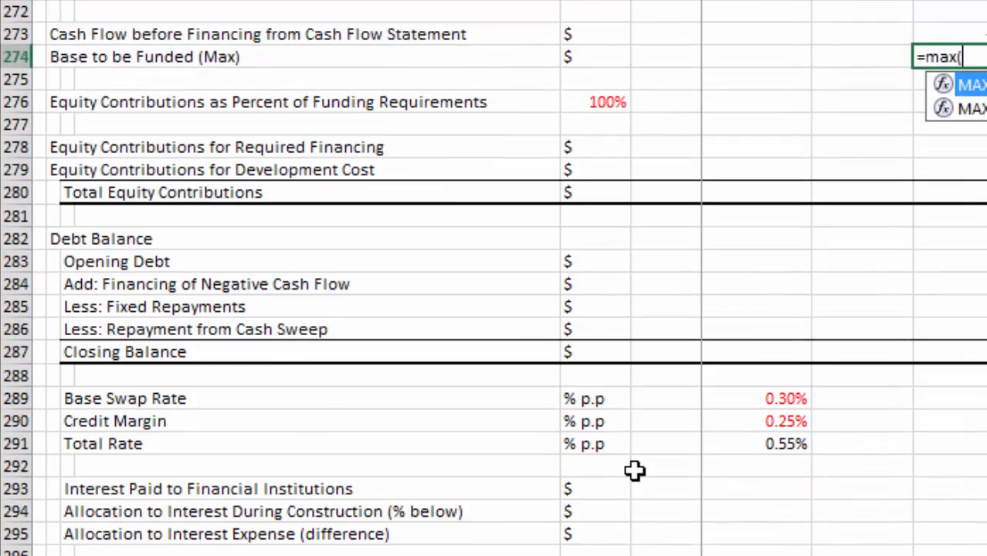
type("(")
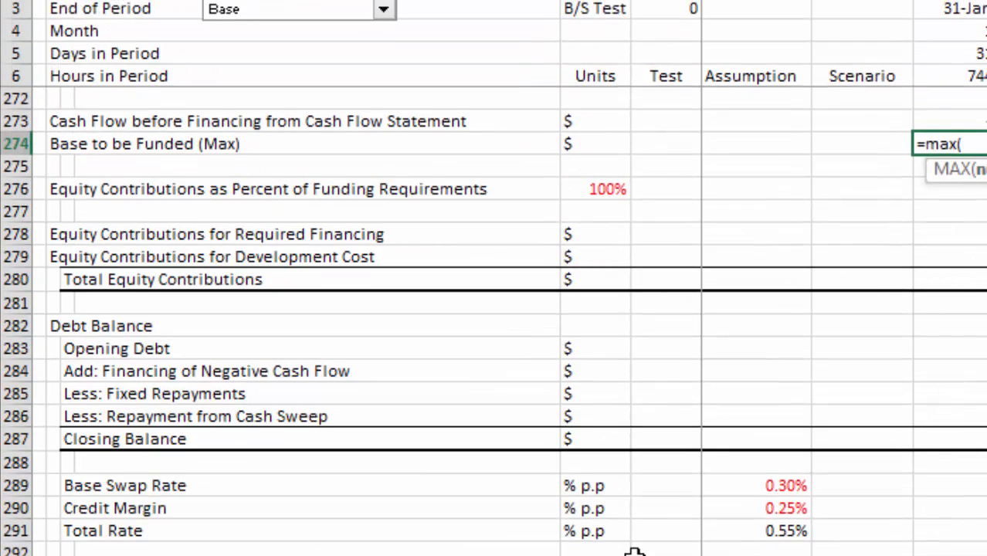
type("-")
key("Up")
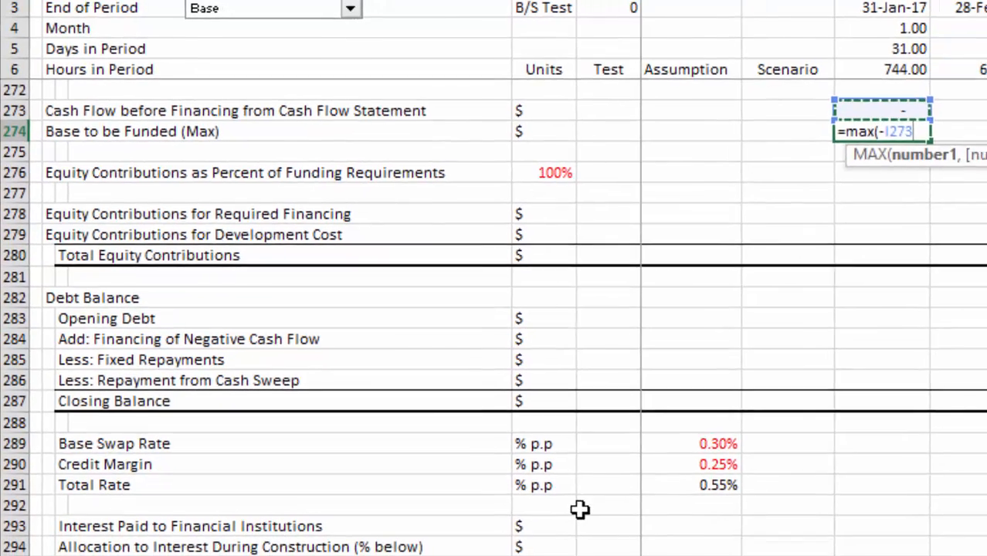
type(",")
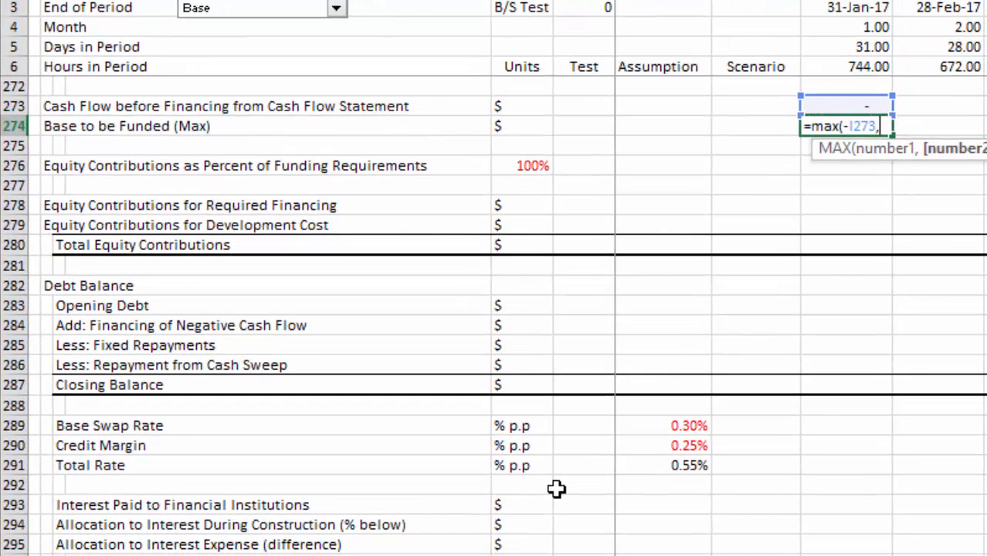
type("0)")
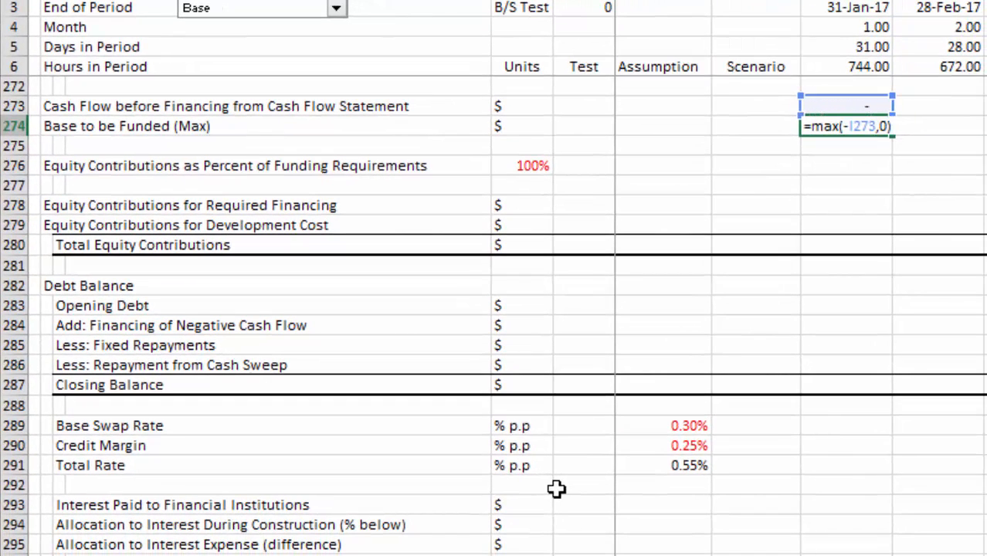
key("Return")
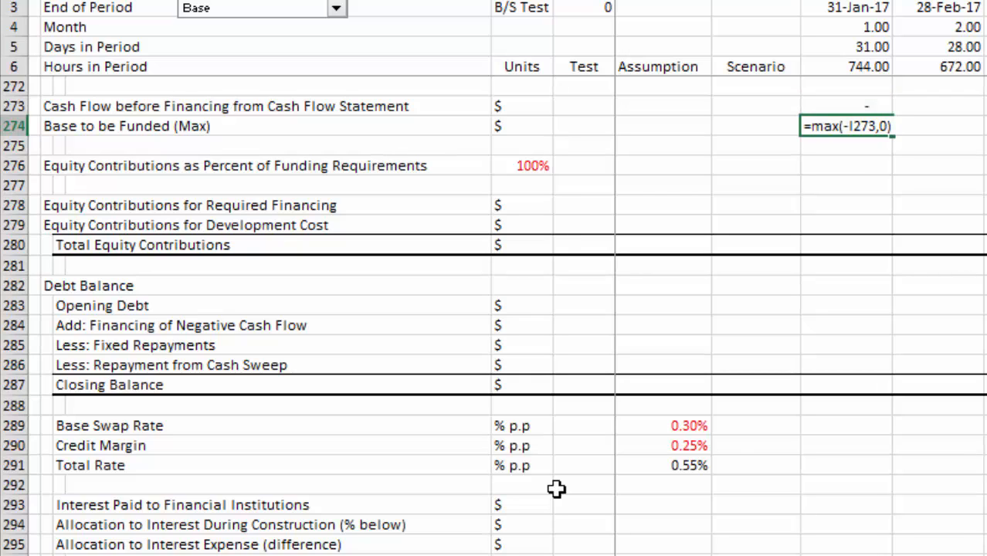
key("Up")
key("Up")
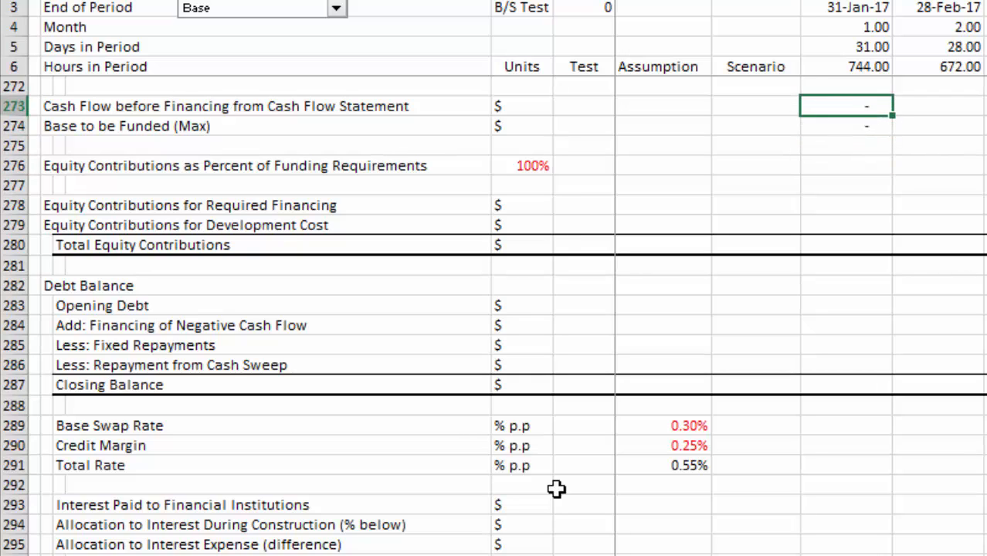
- Enter =$E$276*I274 in I276 to calculate the first period's equity contribution from the funding percentage
key("Down")
key("Down")
key("Down")
type("=")
key("Left")
key("Left")
key("Left")
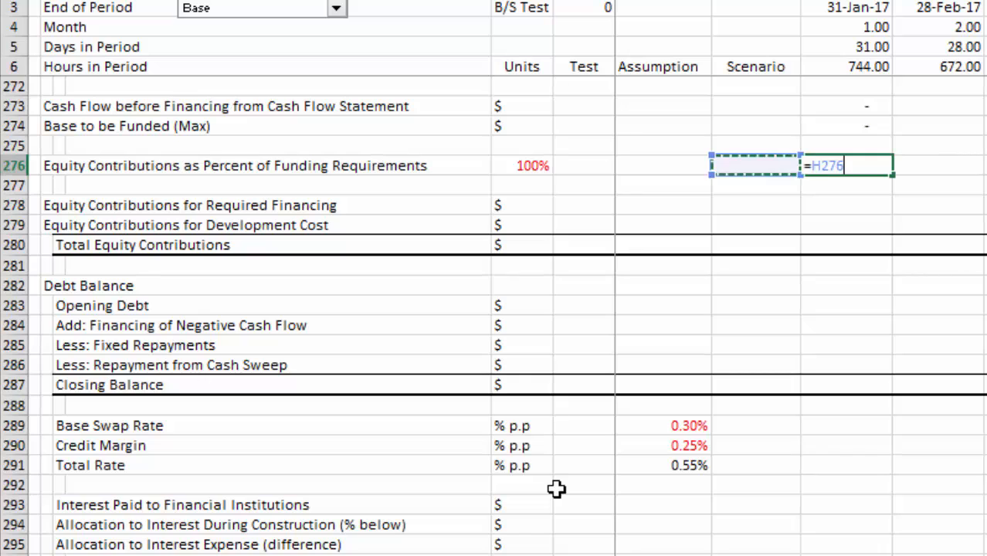
key("Left")
key("F4")
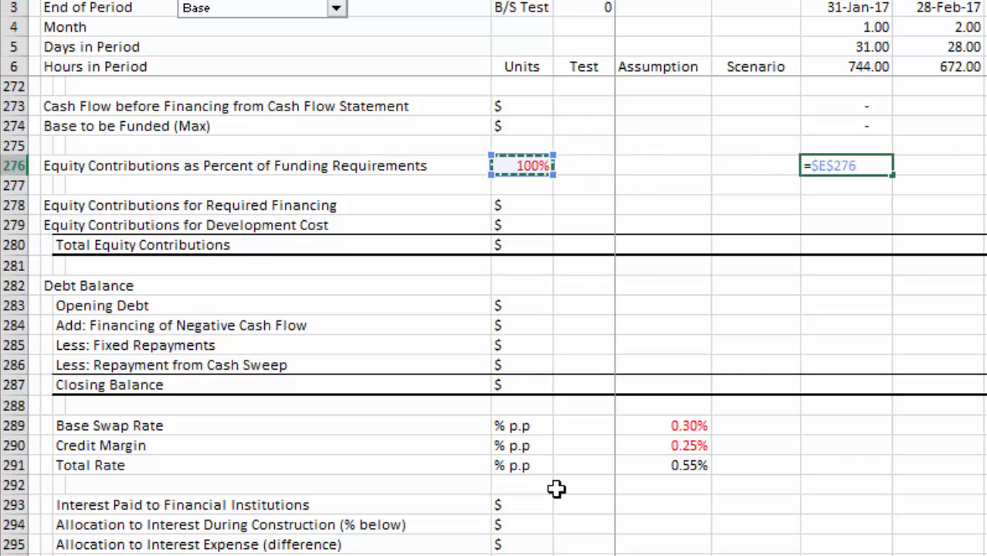
type("*")
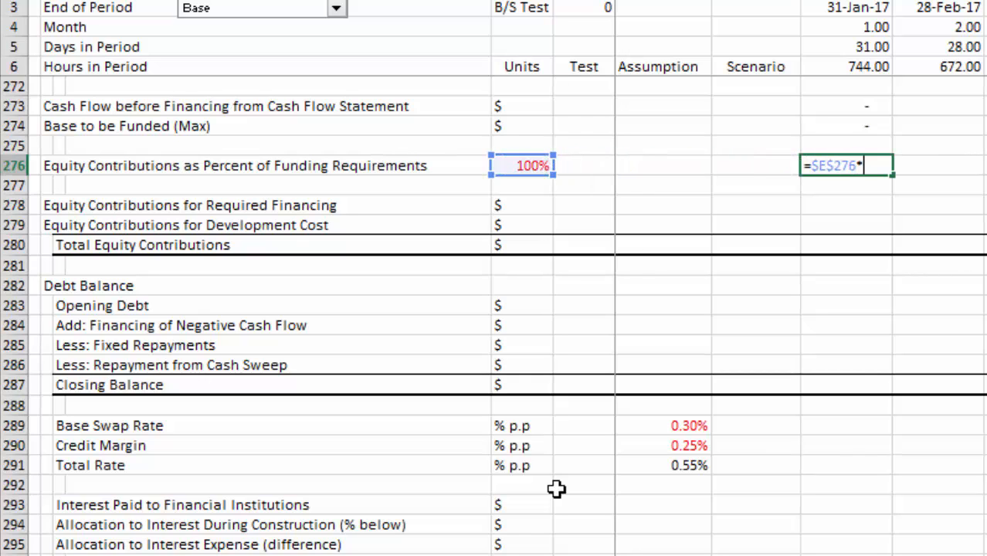
key("Up")
key("Up")
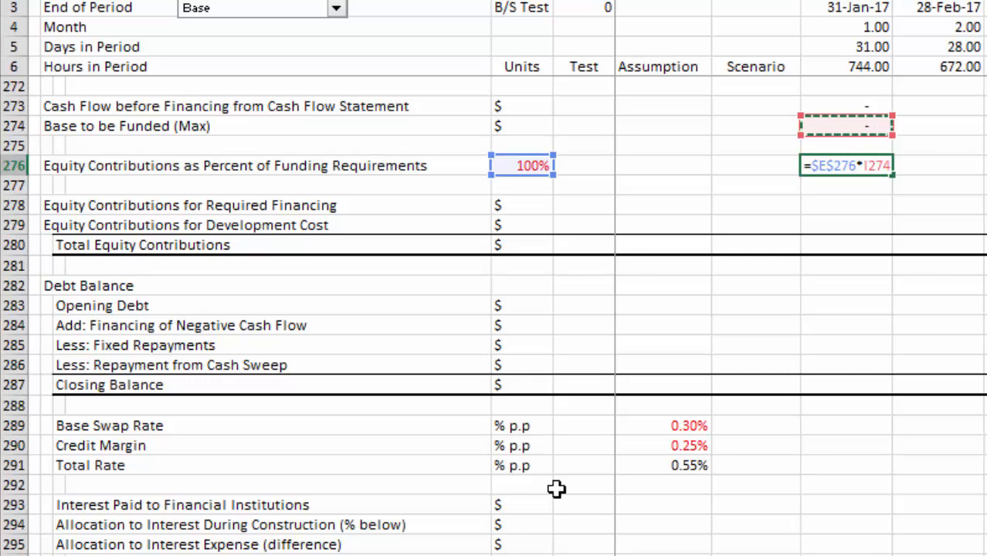
key("ctrl+Return")
- Format the equity contribution in I276 as a number with two decimals instead of a percentage
key("Left")
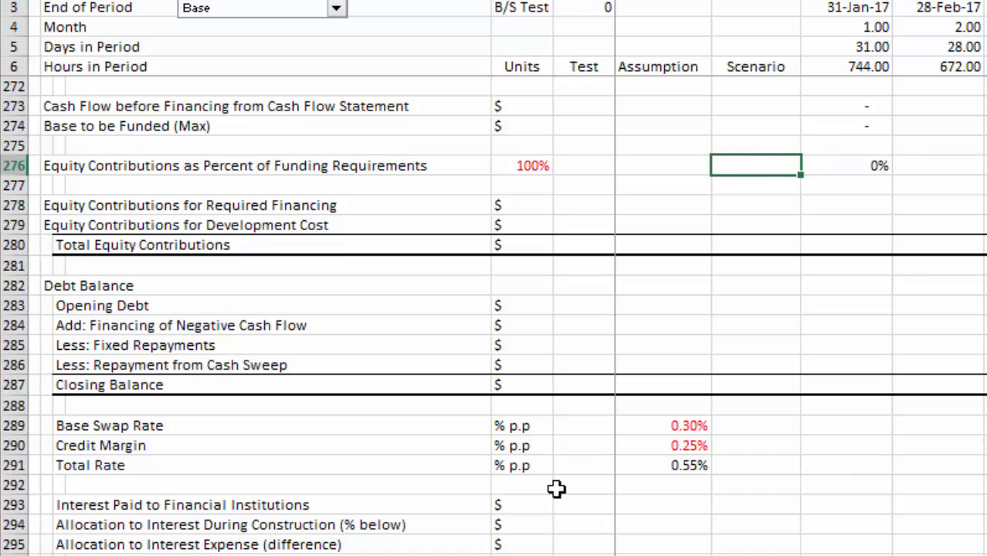
key("Right")
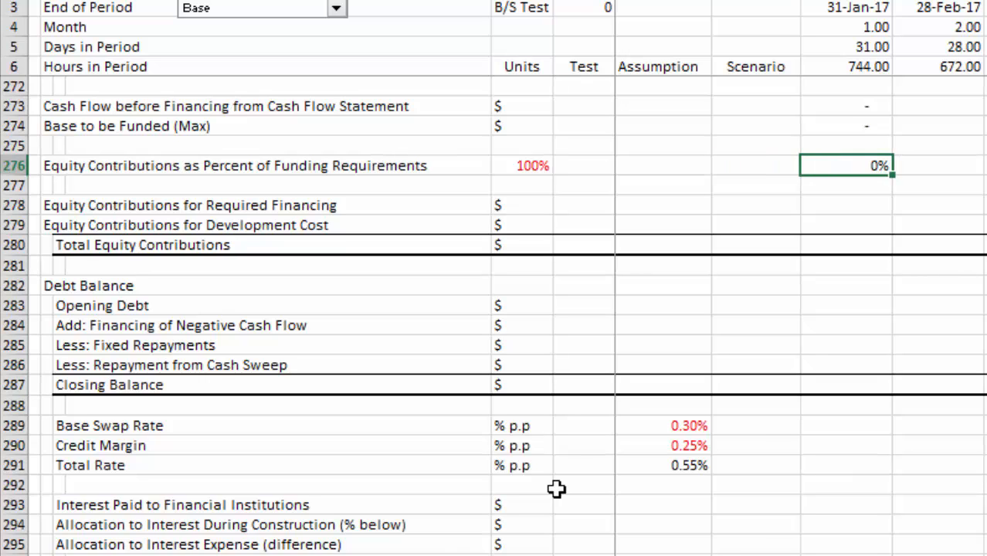
key("ctrl+shift+1")
key("Down")
key("Down")
key("Left")
key("Left")
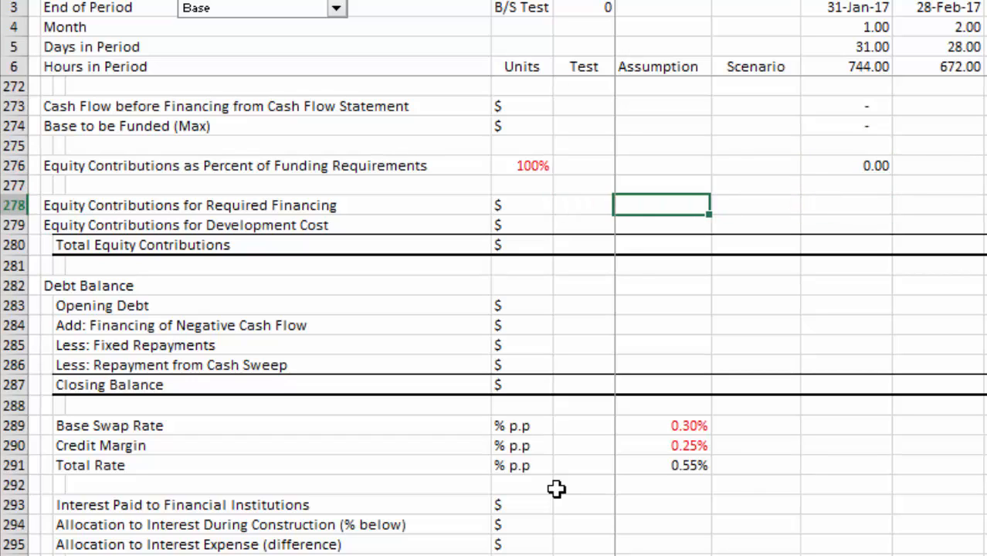
- Inspect the formula behind the equity contribution in I276
key("Right")
key("Right")
key("Up")
key("Up")
key("F2")
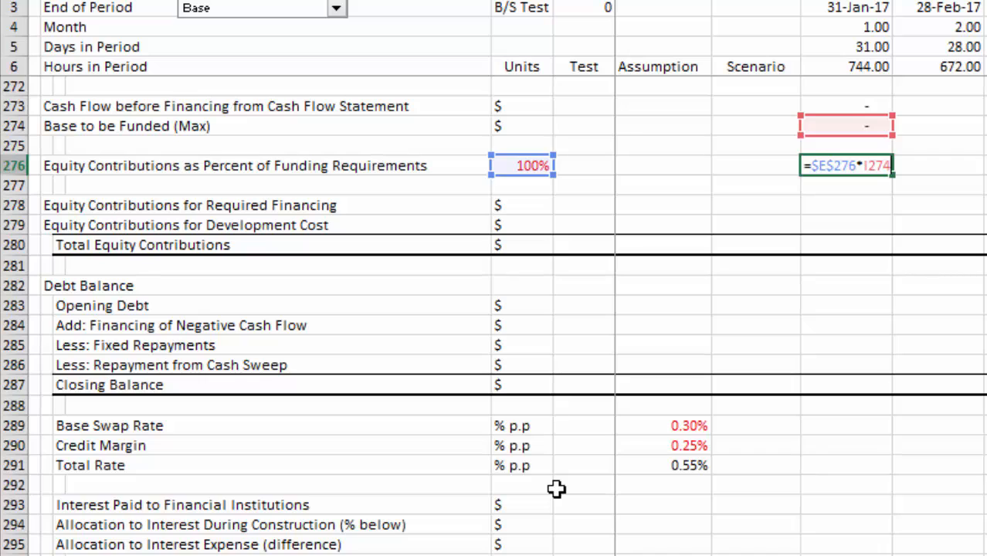
key("Return")
key("Down")
key("Down")
key("Down")
key("Up")
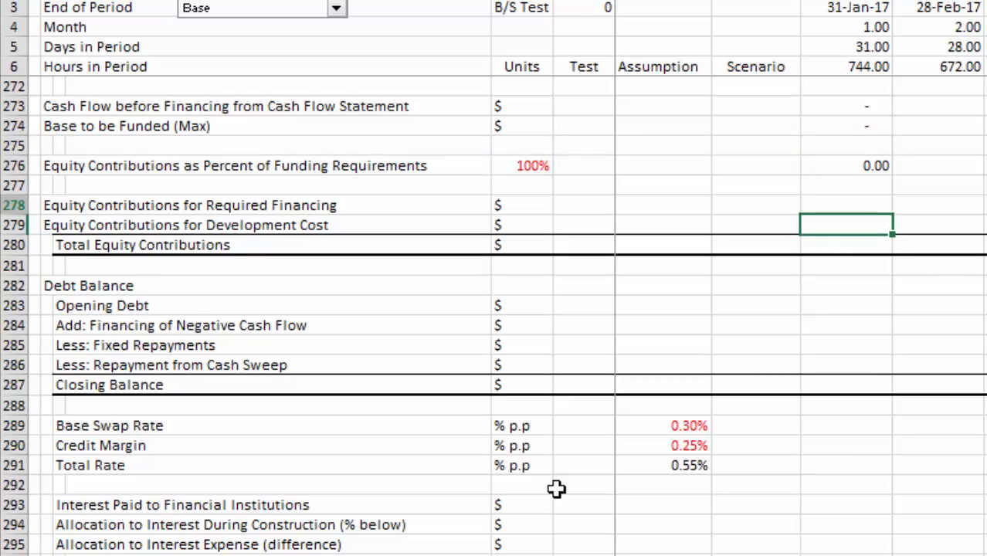
- Check the Equity Contributions for Required Financing row from its label across to the first period's cell I278
key("Up")
key("Left")
key("Left")
key("Left")
key("Left")
key("Left")
key("Left")
key("Left")
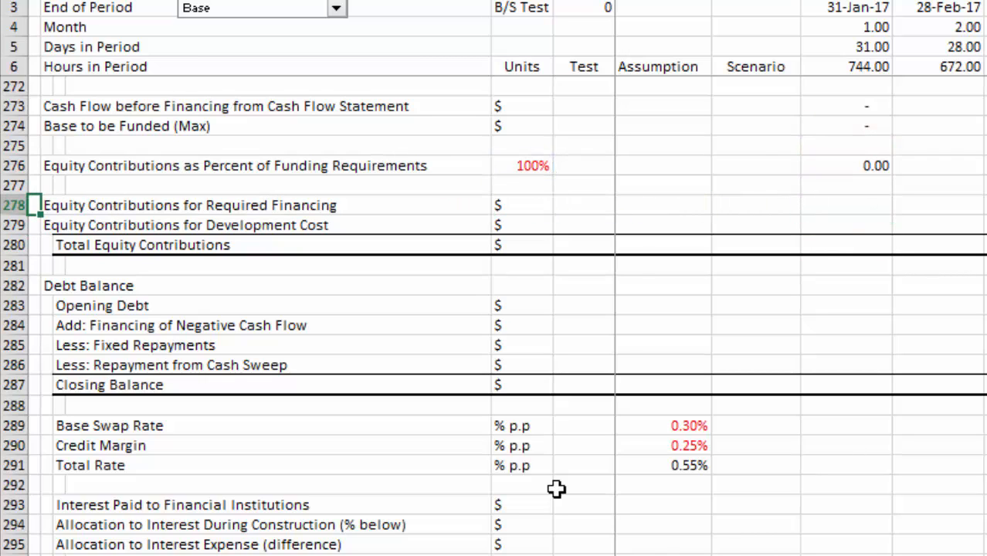
key("Right")
key("Right")
key("Right")
key("Right")
key("Right")
key("Right")
key("Right")
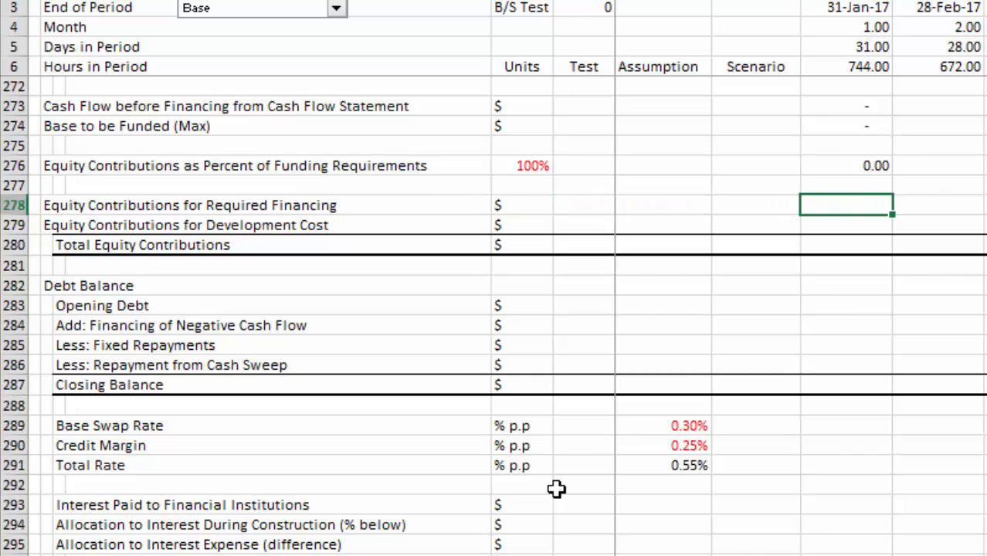
- Link Equity Contributions for Required Financing in I278 to the calculated equity contribution in I276
type("=")
key("Up")
key("Up")
key("Return")
key("Up")
key("Down")
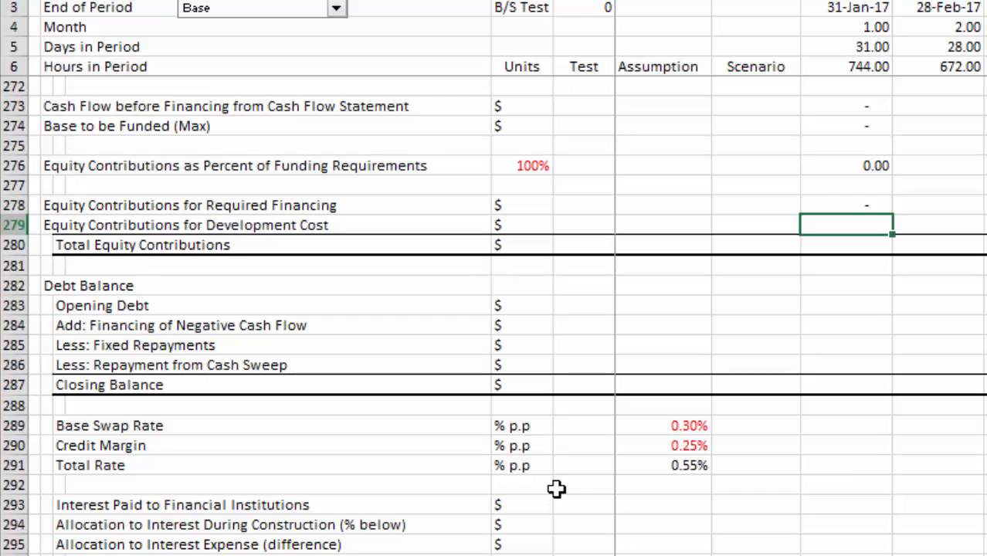
- Fill in the first period's Total Equity Contributions in I280 and Opening Debt in I283
key("Down")
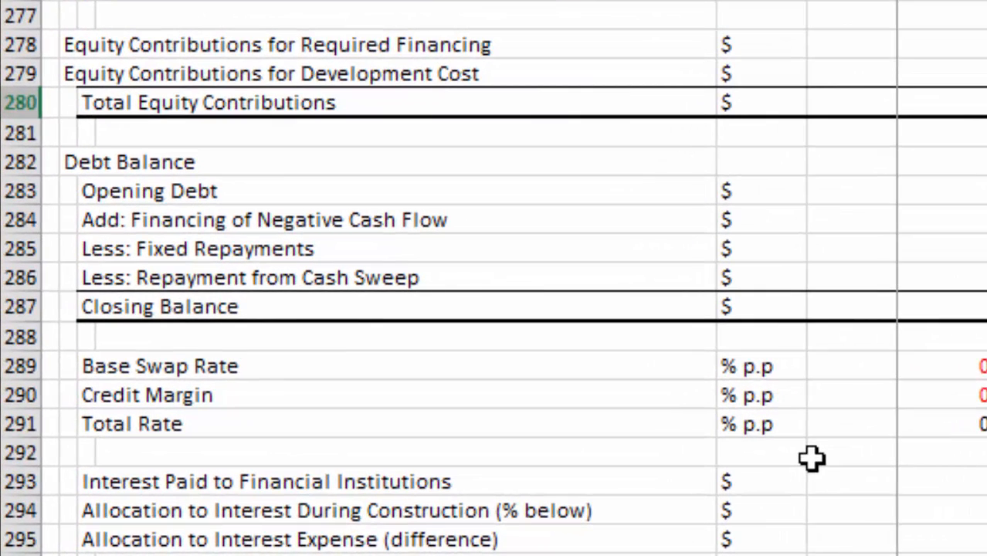
key("Down")
key("Down")
key("Up")
key("Up")
key("Down")
key("Down")
key("Down")
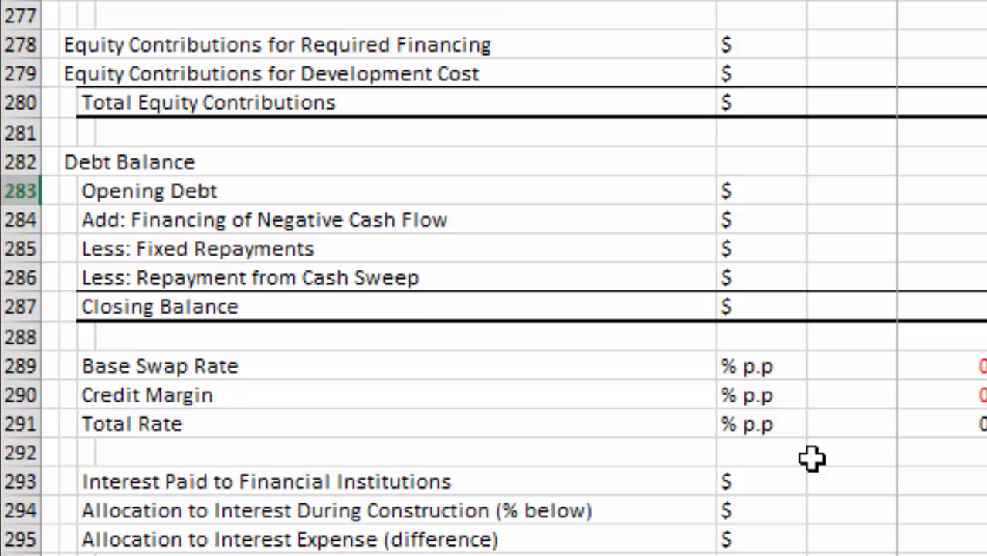
key("Down")
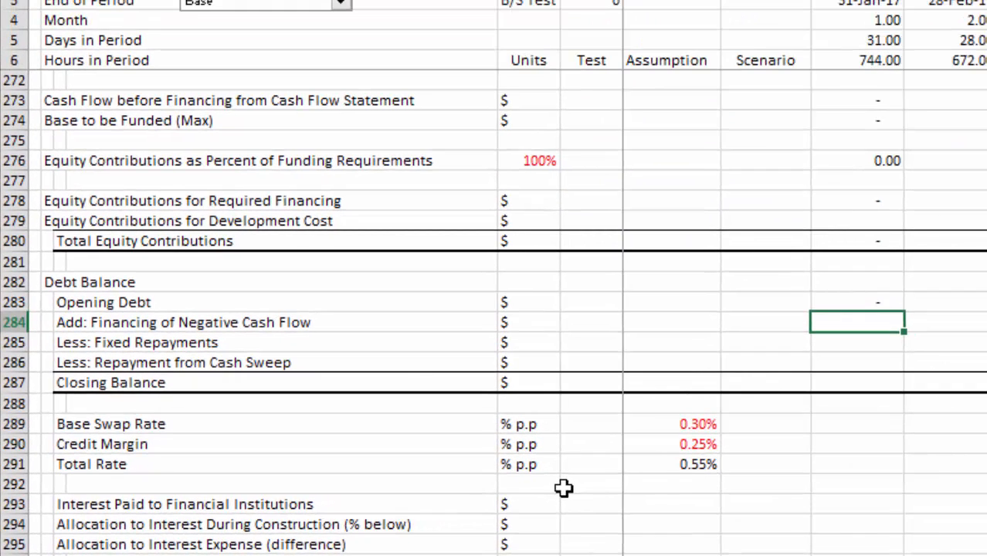
- Enter =I274-I280 in I284 so that debt finances the negative cash flow not covered by equity
type("=")
key("Up")
key("Up")
key("Up")
key("Up")
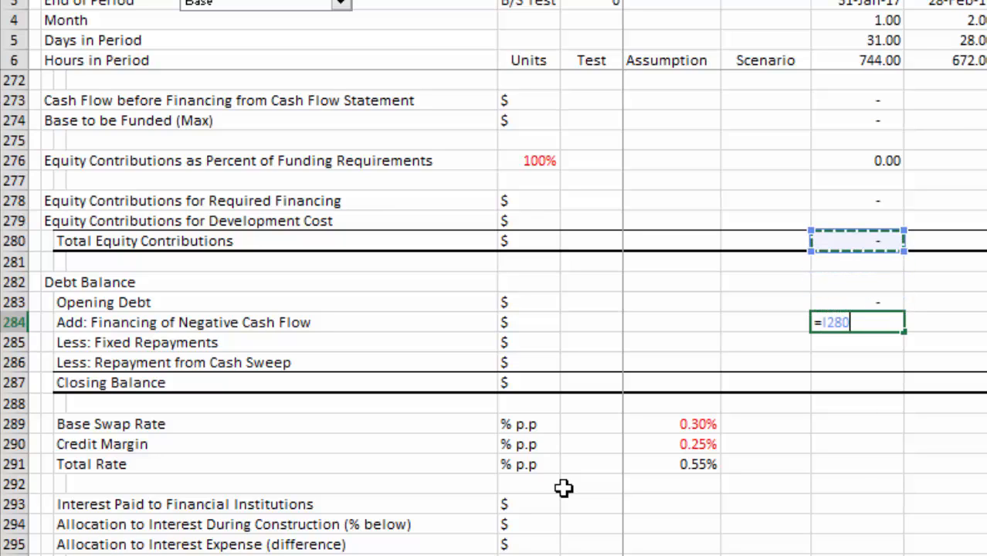
key("Up")
key("Up")
key("Up")
key("Up")
key("Up")
key("Up")
type("-")
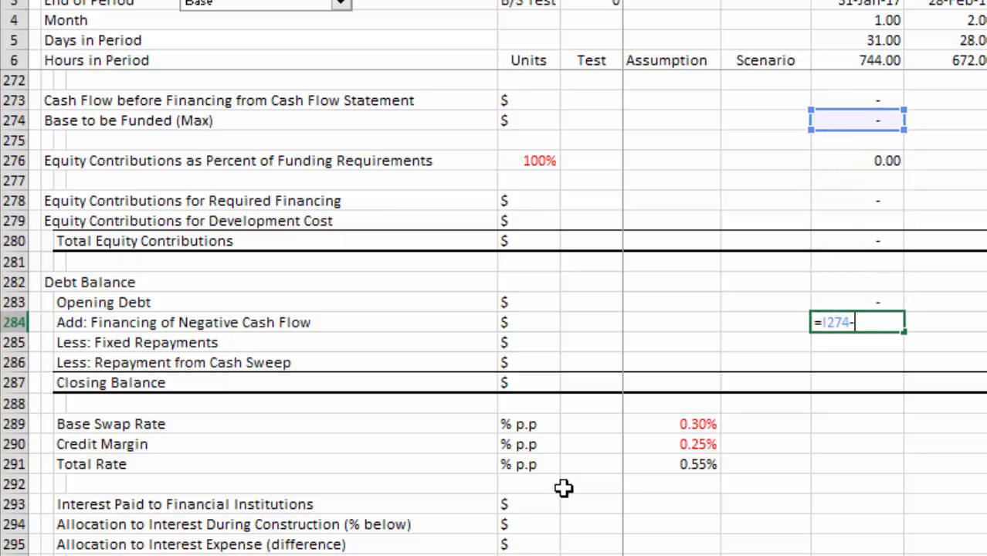
key("Up")
key("Up")
key("Up")
key("Up")
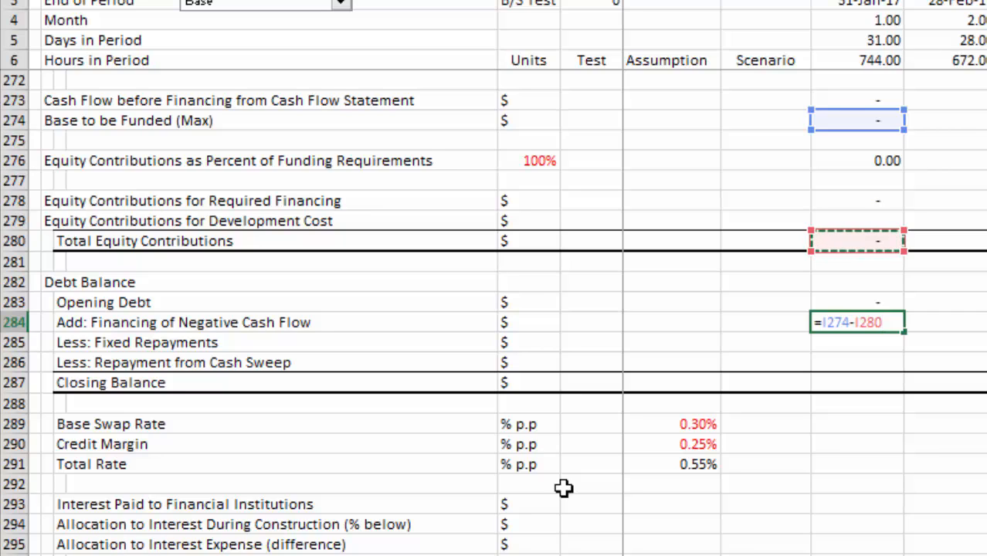
key("Return")
- Check the repayment rows of the Debt Balance and move to the Less: Fixed Repayments label in row 285
key("Down")
key("Left")
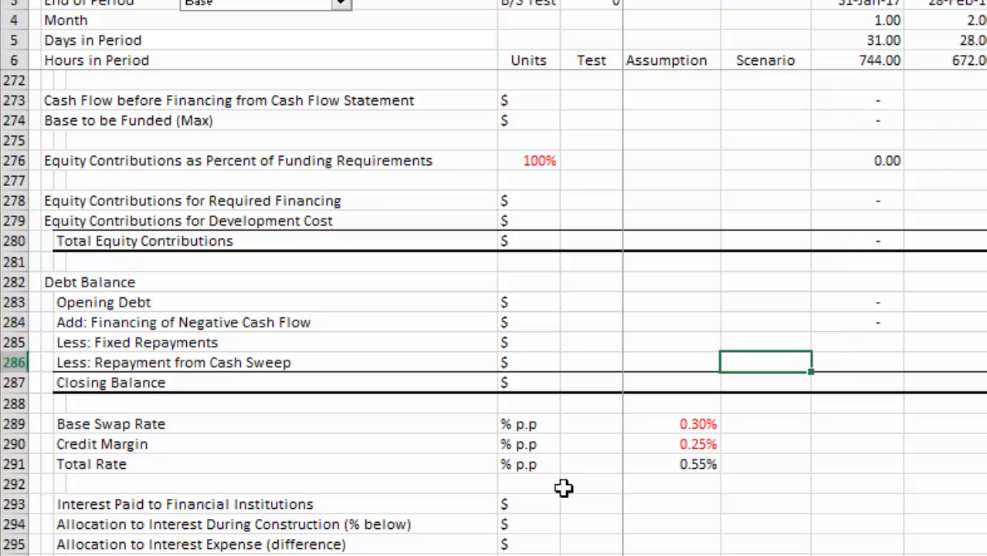
key("Up")
key("Up")
key("Right")
key("Down")
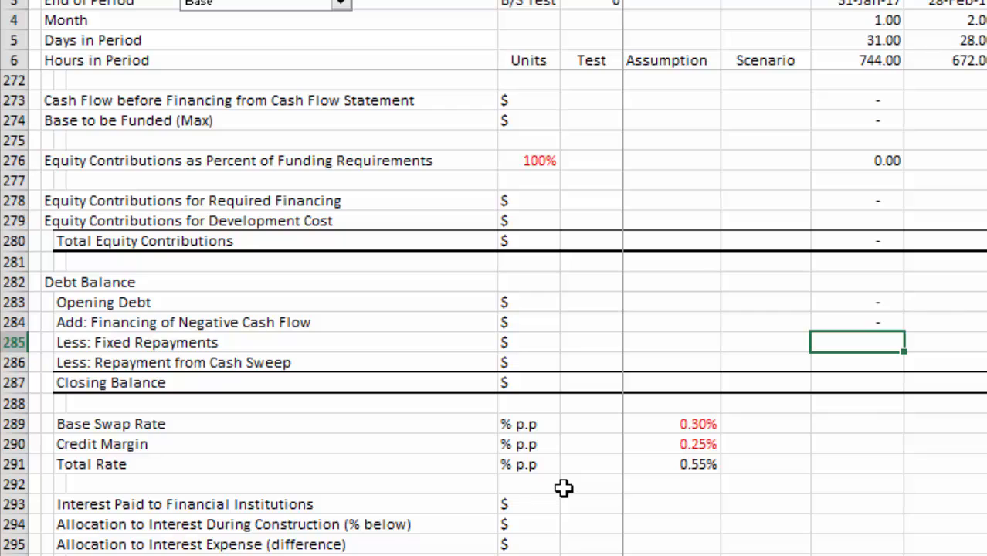
key("Left")
key("Left")
key("Left")
key("Left")
key("Left")
key("Left")
key("Right")
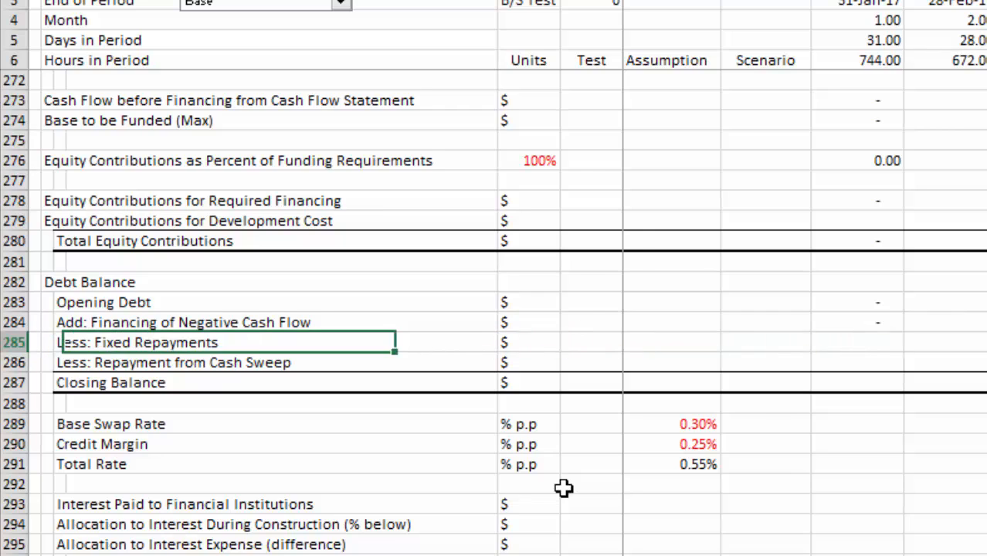
- Move to the first-period cell of Less: Repayment from Cash Sweep, I286
key("Right")
key("Right")
key("Right")
key("Right")
key("Right")
key("Right")
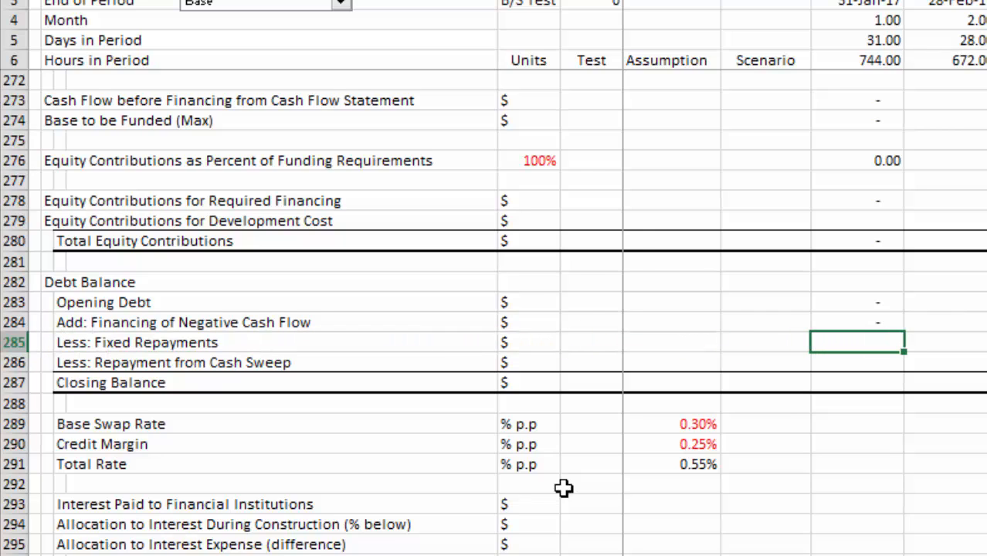
key("Up")
key("Up")
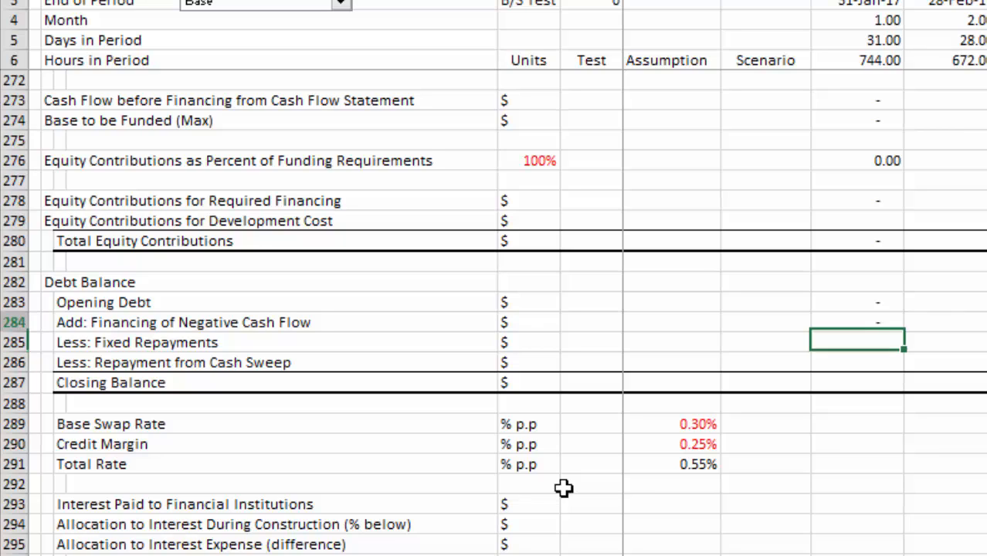
key("Down")
key("Right")
key("Right")
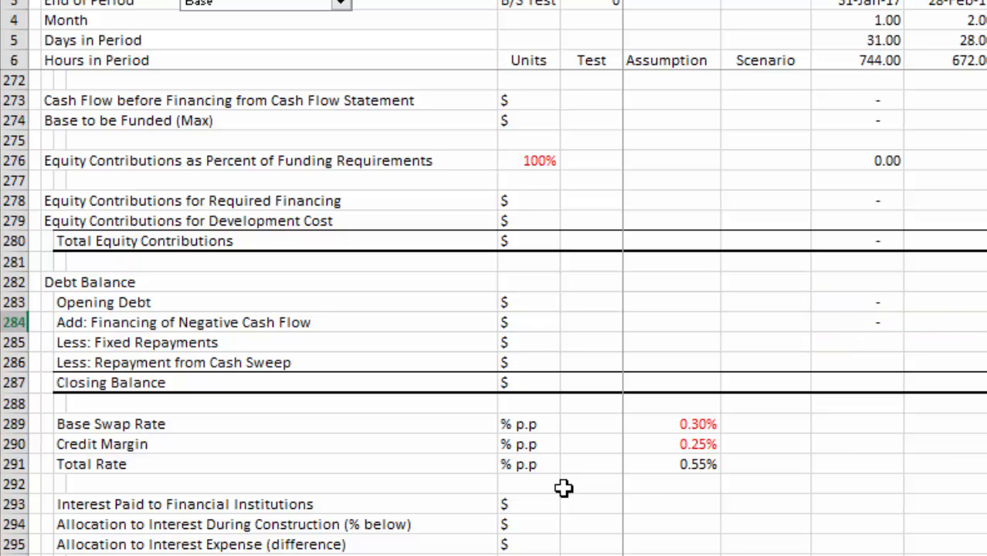
key("Left")
key("Left")
key("Down")
key("Left")
key("Right")
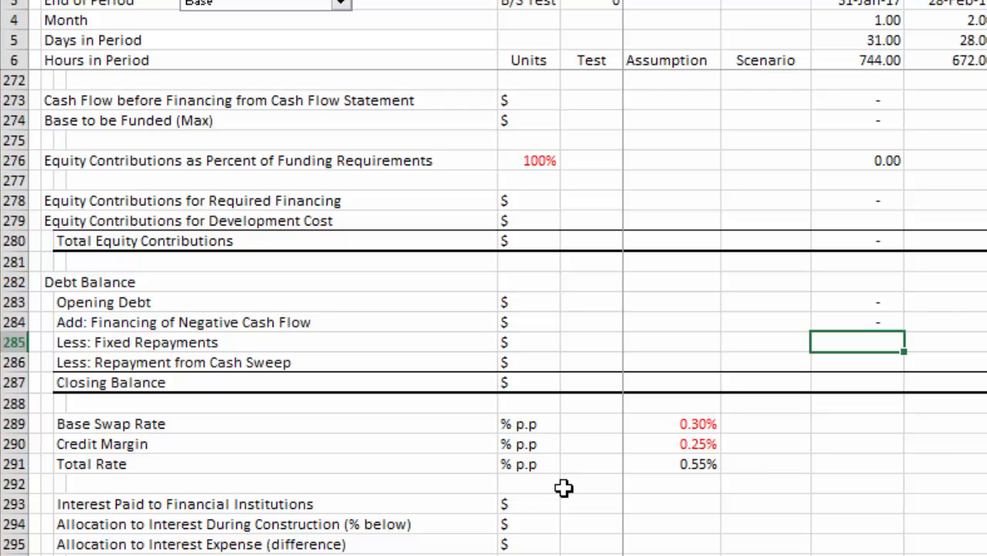
key("Down")
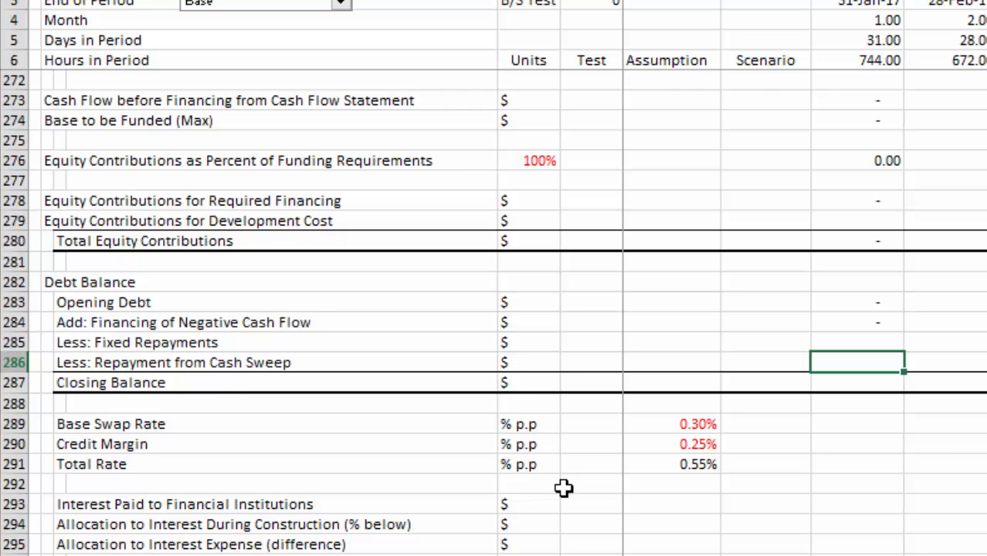
type("=")
key("Down")
key("Down")
key("Down")
key("Down")
key("Down")
key("Down")
key("Down")
key("Down")
key("Down")
key("Down")
key("Down")
key("Escape")
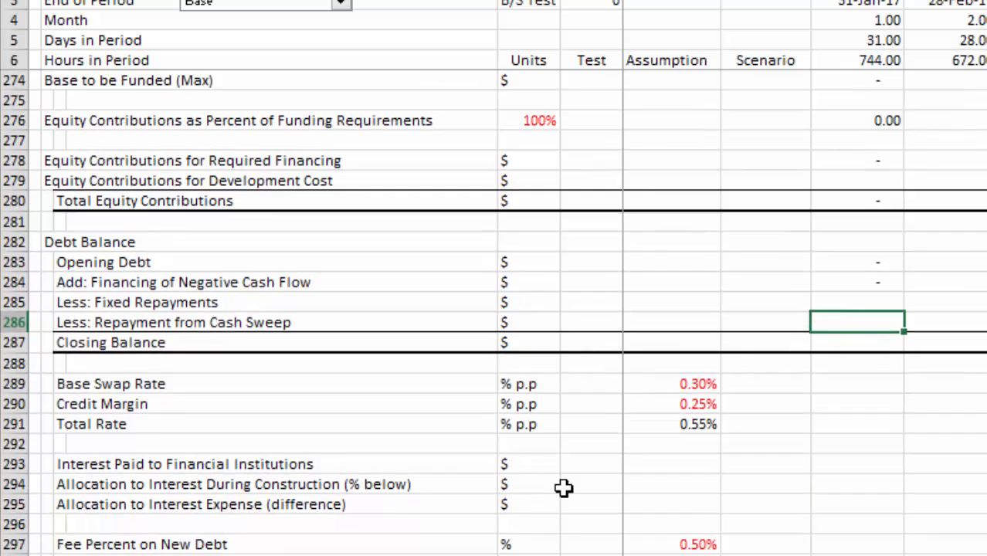
- Link the first period's Less: Repayment from Cash Sweep in I286 to the matching line in the Cash Flow section
type("=")
key("Down")
key("Down")
key("Down")
key("Down")
key("Down")
key("Down")
key("Down")
key("Down")
key("Down")
key("Down")
key("Down")
key("Down")
key("Down")
key("Down")
key("Down")
key("Down")
key("Down")
key("Down")
key("Down")
key("Down")
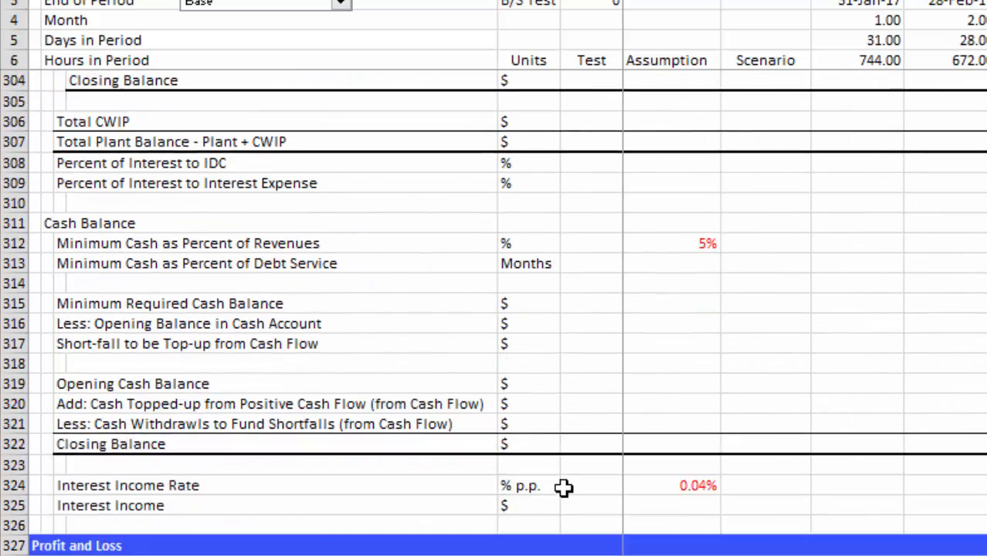
key("Down")
key("Down")
key("Down")
key("Down")
key("Down")
key("Down")
key("Down")
key("Down")
key("Down")
key("Down")
key("Down")
key("Down")
key("Down")
key("Down")
key("Down")
key("Down")
key("Down")
key("Down")
key("Down")
key("Down")
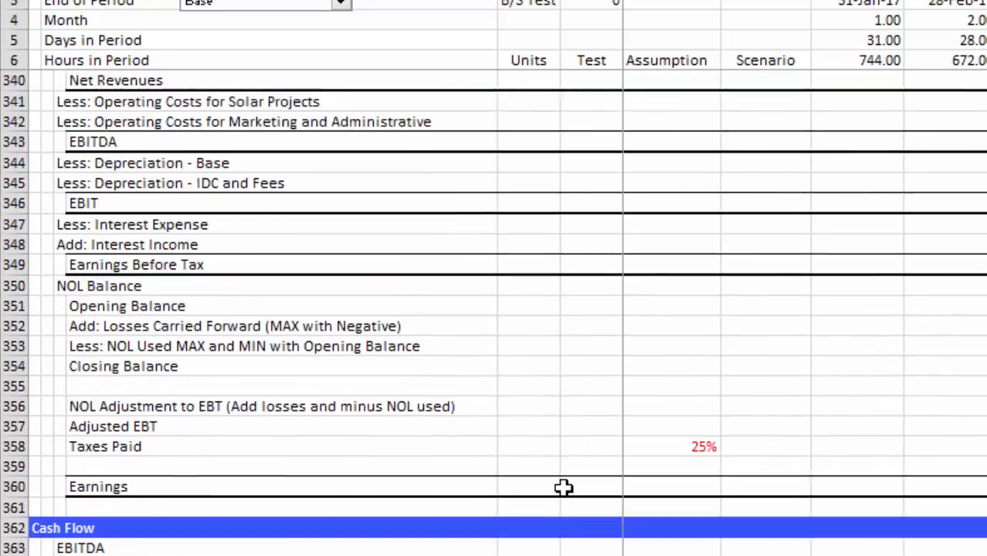
key("Down")
key("Down")
key("Down")
key("Down")
key("Down")
key("Down")
key("Down")
key("Down")
key("Down")
key("Down")
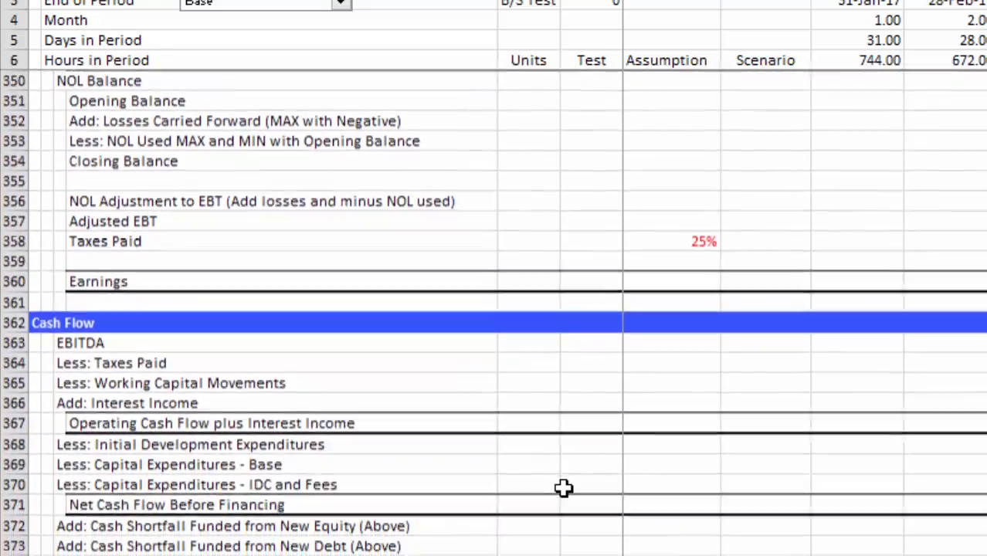
key("Down")
key("Down")
key("Down")
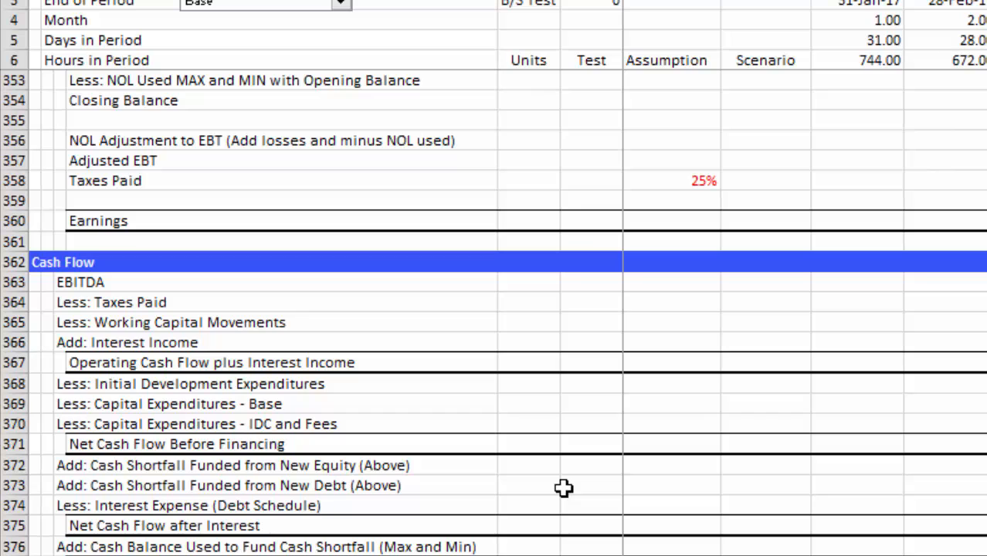
key("Up")
key("Up")
key("Up")
key("Up")
key("Up")
key("Up")
key("Up")
key("Up")
key("Up")
key("Up")
key("Up")
key("Up")
key("Up")
key("Up")
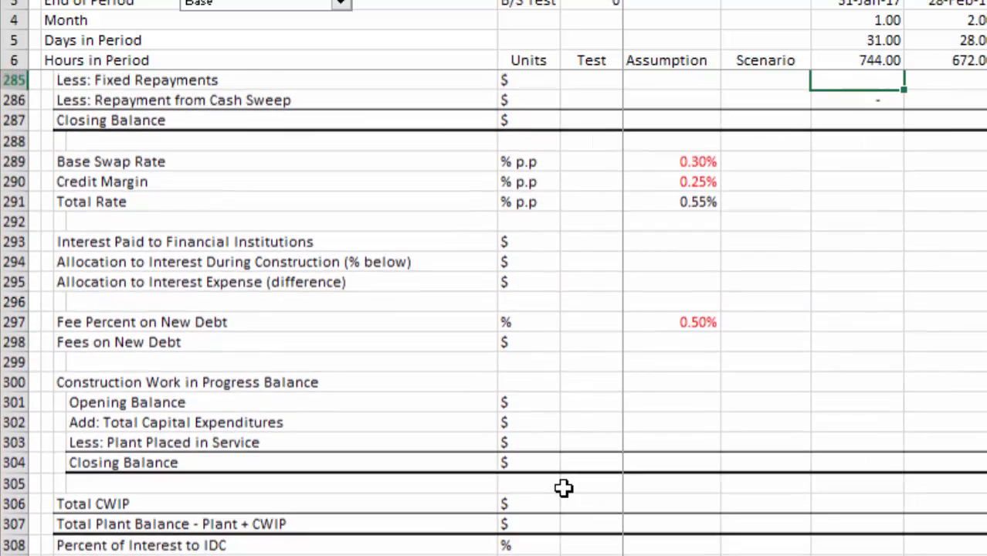
key("Down")
key("Down")
key("Down")
key("Down")
key("Down")
key("Down")
key("Down")
key("Down")
key("Down")
key("Down")
key("Down")
key("Down")
key("Down")
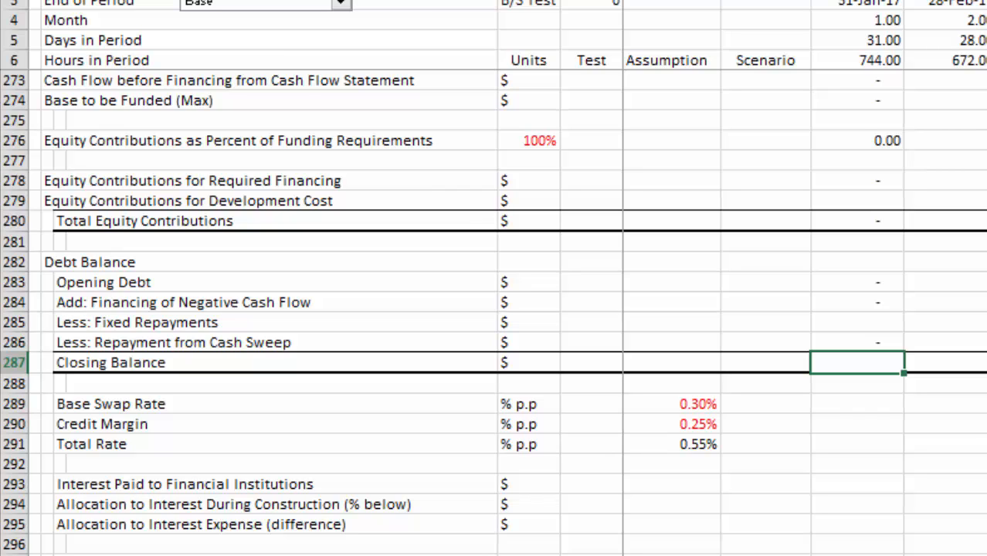
key("Down")
key("Left")
key("Up")
key("Right")
key("Right")
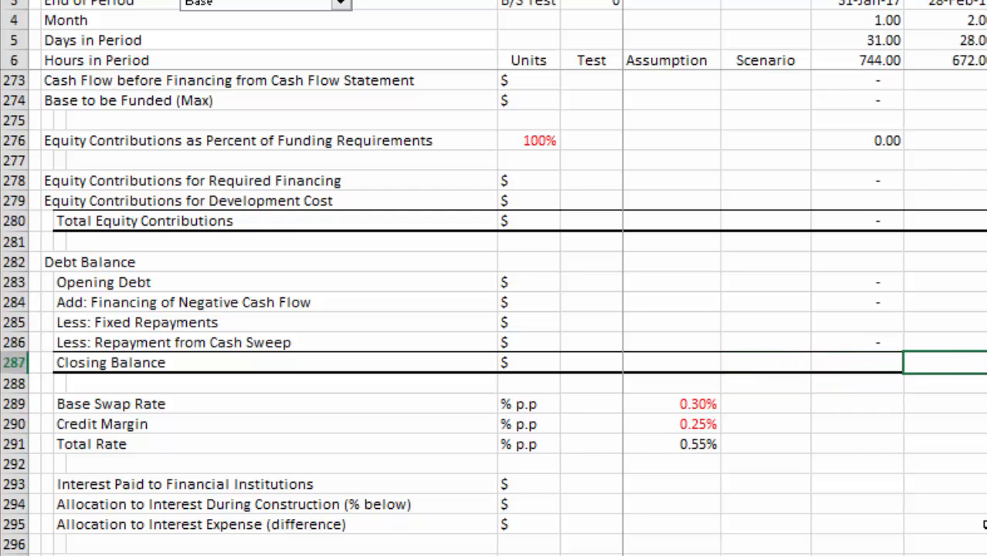
key("Left")
key("Up")
key("Up")
key("Down")
key("Down")
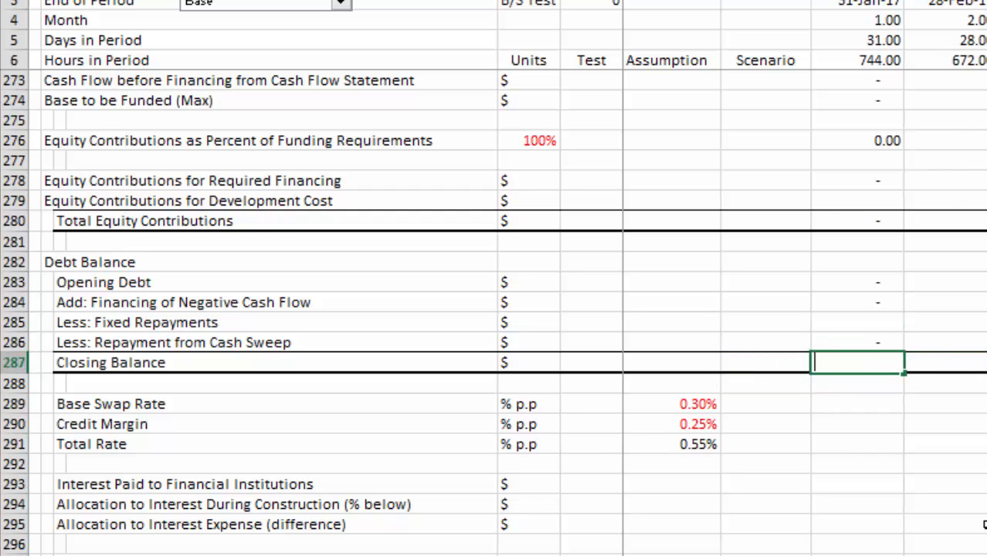
- Enter =I283+I284-I285-I286 in I287 as the first period's debt Closing Balance
type("=")
key("Up")
key("Up")
key("Up")
key("Up")
type("+")
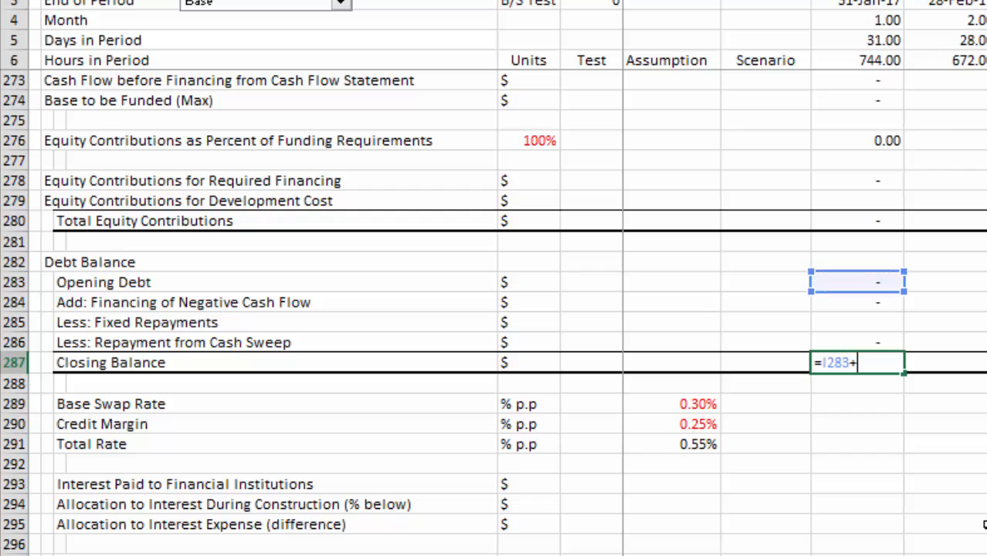
key("Up")
key("Up")
key("Up")
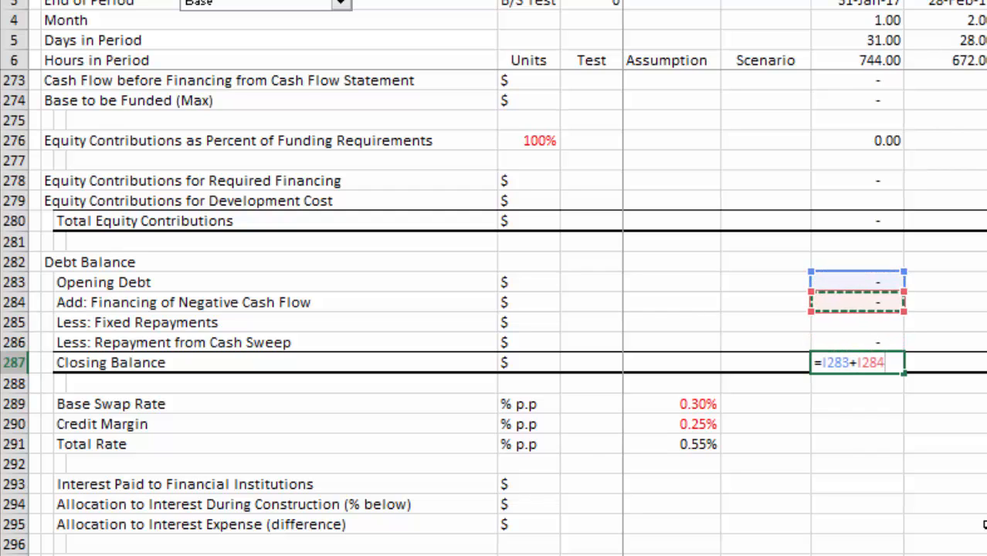
type("-")
key("Up")
key("Up")
type("-")
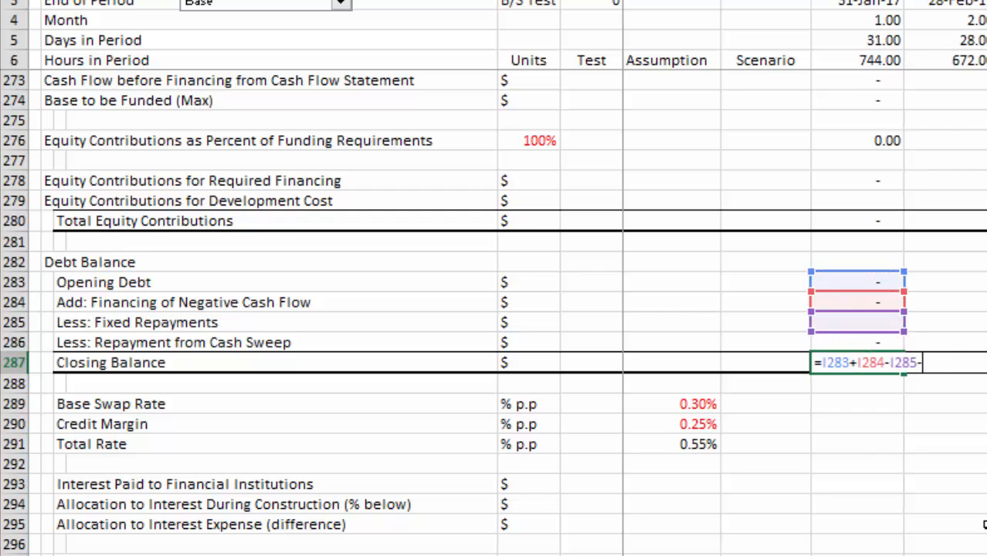
key("Up")
key("Return")
- Enter =G$289 in I289 to bring the Base Swap Rate assumption into the first period
key("Left")
key("Left")
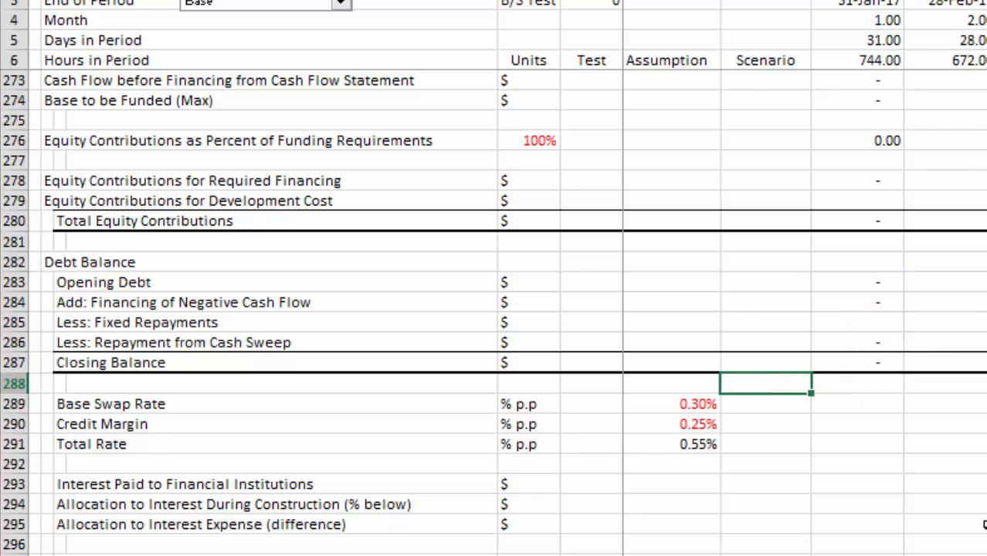
key("Right")
key("Down")
key("Right")
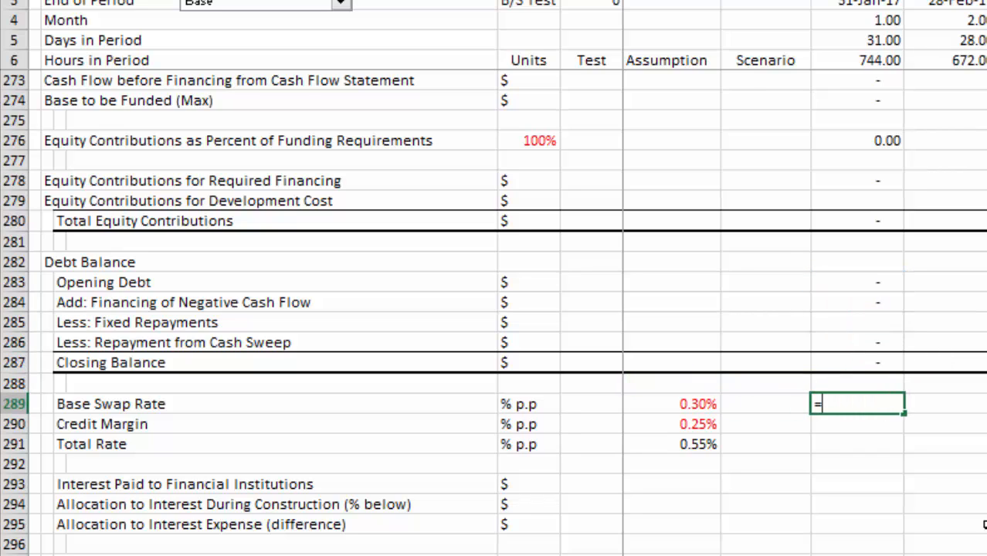
type("=")
key("Left")
key("Left")
key("F4")
key("F4")
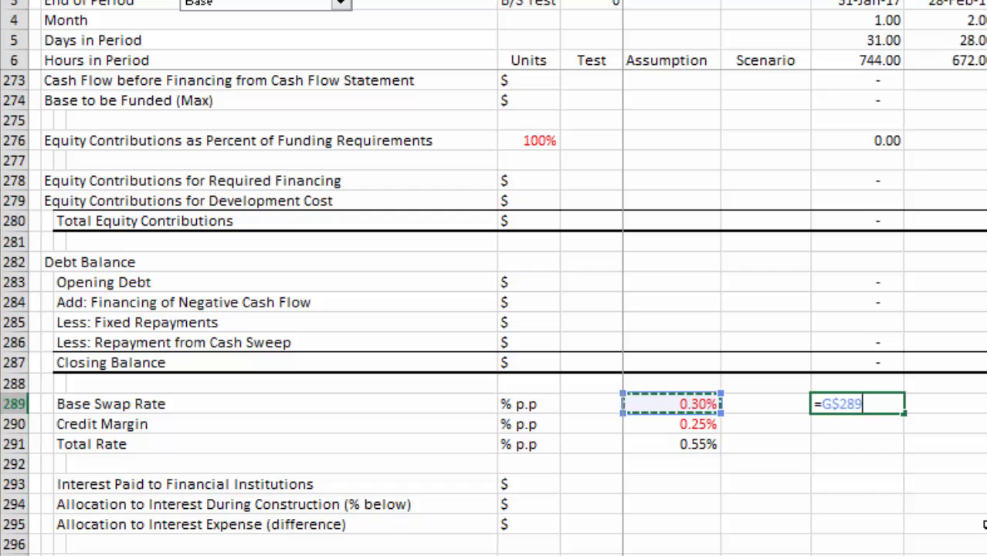
key("ctrl+Return")
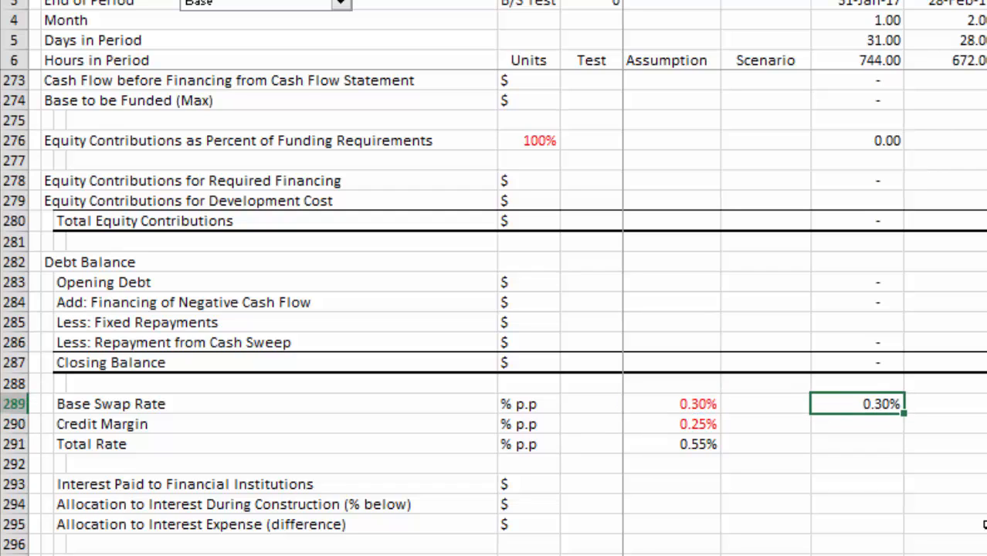
- Fill the Base Swap Rate formula from I289 down through Credit Margin and Total Rate in I290:I291
key("shift+Down")
key("shift+Down")
key("ctrl+d")
key("Down")
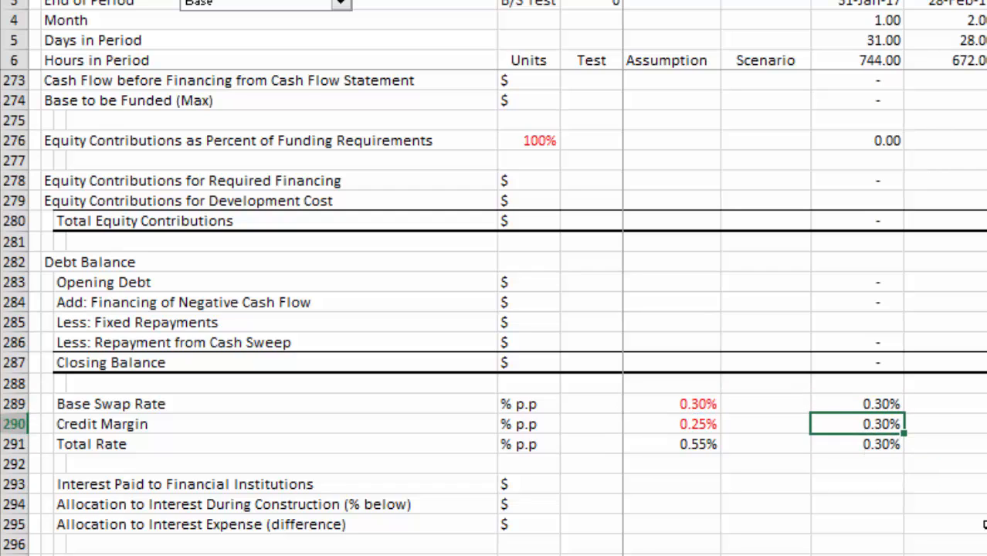
- Enter =I291*I283 in I293 as the first period's Interest Paid to Financial Institutions
key("Down")
key("Down")
key("Up")
key("Down")
key("Down")
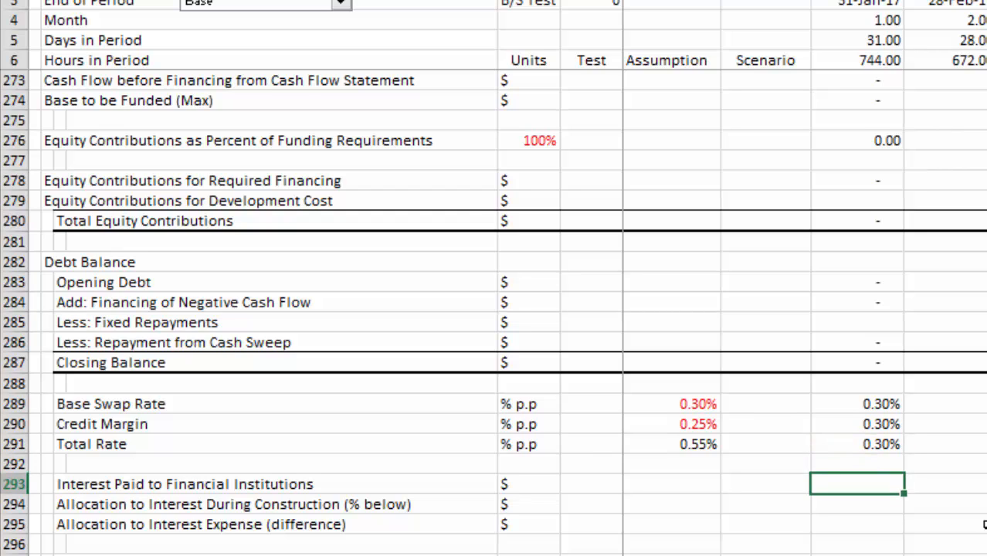
type("=")
key("Up")
key("Up")
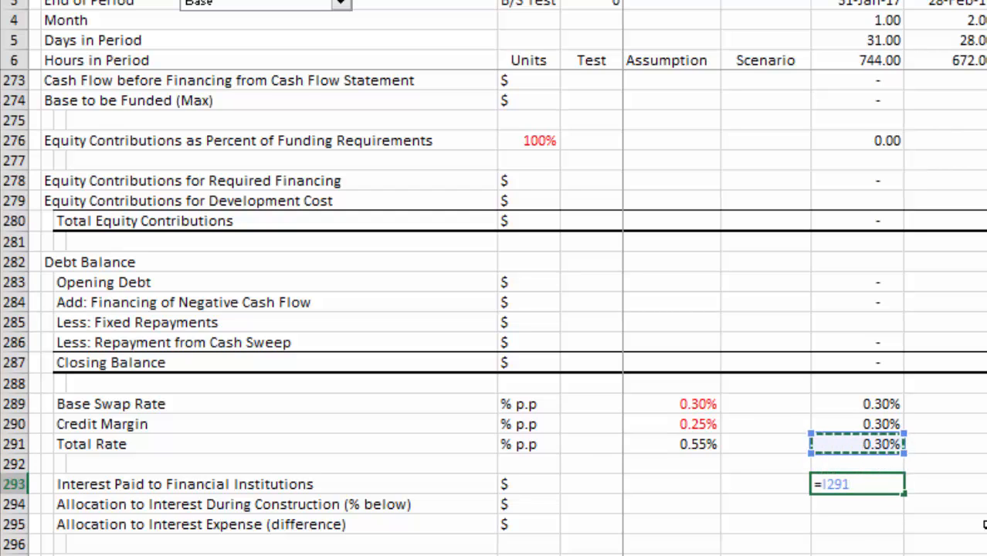
type("*")
key("Up")
key("Up")
key("Up")
key("Up")
key("Up")
key("Up")
key("Up")
key("Up")
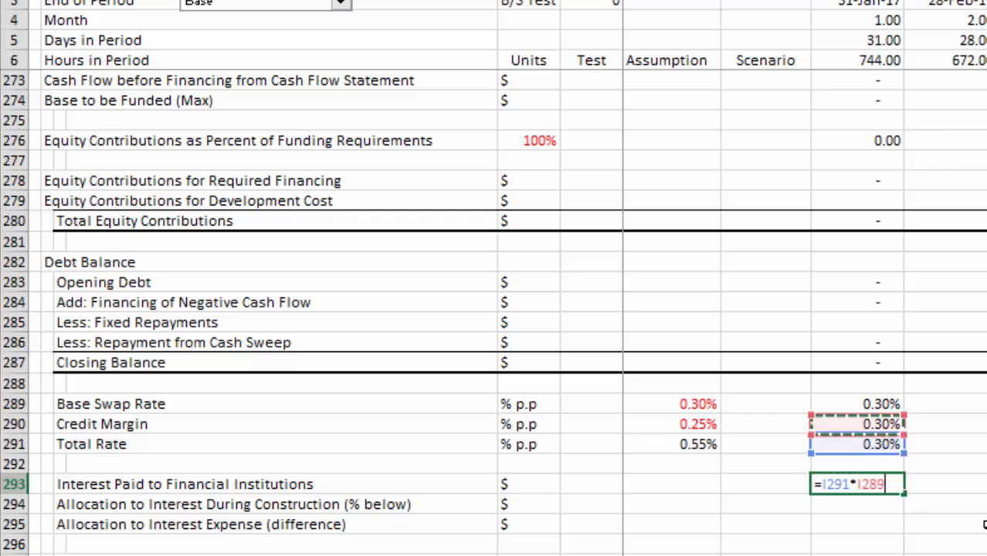
key("Up")
key("Up")
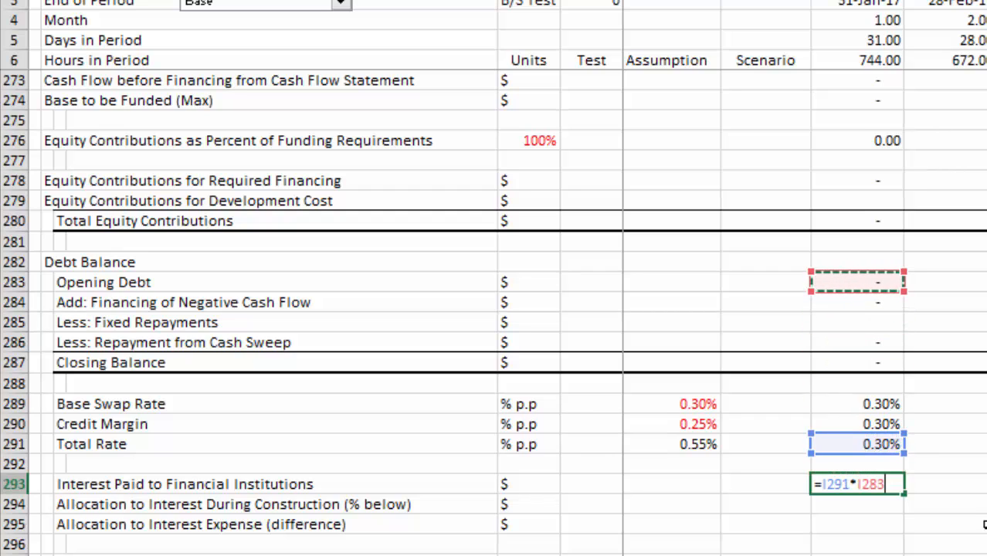
key("Return")
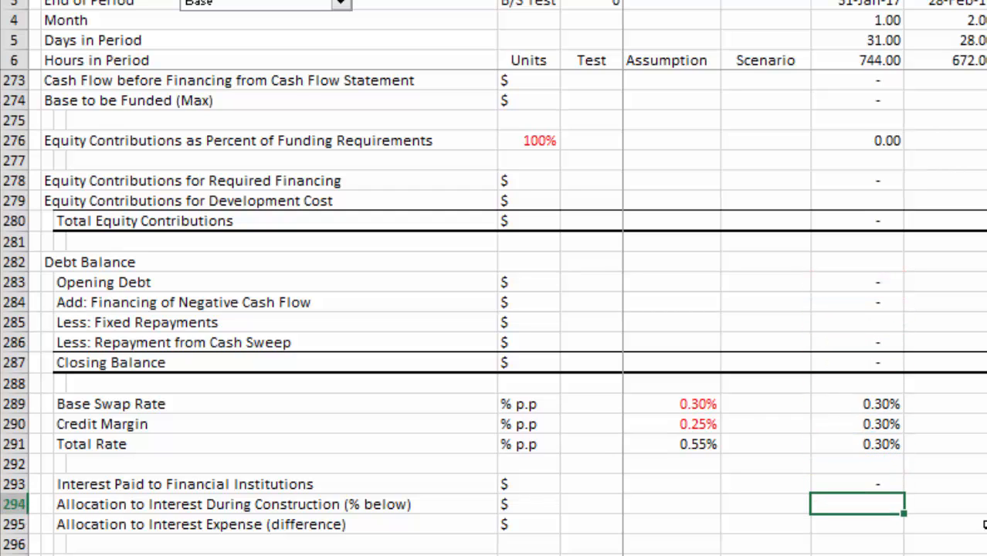
- Enter =I293*I308 in I294 as the first period's Allocation to Interest During Construction
type("=")
key("Up")
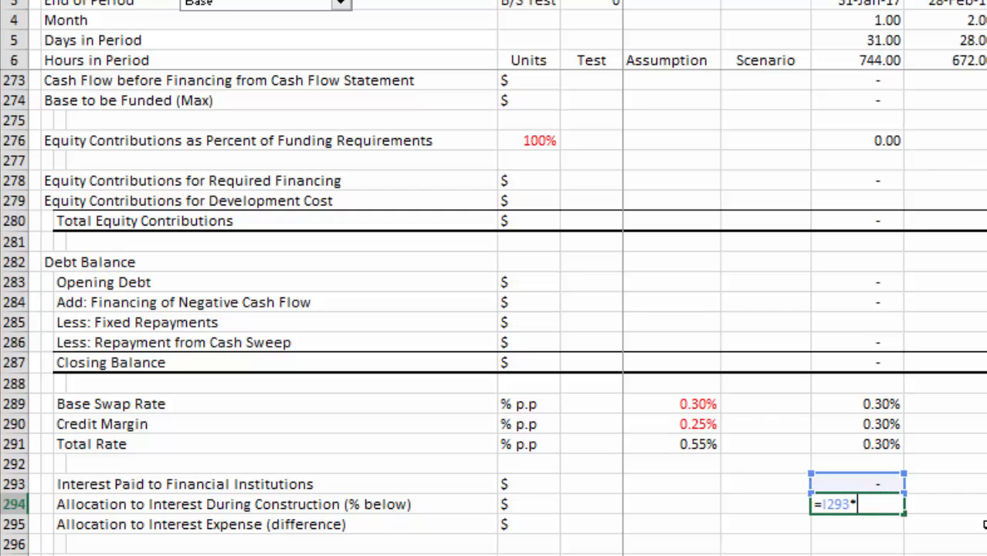
key("Down")
key("Down")
key("Down")
key("Down")
key("Down")
key("Down")
key("Down")
key("Down")
key("Down")
key("Down")
key("Down")
key("Down")
key("Down")
key("Down")
key("Down")
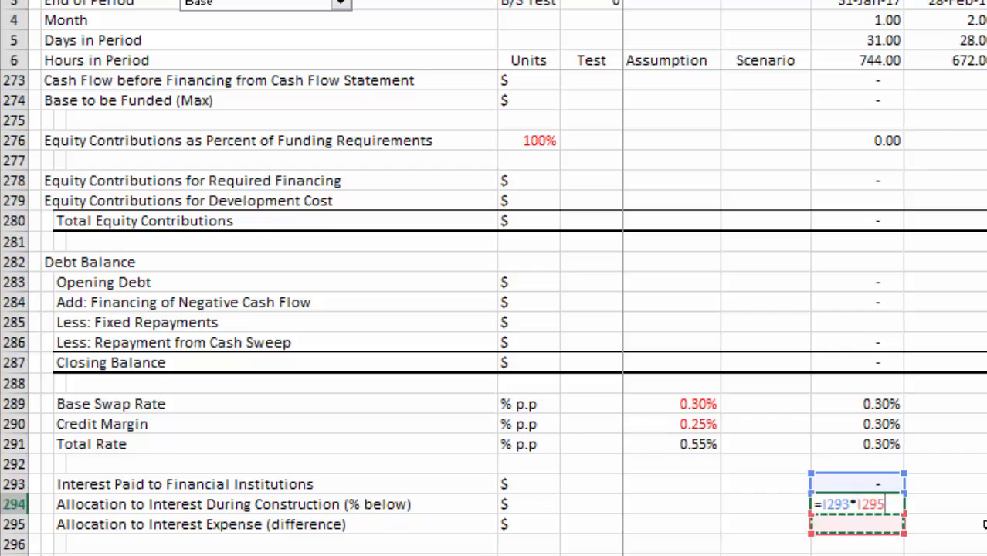
key("Down")
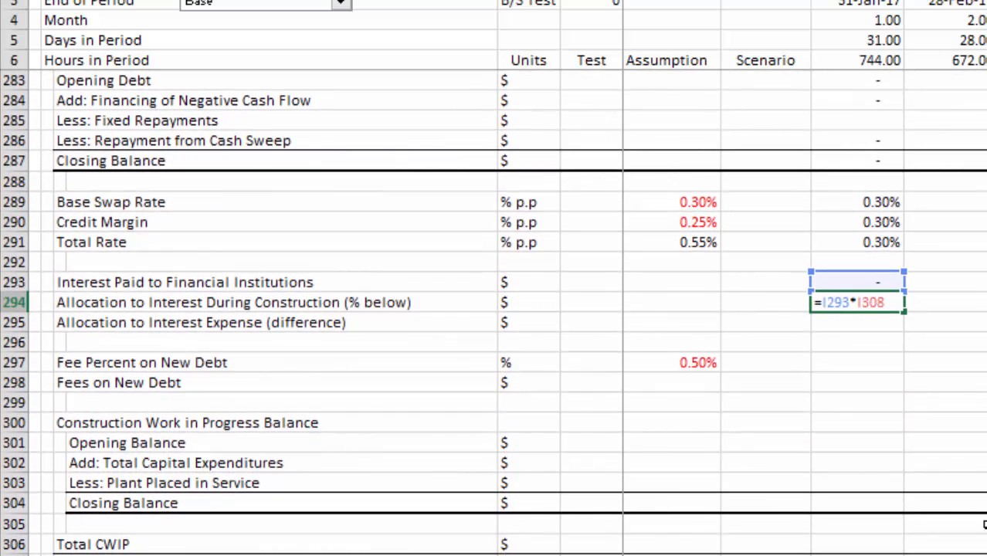
key("Return")
- Enter =I293-I294 in I295 as the first period's Allocation to Interest Expense
type("=")
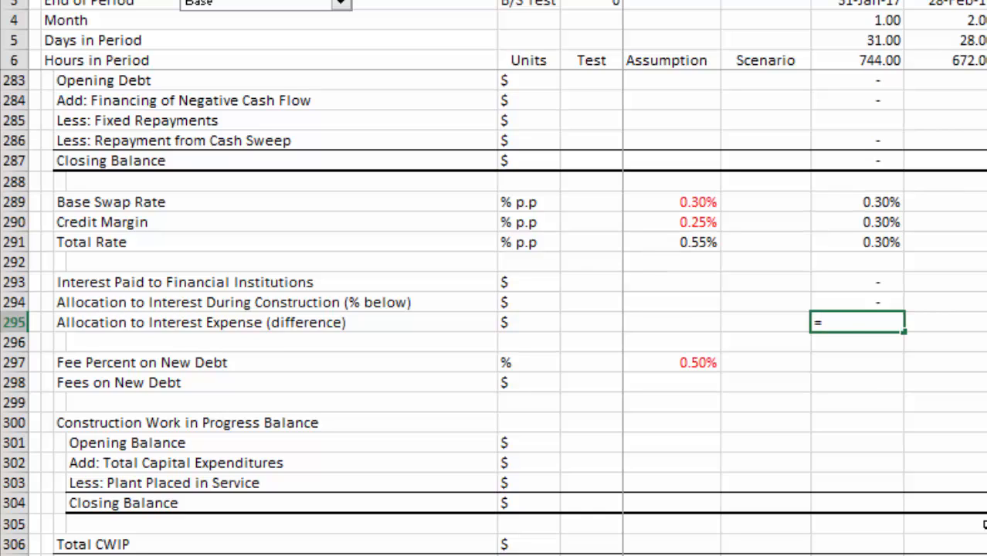
key("Up")
key("Up")
type("-")
key("Up")
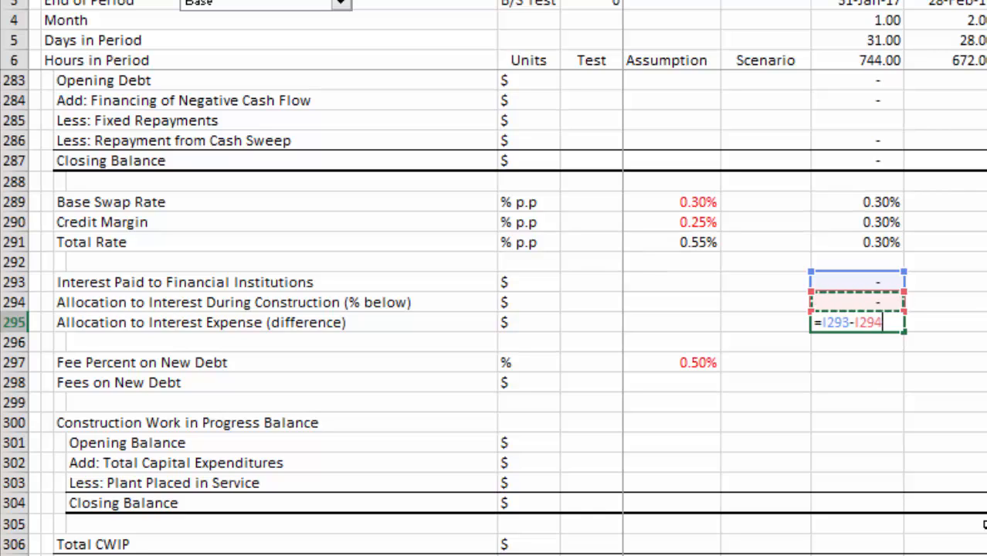
key("Return")
key("Up")
key("Up")
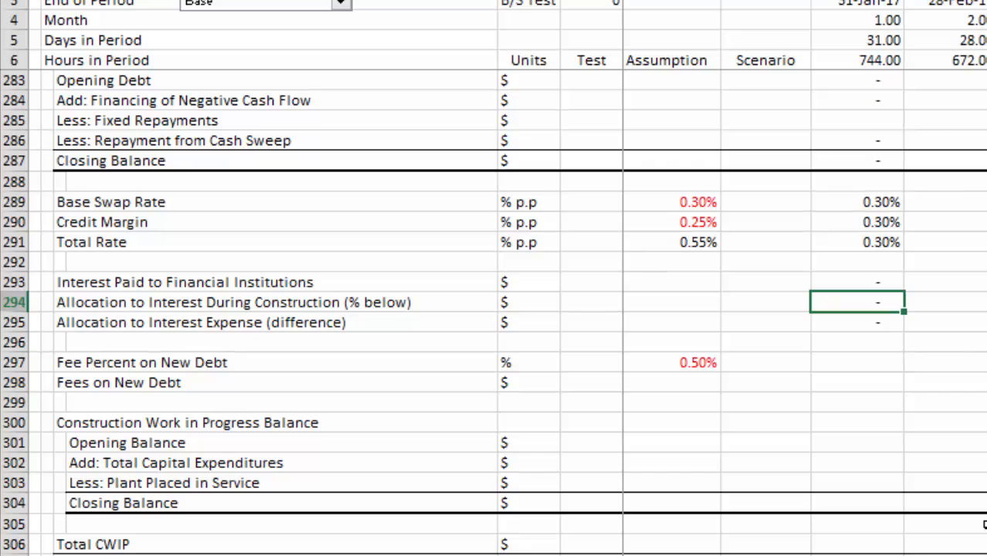
- Enter =$G$297*I284 in I297 to apply the fee percent to new debt, and format the cell as a number with two decimals
key("Down")
key("Down")
key("Down")
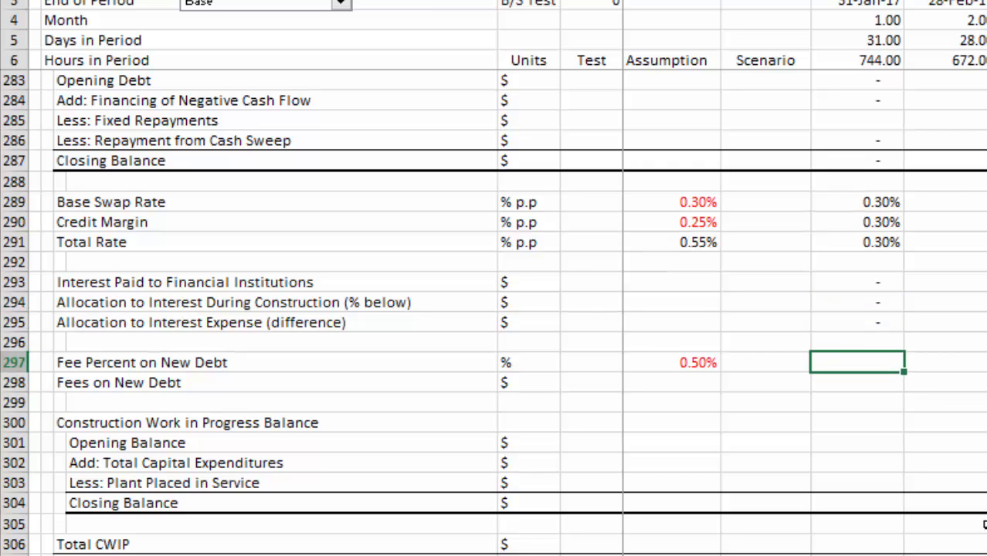
type("=")
key("Left")
key("Left")
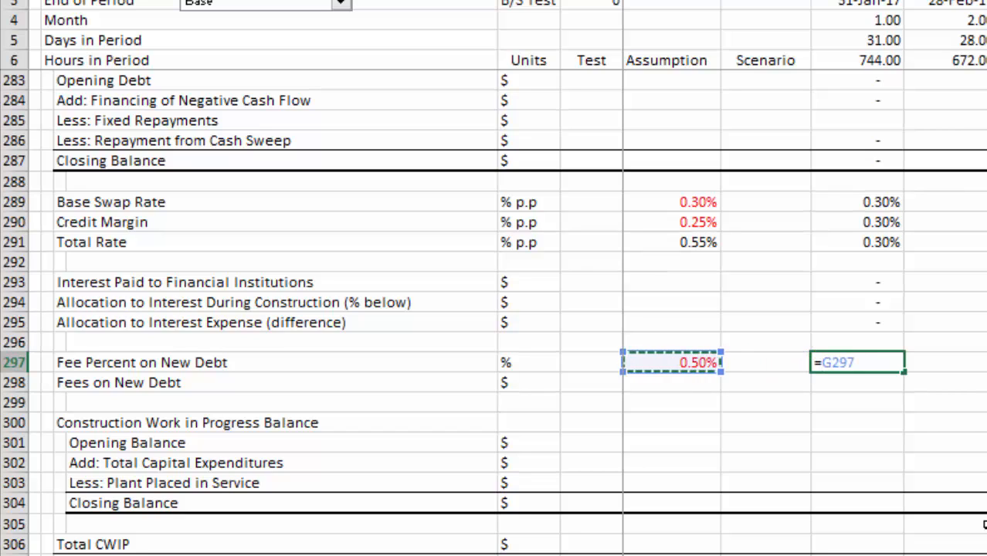
key("F4")
type("(")
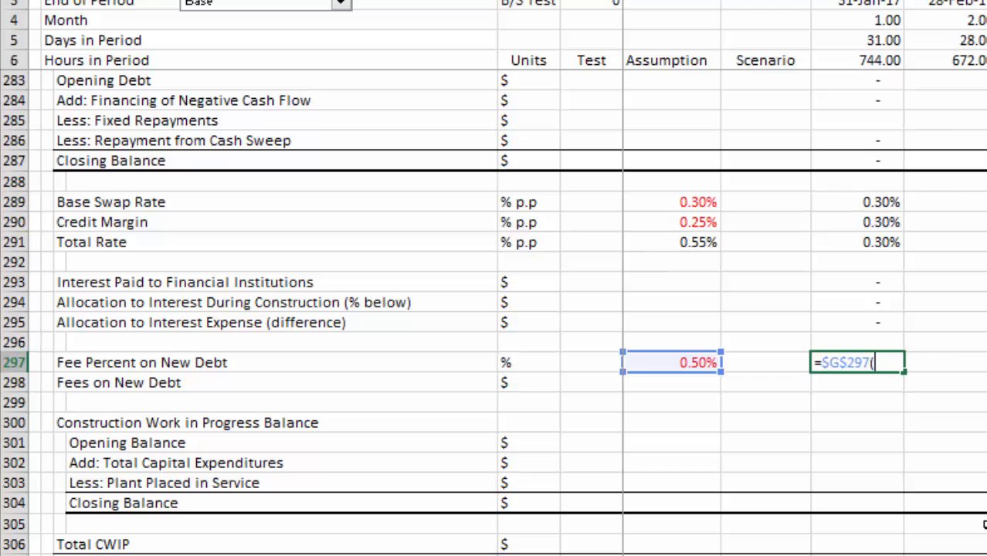
key("Up")
key("Up")
key("Up")
key("Up")
key("Up")
key("Up")
key("Up")
key("Up")
key("Up")
key("Up")
key("Up")
key("Up")
key("Up")
key("Up")
key("Up")
key("Up")
key("Up")
key("Up")
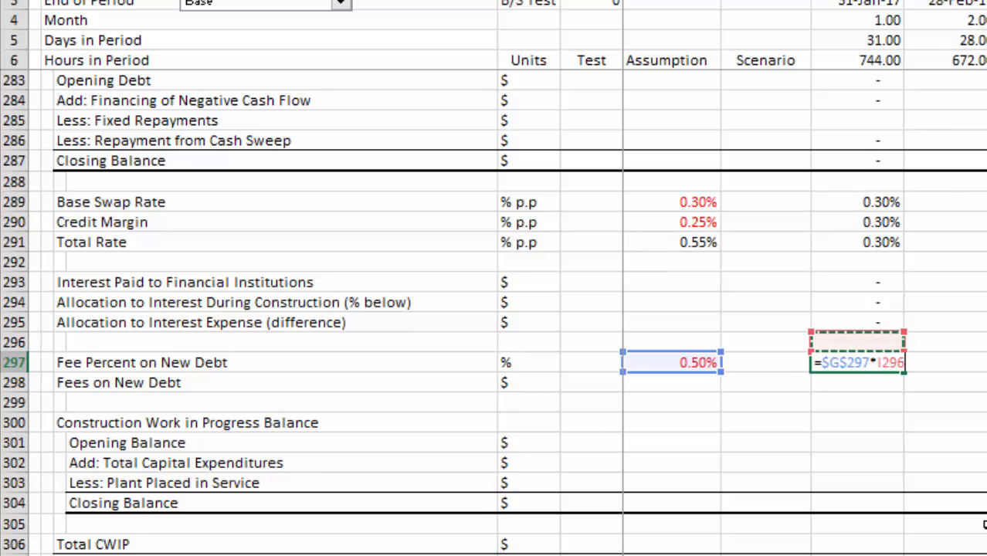
key("Down")
key("Down")
key("Down")
key("Down")
key("Down")
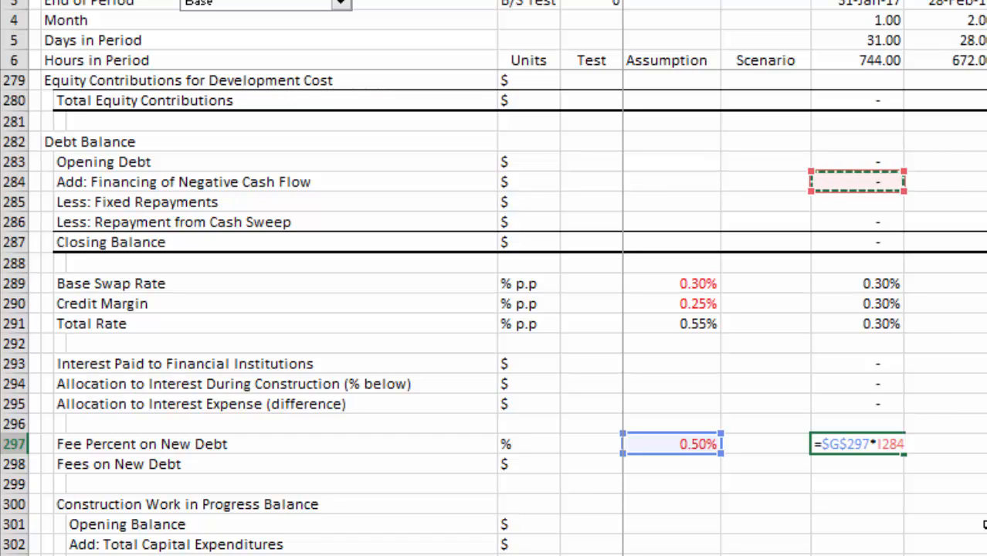
key("Return")
key("Up")
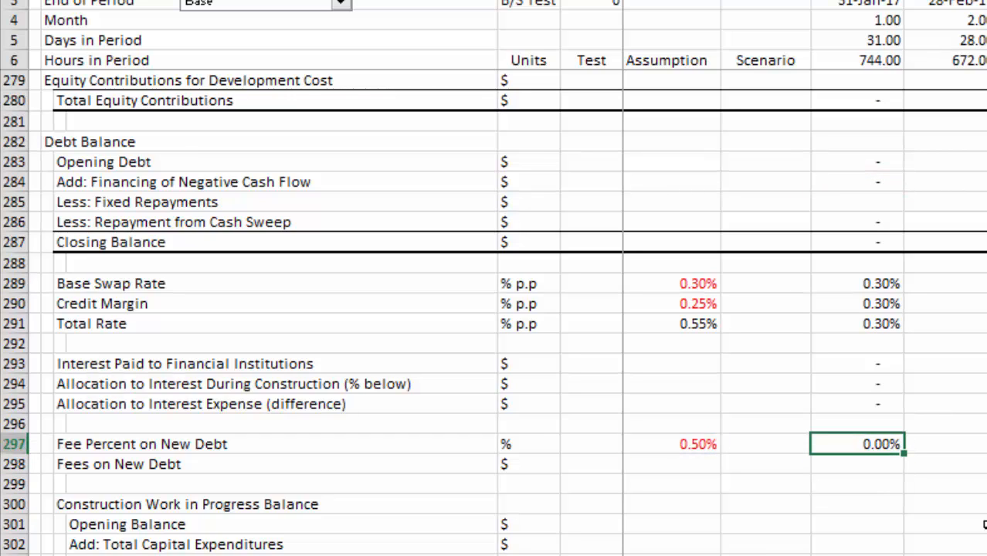
key("ctrl+shift+1")
- Enter =H304 in I301 so the Construction Work in Progress Opening Balance takes the prior period's Closing Balance
key("Down")
key("Down")
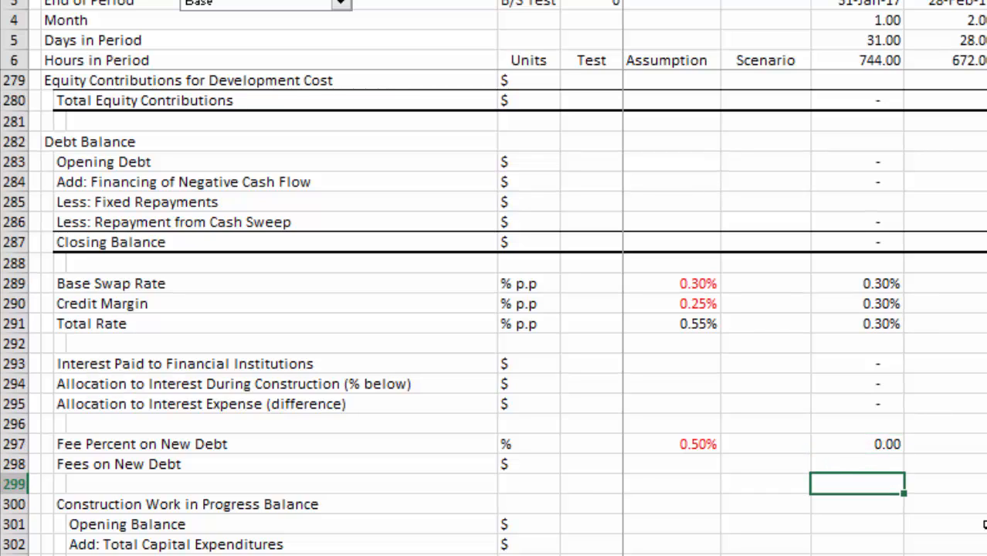
key("Down")
key("Down")
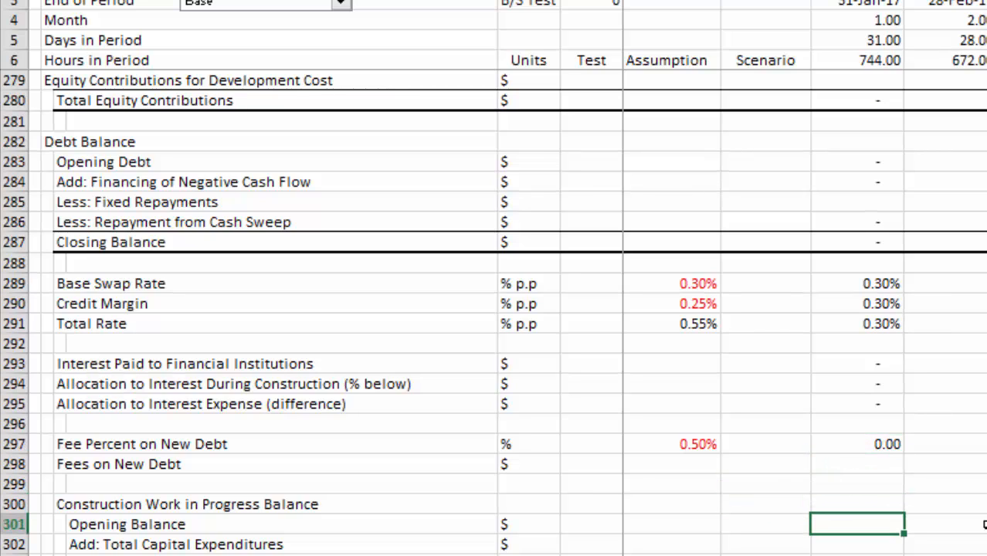
type("=")
key("Down")
key("Down")
key("Down")
key("Left")
key("Return")
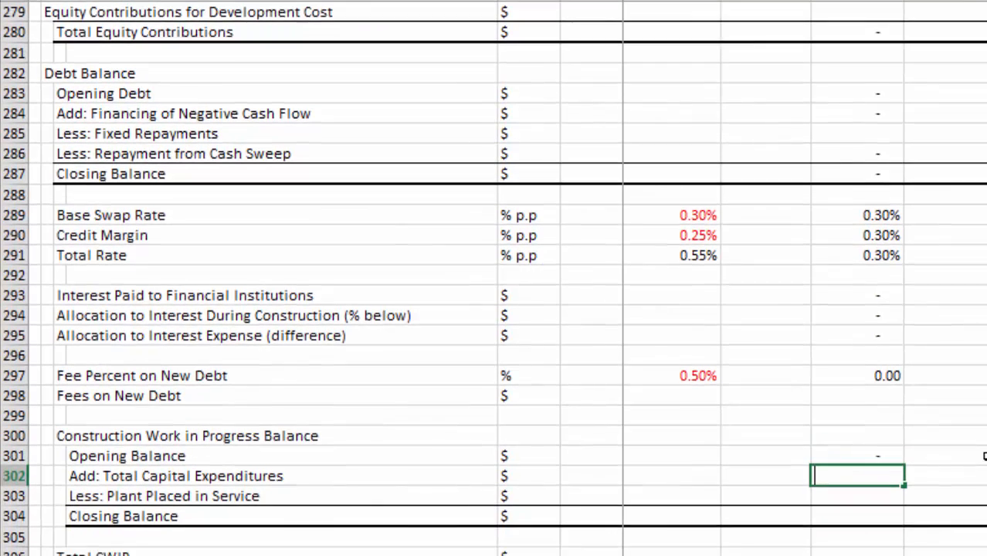
- Link the first period's Add: Total Capital Expenditures in I302 to the capital expenditures total in the Capital Expenditure section
type("=")
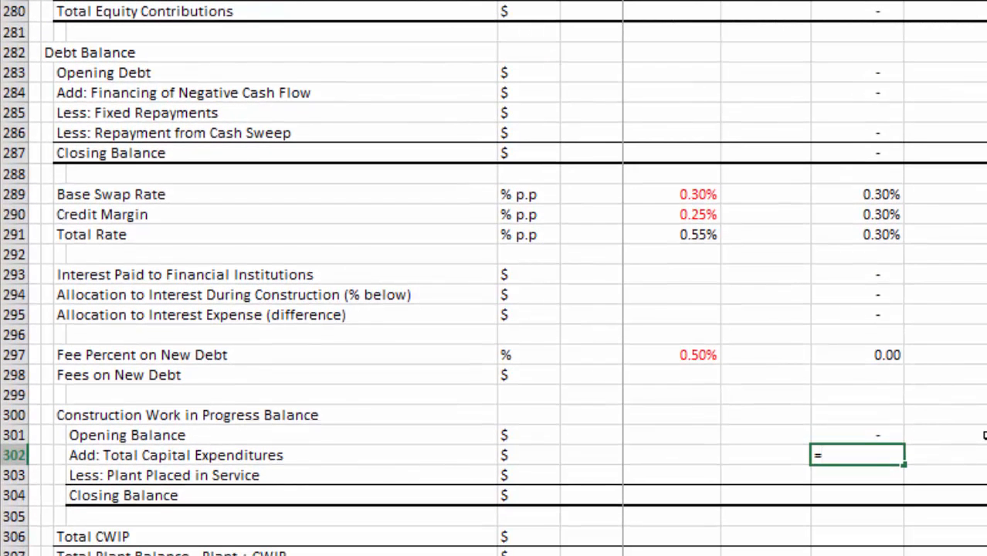
key("Page_Up")
key("Page_Up")
key("Page_Up")
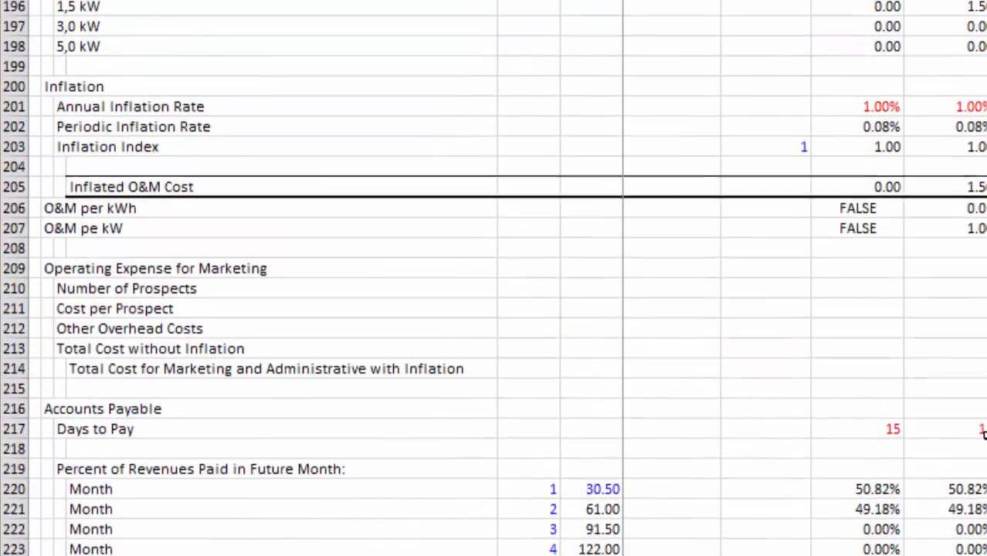
key("Page_Up")
key("Page_Up")
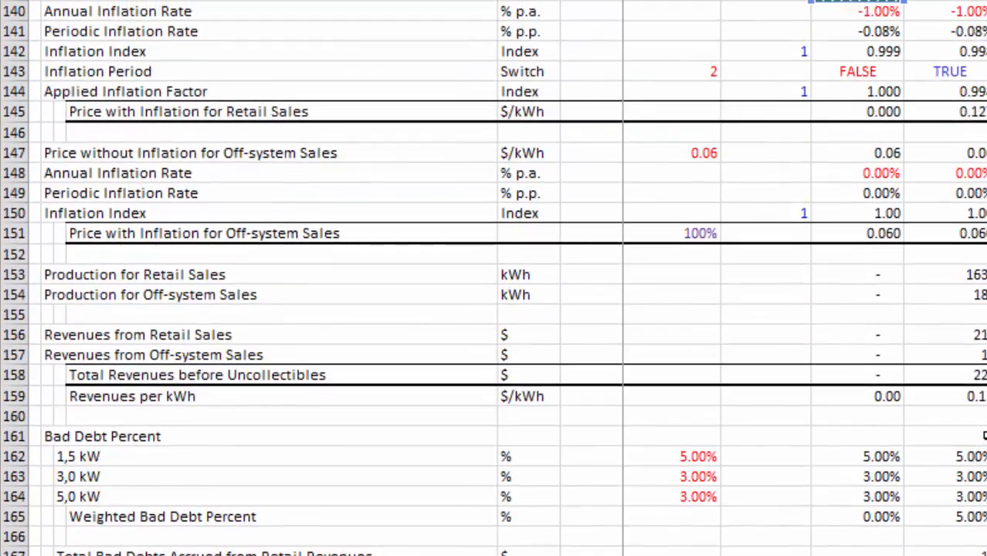
key("Page_Up")
key("Down")
key("Down")
key("Down")
key("Down")
key("Down")
key("Down")
key("Down")
key("Down")
key("Down")
key("Down")
key("Down")
key("Down")
key("Down")
key("Down")
key("Down")
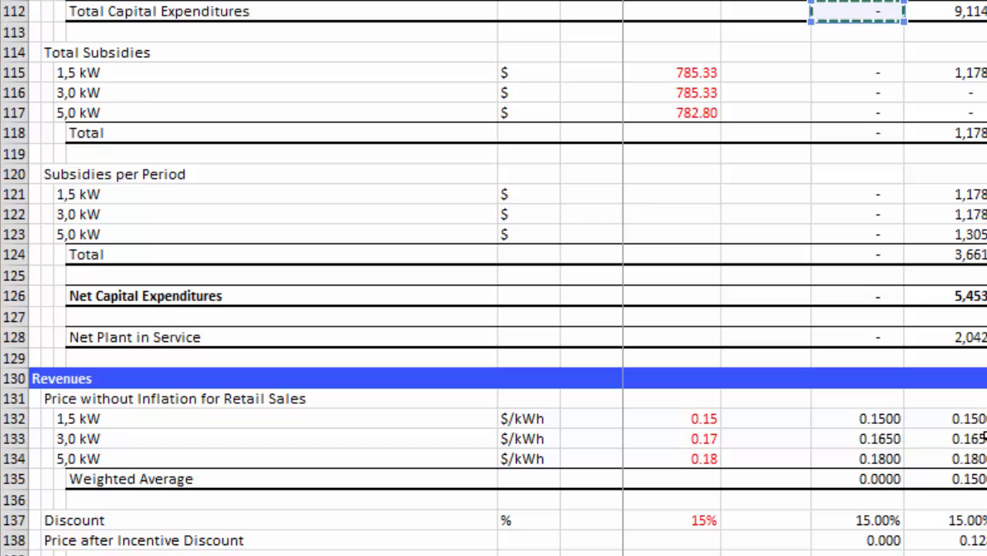
key("Down")
key("Down")
key("Down")
key("Up")
key("Up")
key("Down")
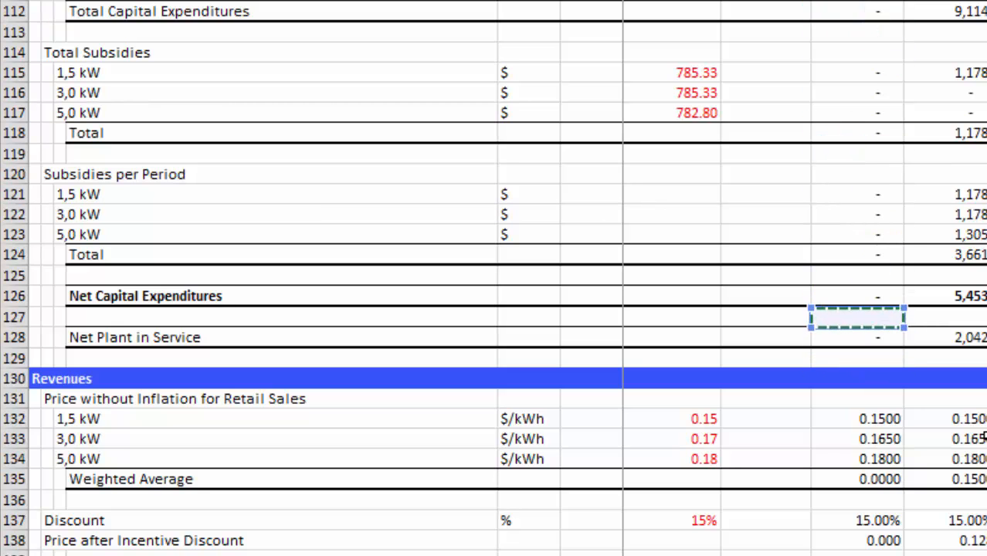
key("Escape")
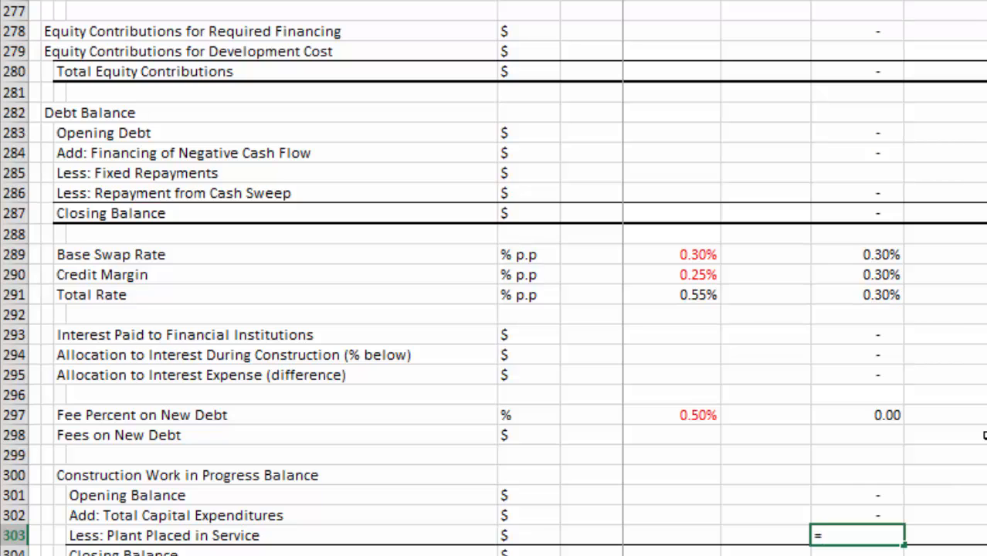
- Link the first period's Less: Plant Placed in Service in I303 to the plant in service amount in the Capital Expenditure section
key("Page_Up")
key("Up")
key("Up")
key("Up")
key("Up")
key("Up")
key("Up")
key("Up")
key("Up")
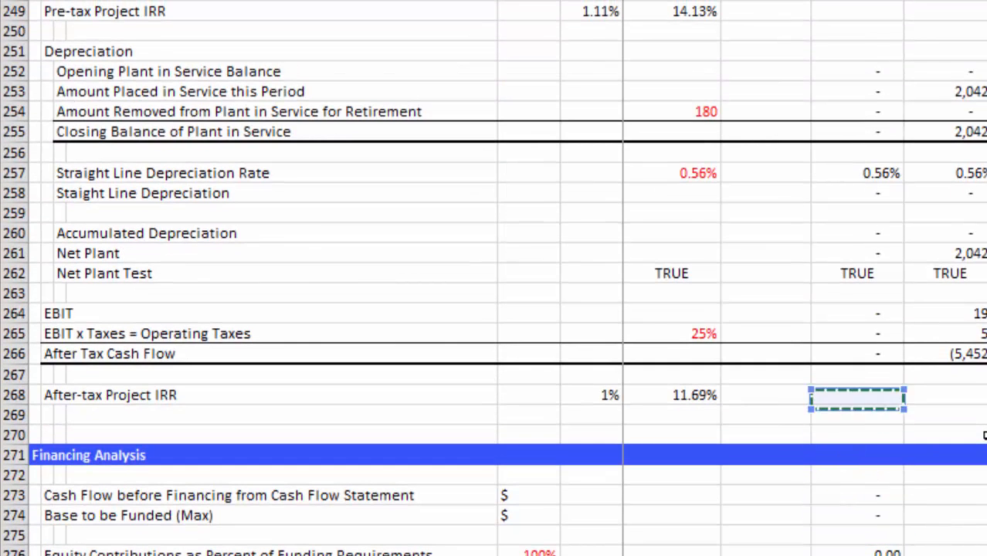
key("Up")
key("Up")
key("Up")
key("Up")
key("Up")
key("Up")
key("Up")
key("Up")
key("Up")
key("Up")
key("Up")
key("Up")
key("Up")
key("Up")
key("Up")
key("Up")
key("Down")
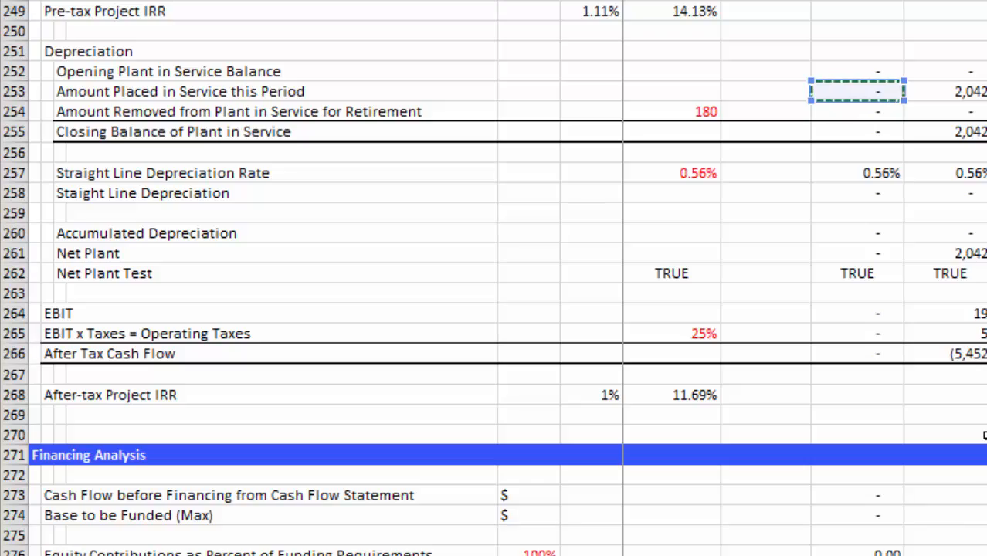
scroll(985, 435, "up", 9)
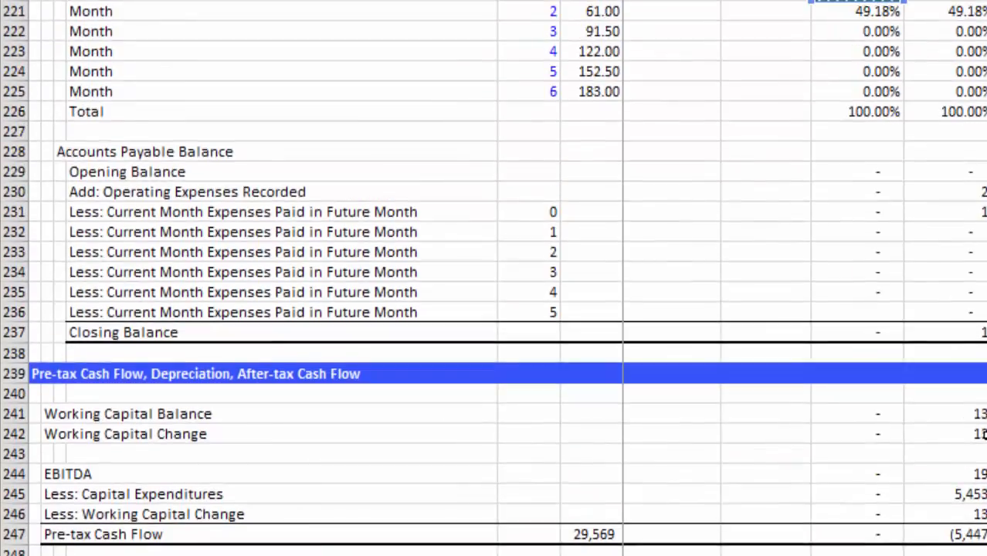
scroll(985, 435, "up", 9)
scroll(984, 435, "up", 9)
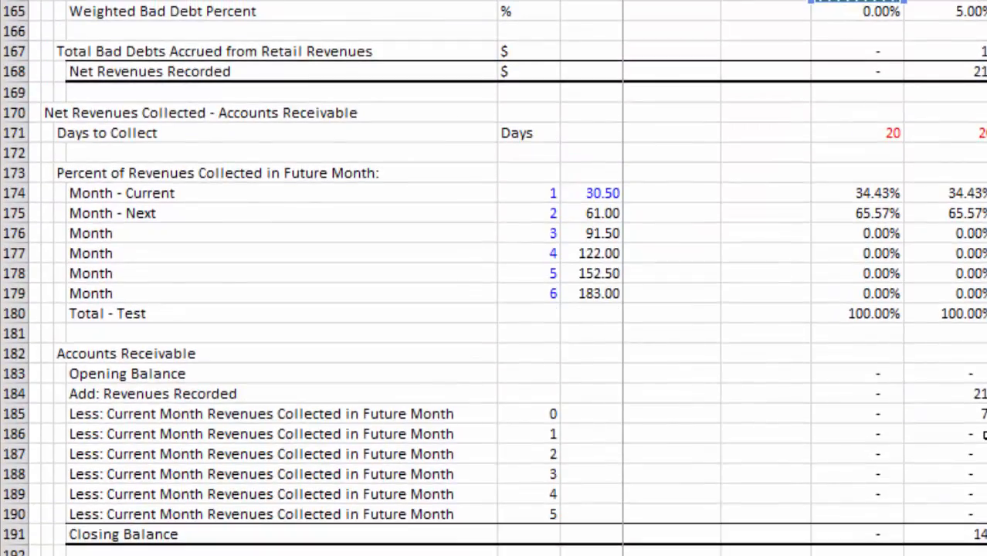
scroll(984, 435, "up", 20)
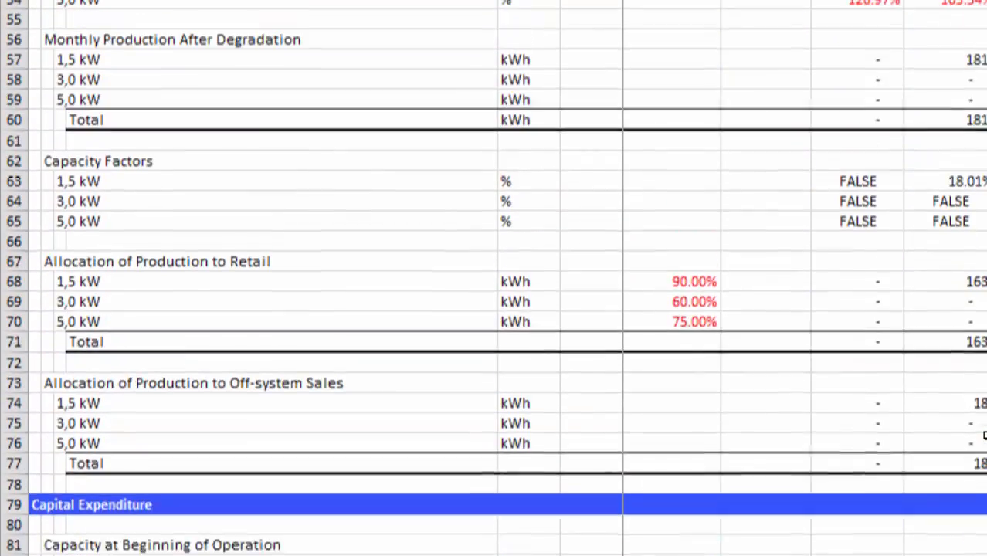
scroll(984, 435, "up", 1)
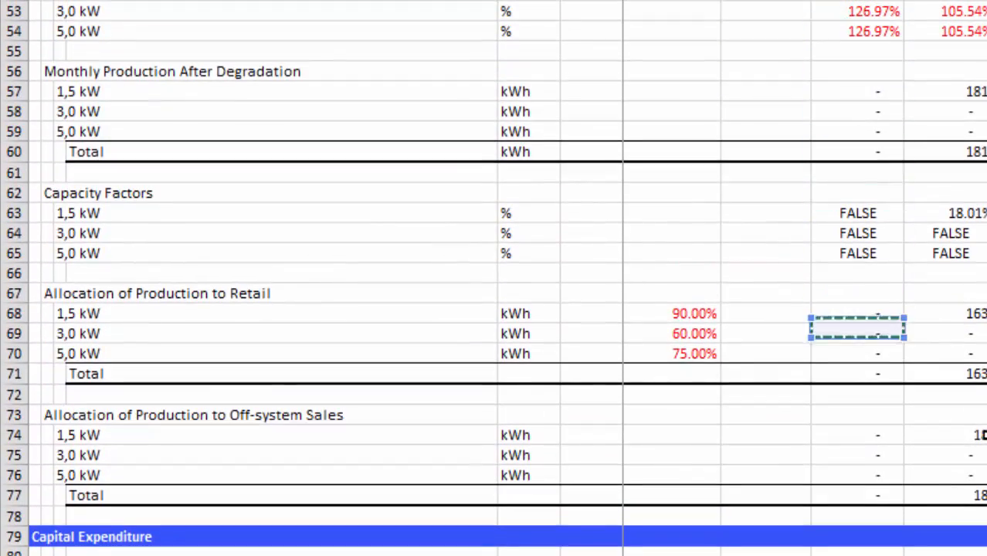
scroll(985, 435, "down", 6)
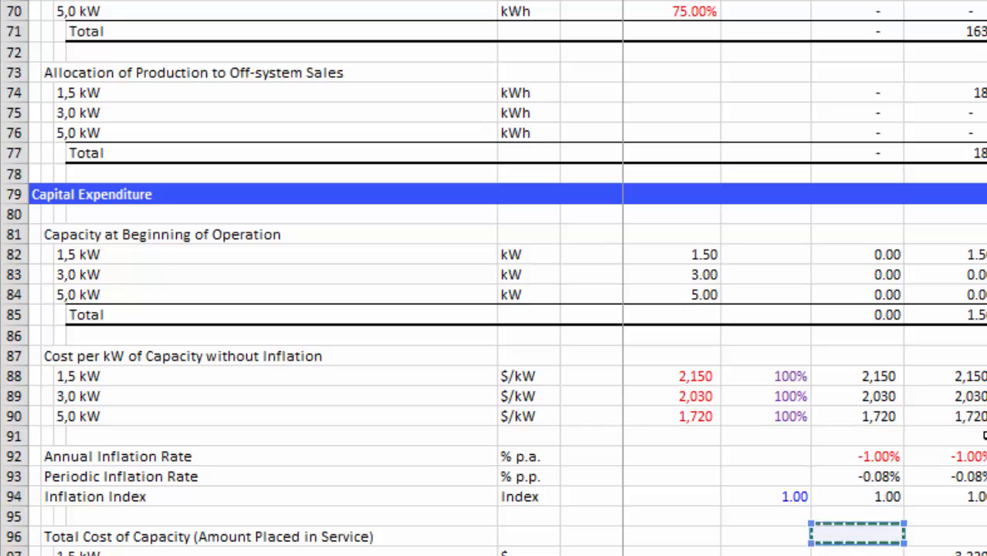
scroll(984, 435, "down", 1)
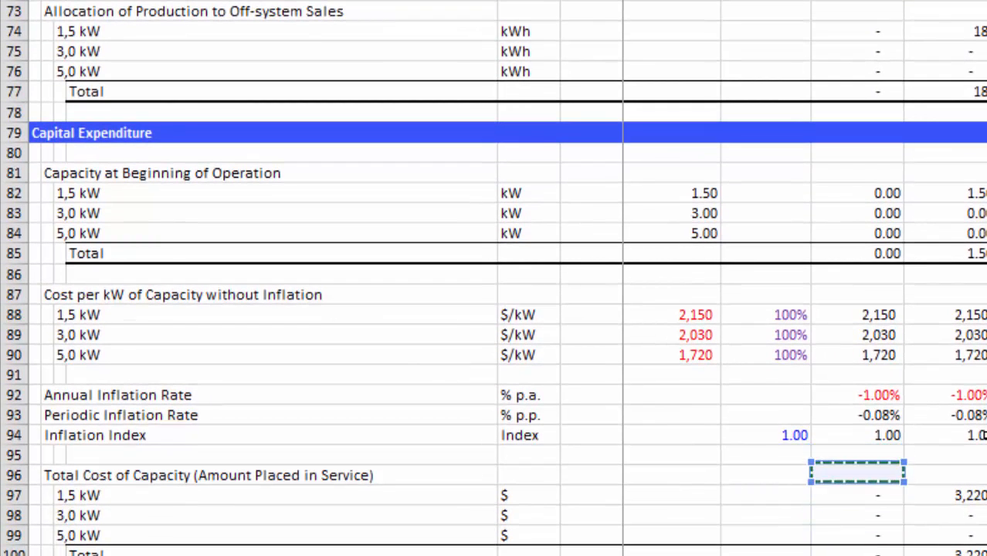
scroll(985, 435, "down", 3)
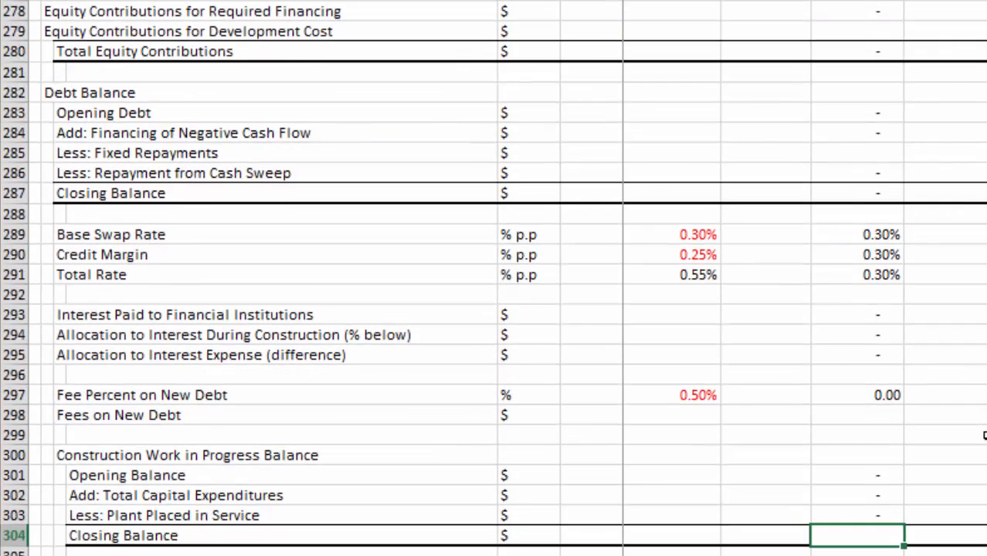
- Enter =I301+I302-I303 in I304 to calculate the Construction Work in Progress Closing Balance
key("Up")
key("Up")
key("Up")
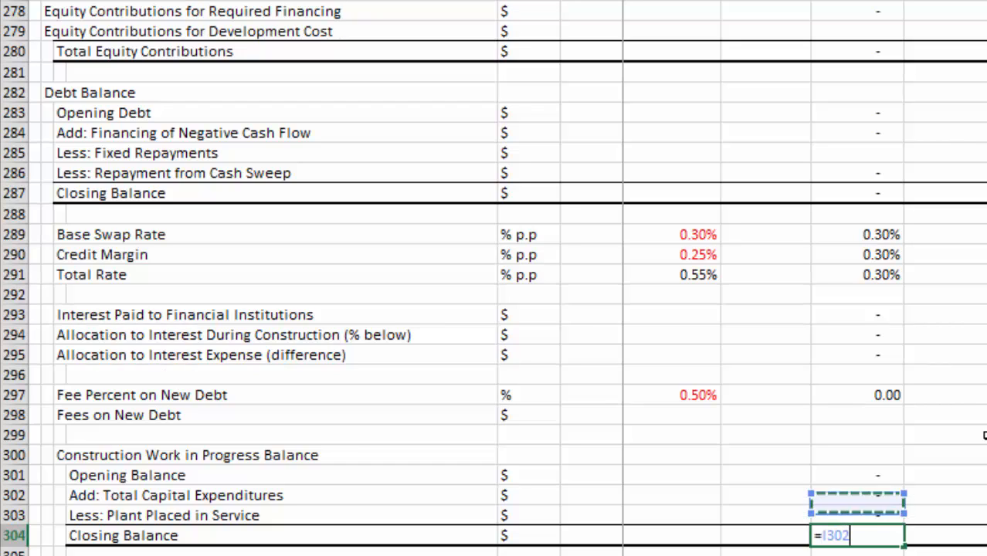
type("+")
key("Up")
key("Up")
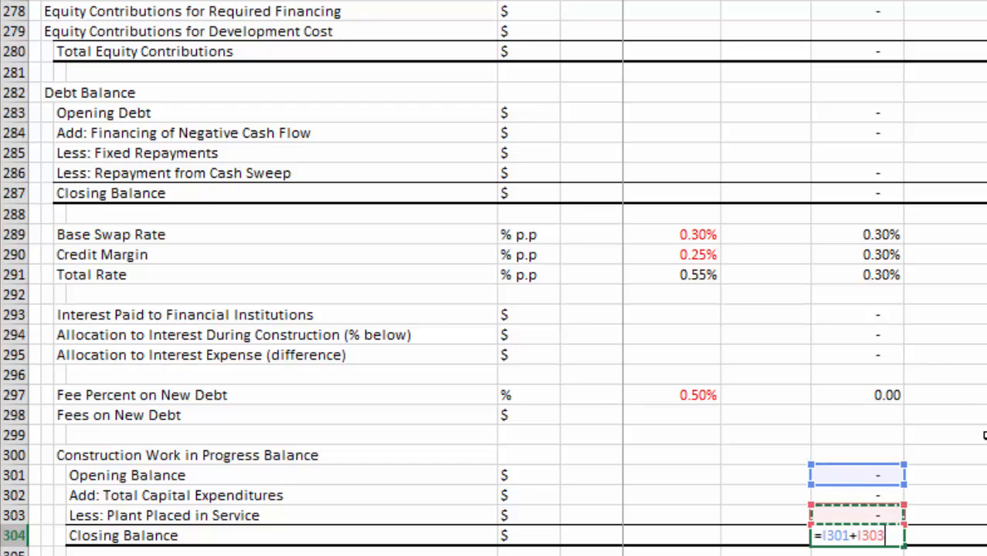
type("+")
key("Up")
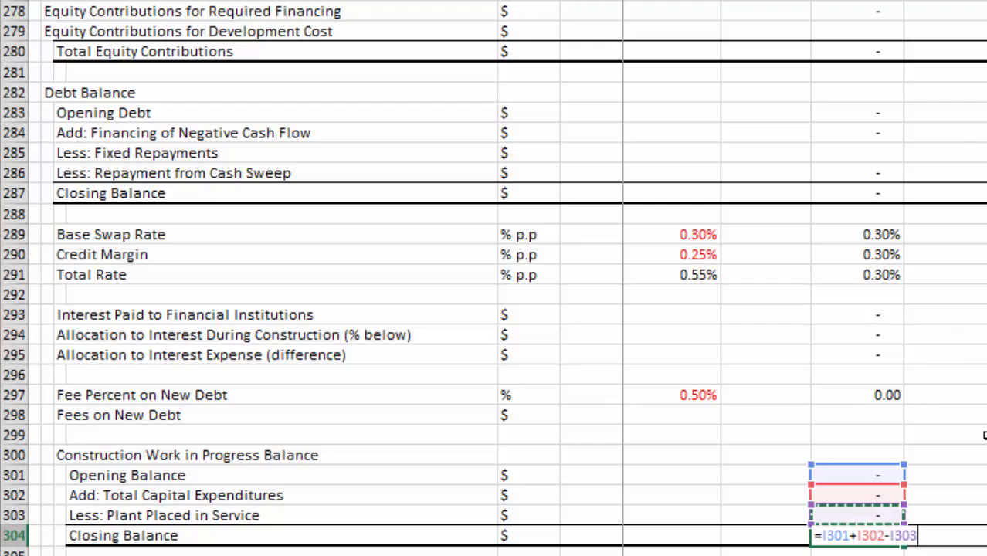
key("Return")
- Enter =I304 in I306 so Total CWIP takes the Construction Work in Progress Closing Balance
key("Down")
key("Down")
key("Down")
key("Up")
key("Up")
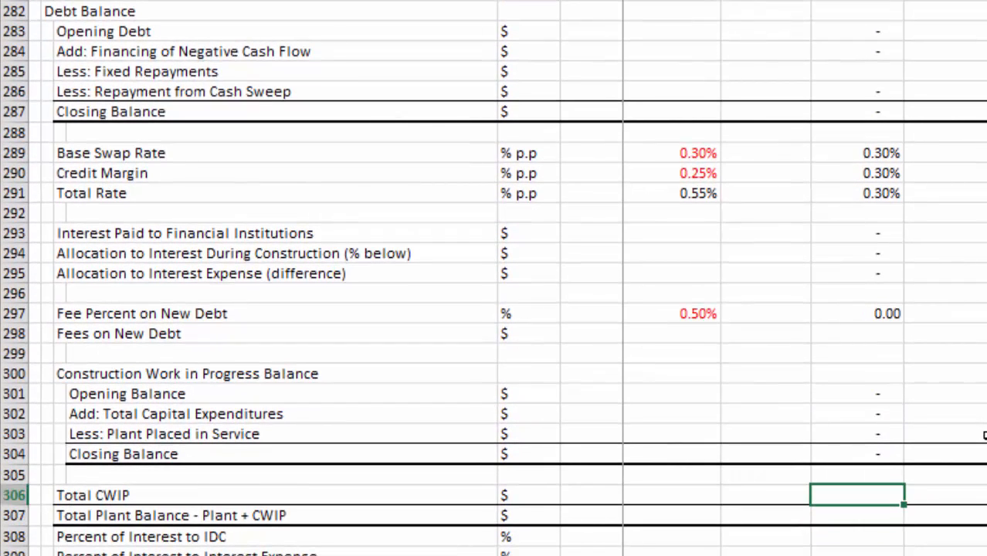
type("=")
key("Up")
key("Up")
key("Return")
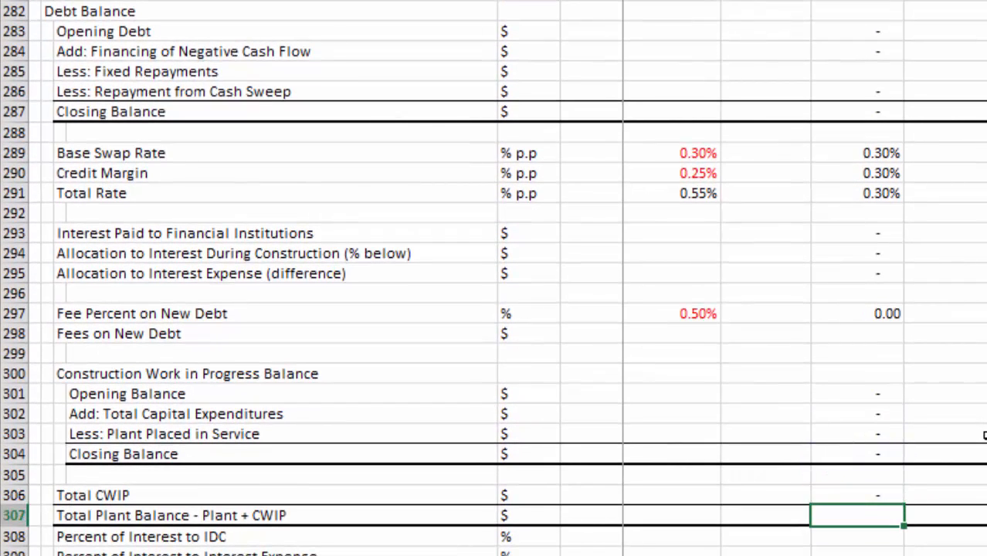
- Enter =I306+I255 in I307 so Total Plant Balance adds Total CWIP and the Closing Balance of Plant in Service
type("=")
key("Up")
type("+")
key("Up")
key("Up")
key("Up")
key("Up")
key("Up")
key("Up")
key("Up")
key("Up")
key("Up")
key("Up")
key("Up")
key("Up")
key("Up")
key("Up")
key("Up")
key("Up")
key("Up")
key("Up")
key("Up")
key("Up")
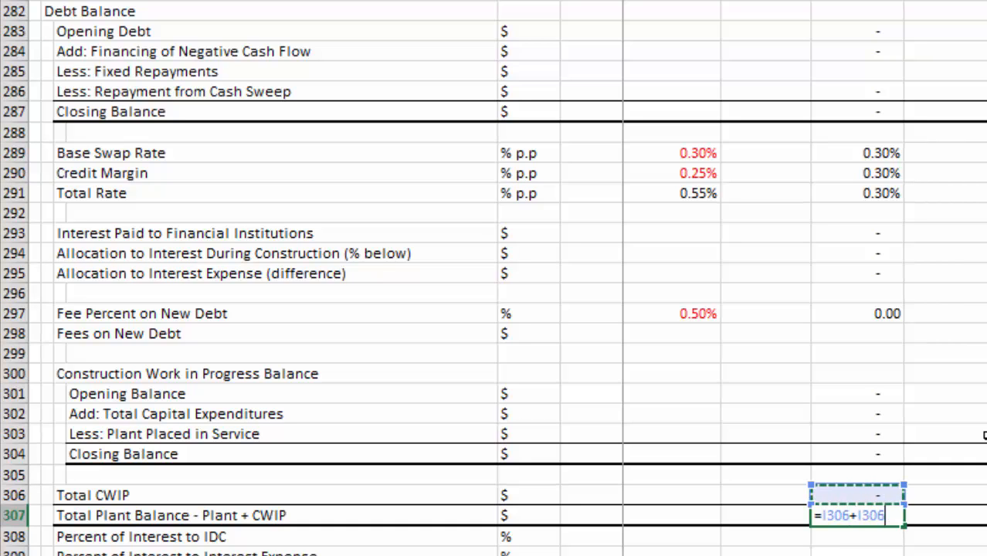
key("Up")
key("Up")
key("Up")
key("Up")
key("Up")
key("Up")
key("Up")
key("Up")
key("Up")
key("Up")
key("Up")
key("Up")
key("Up")
key("Up")
key("Up")
key("Up")
key("Up")
key("Up")
key("Up")
key("Up")
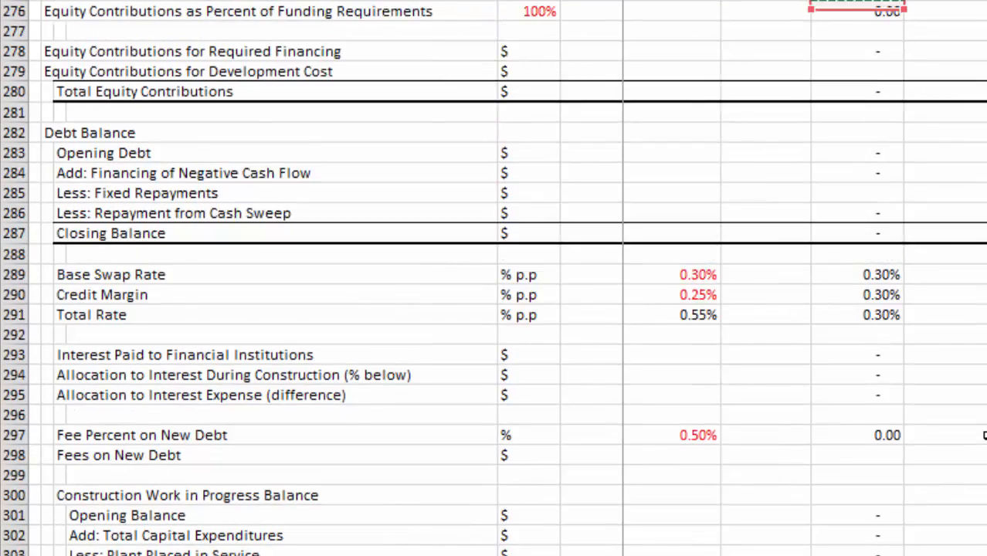
key("Up")
key("Up")
key("Up")
key("Up")
key("Up")
key("Up")
key("Up")
key("Up")
key("Up")
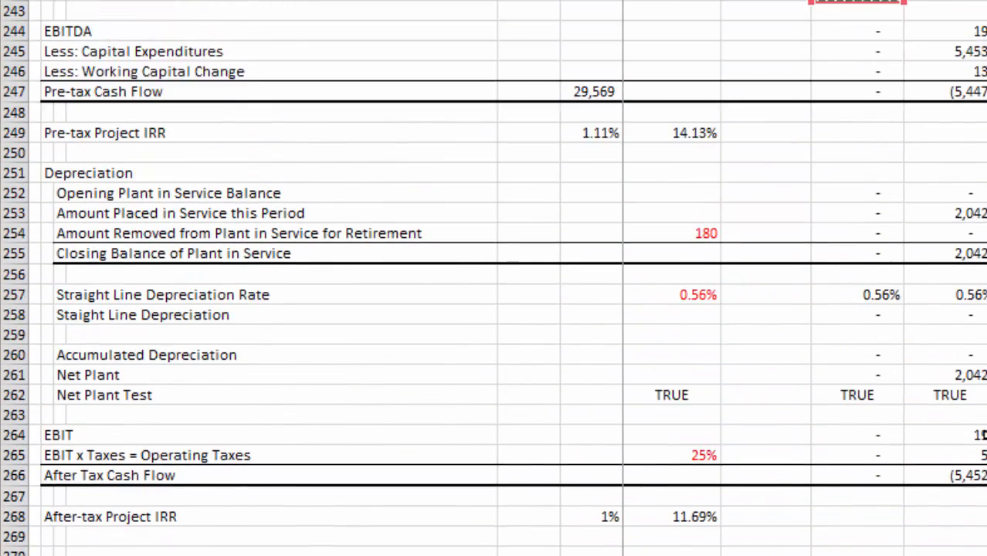
key("Down")
key("Down")
key("Down")
key("Down")
key("Down")
key("Down")
key("Down")
key("Down")
key("Down")
key("Down")
key("Down")
key("Down")
key("Down")
key("Down")
key("Down")
key("Down")
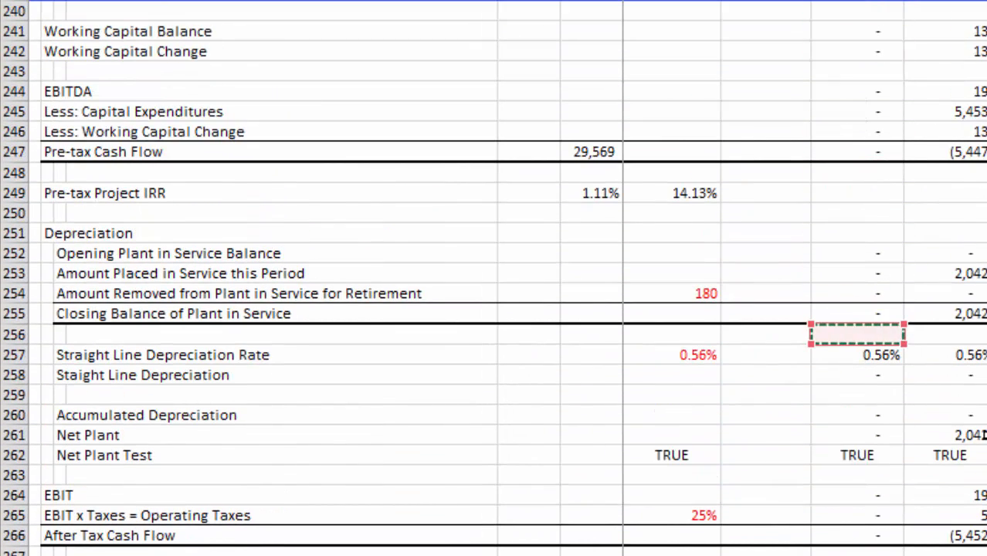
key("Up")
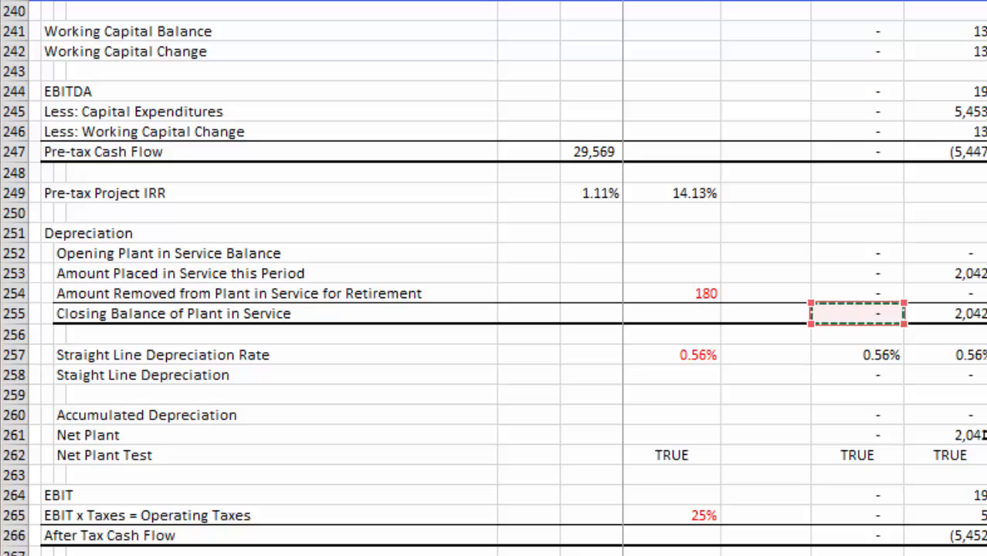
key("Return")
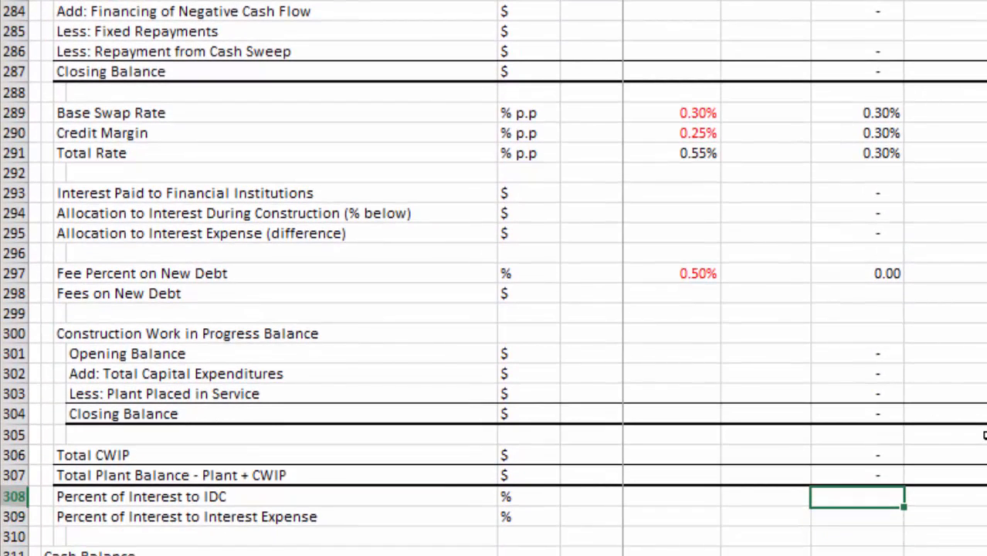
- Enter =I306/I307 in I308 to calculate the Percent of Interest to IDC
type("=")
key("Up")
key("Up")
key("Up")
key("Up")
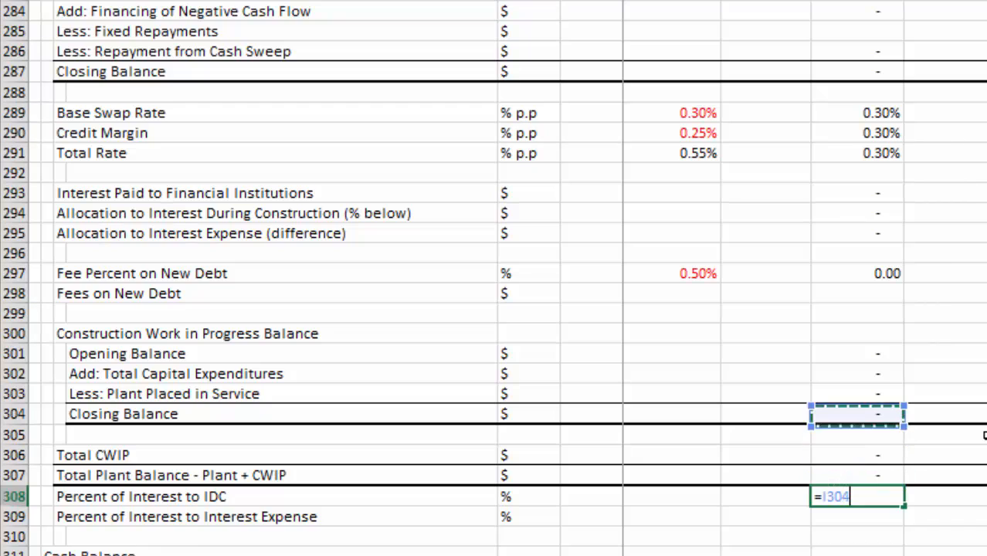
key("Down")
key("Down")
type("/")
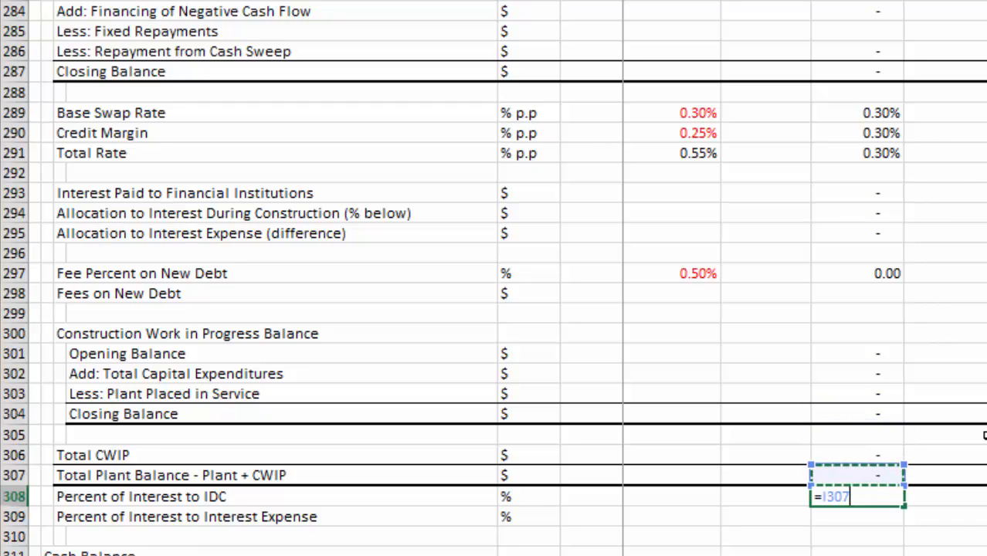
key("Up")
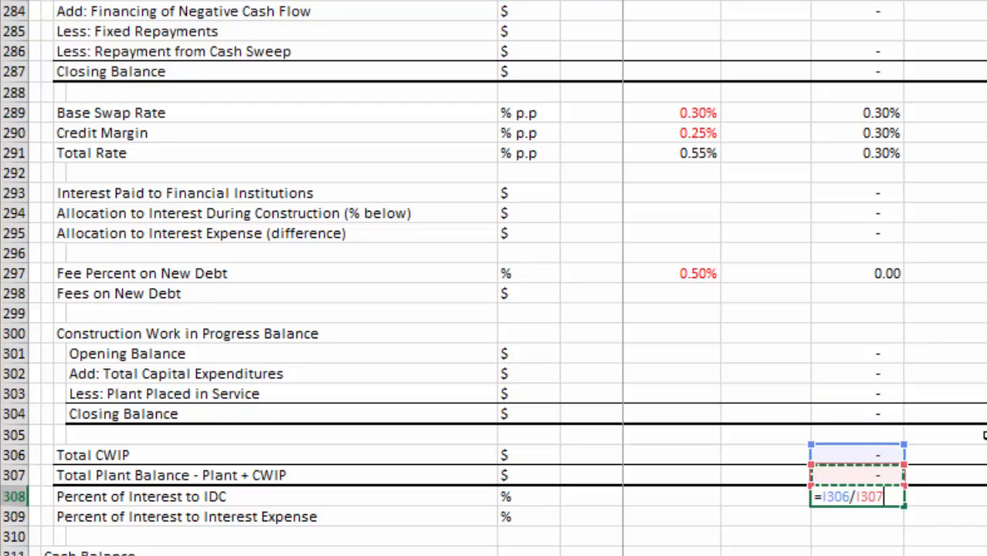
key("Return")
- Wrap the Percent of Interest to IDC formula in a zero-balance check, making it =IF(I307,I306/I307)
key("Up")
key("F2")
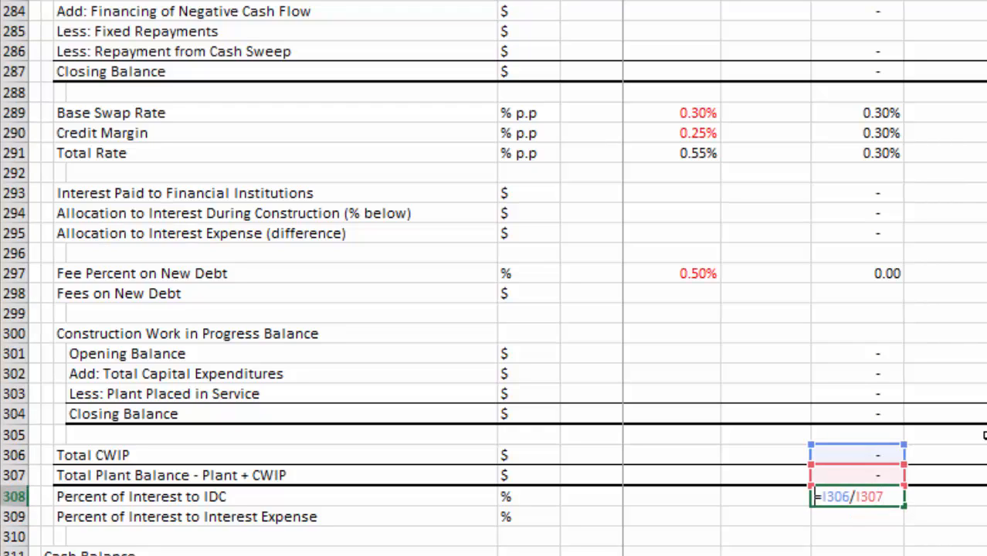
type("of")
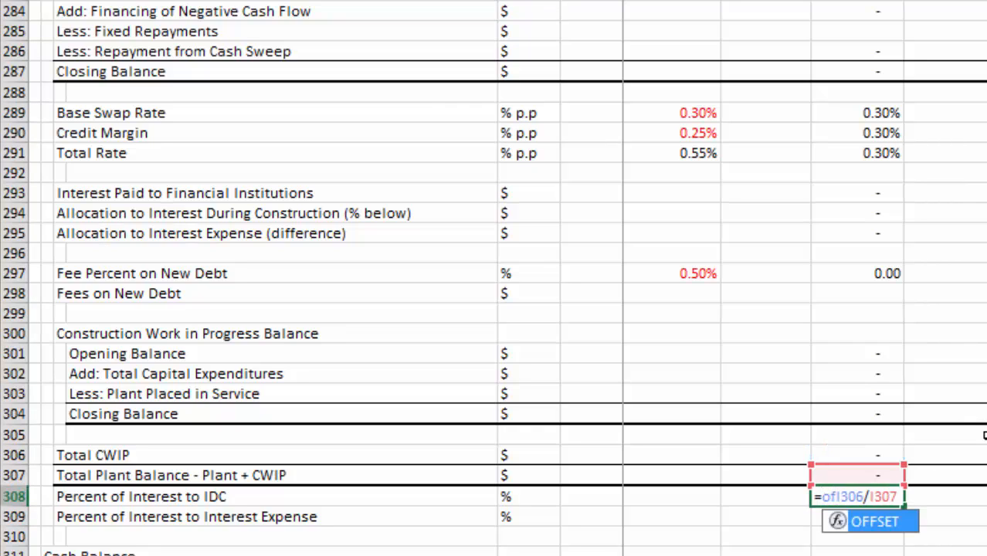
key("BackSpace")
key("BackSpace")
type("if(")
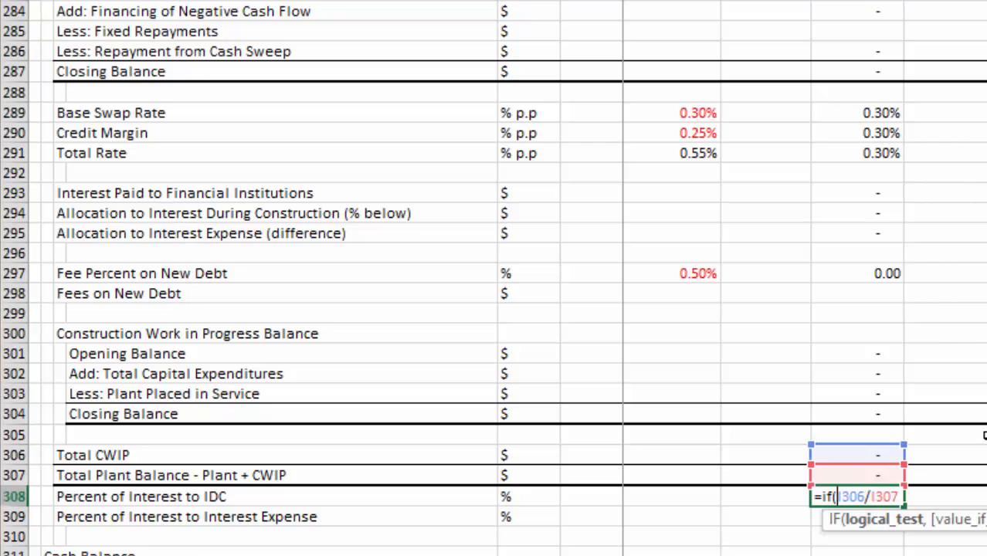
type("i30")
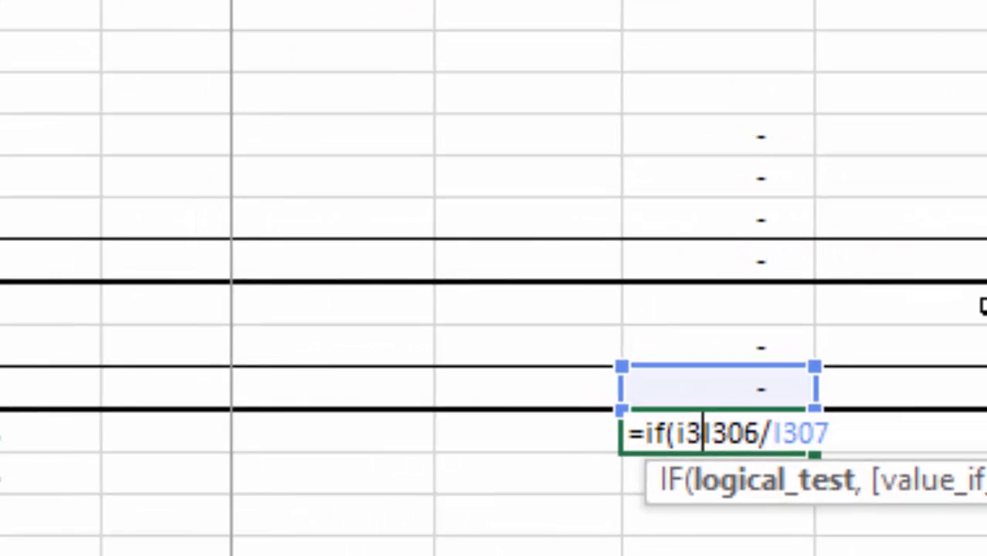
type("7,")
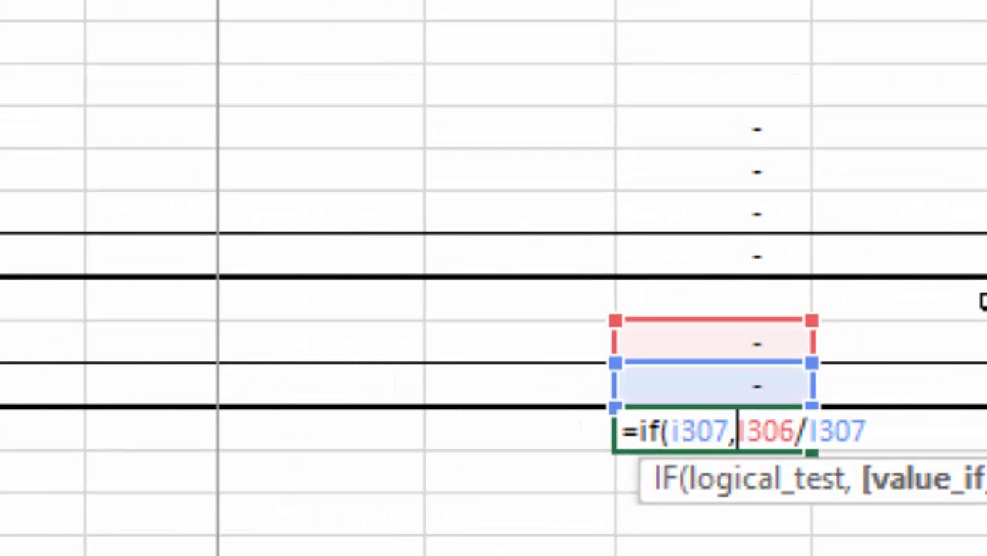
key("Return")
key("Return")
- Multiply the IF formula in I308 by 1 and format the cell as a percentage with two decimals
key("Up")
key("Up")
key("F2")
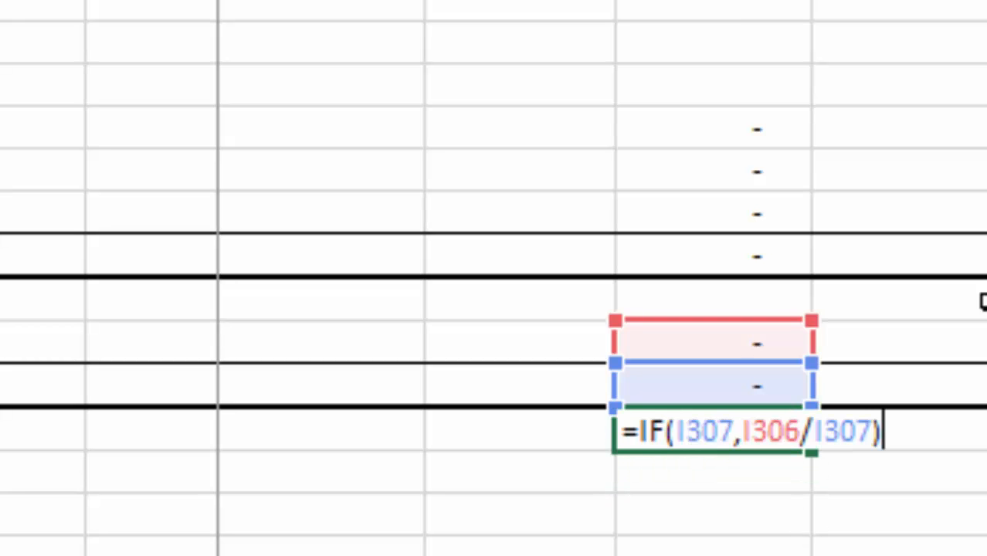
key("BackSpace")
type("*1")
key("Return")
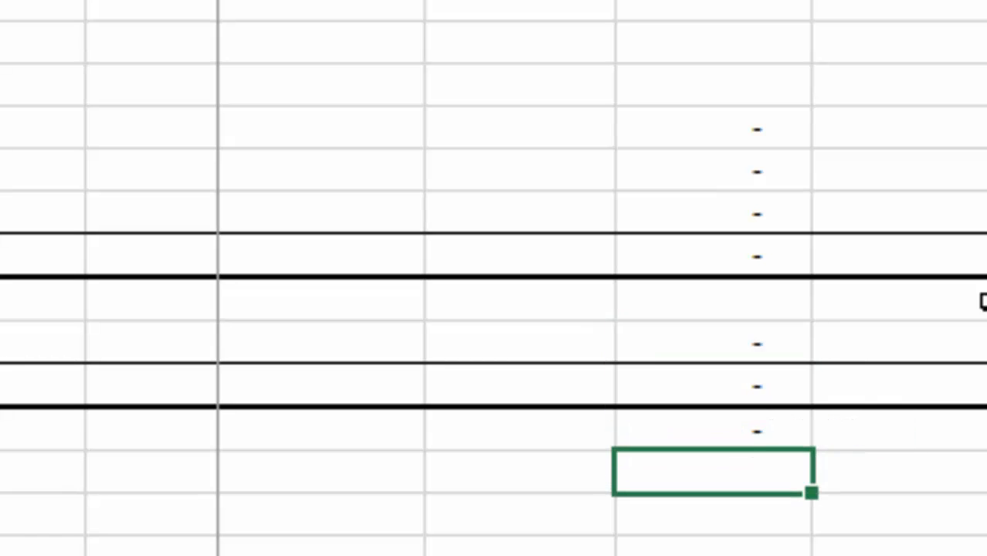
key("Up")
key("ctrl+shift+5")
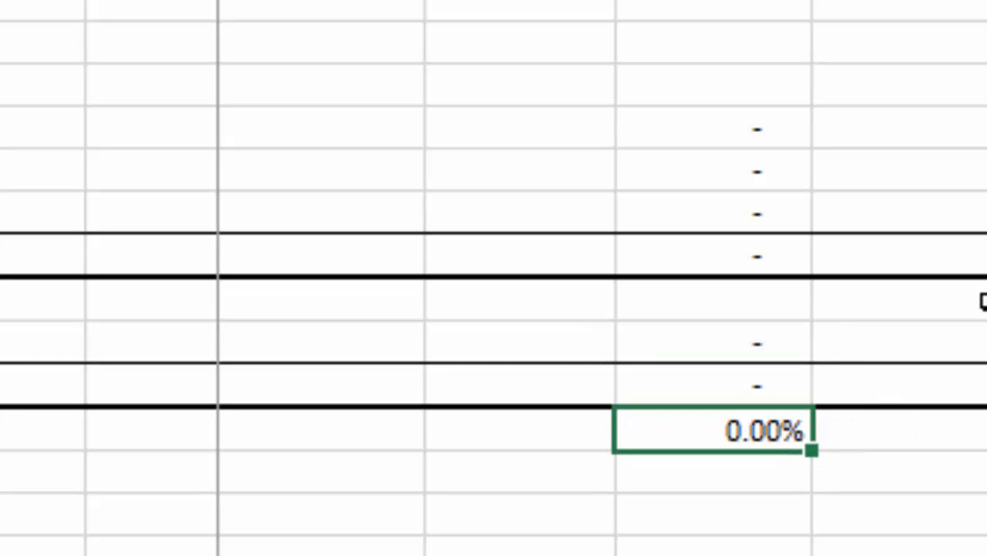
- Enter =1-I308 in I309 to calculate the Percent of Interest to Interest Expense
key("Down")
type("=")
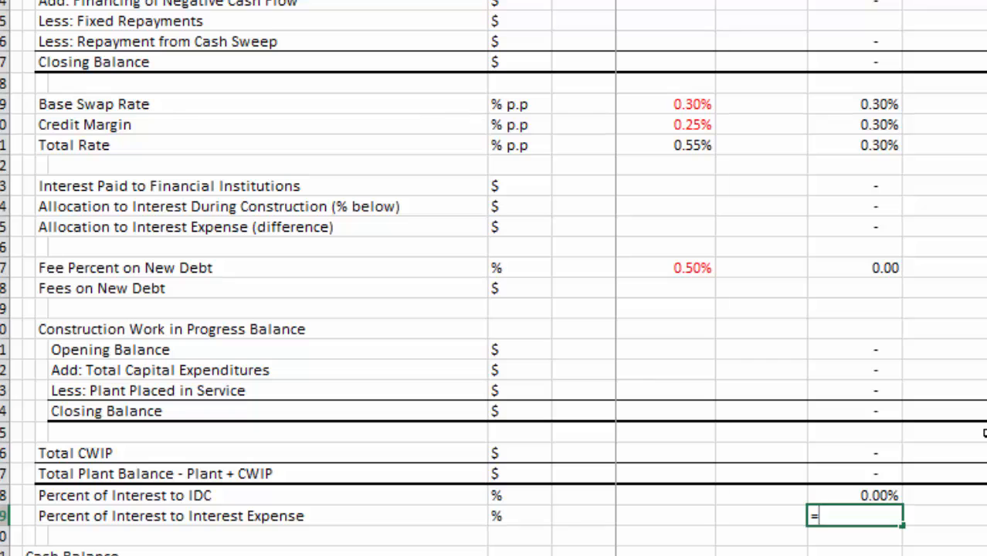
key("Up")
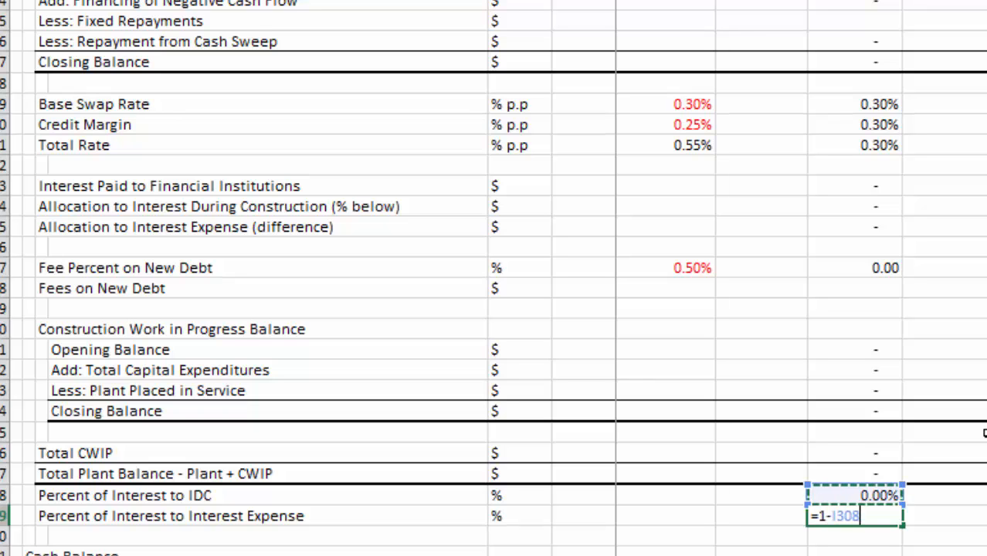
key("Return")
key("Down")
key("Down")
key("Down")
key("Down")
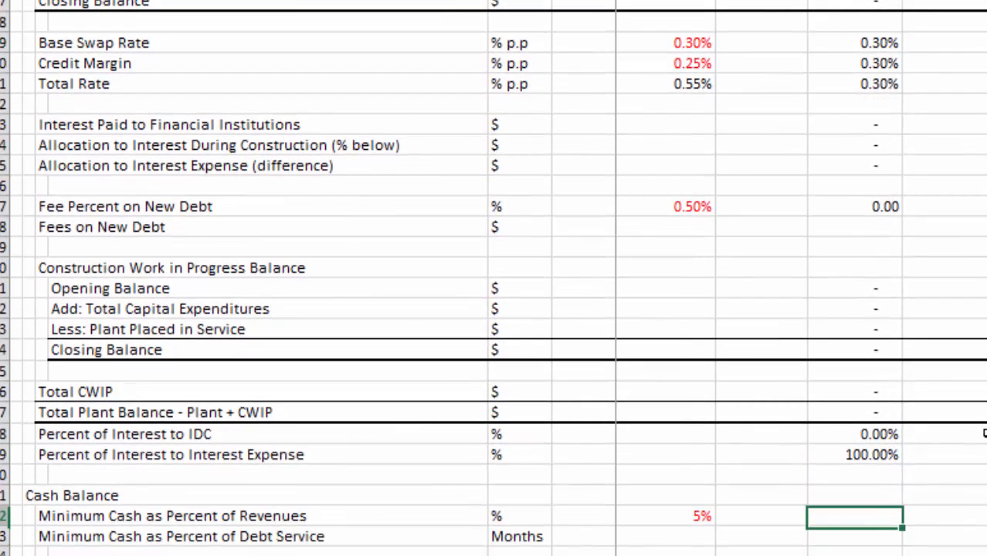
key("Up")
key("Up")
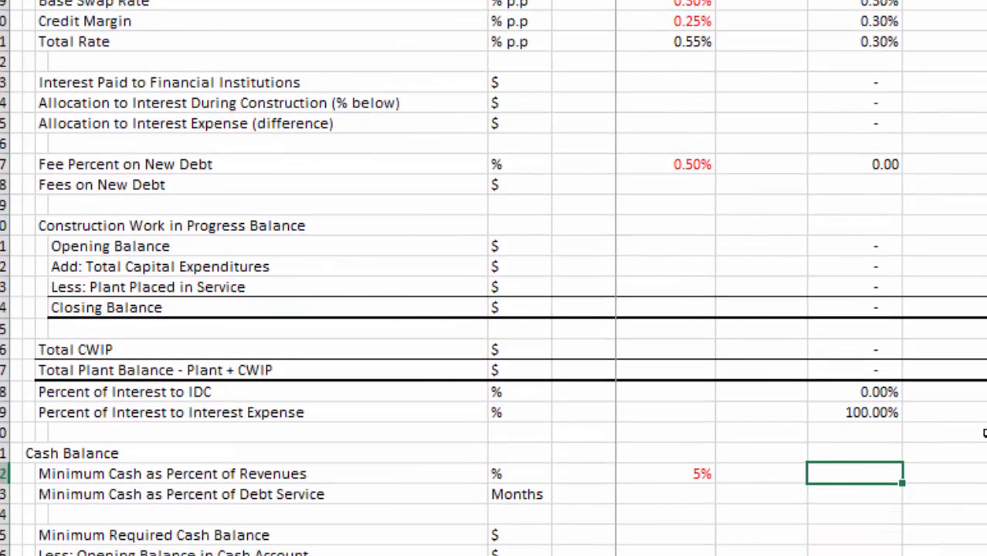
type("=")
key("Left")
key("Left")
key("F4")
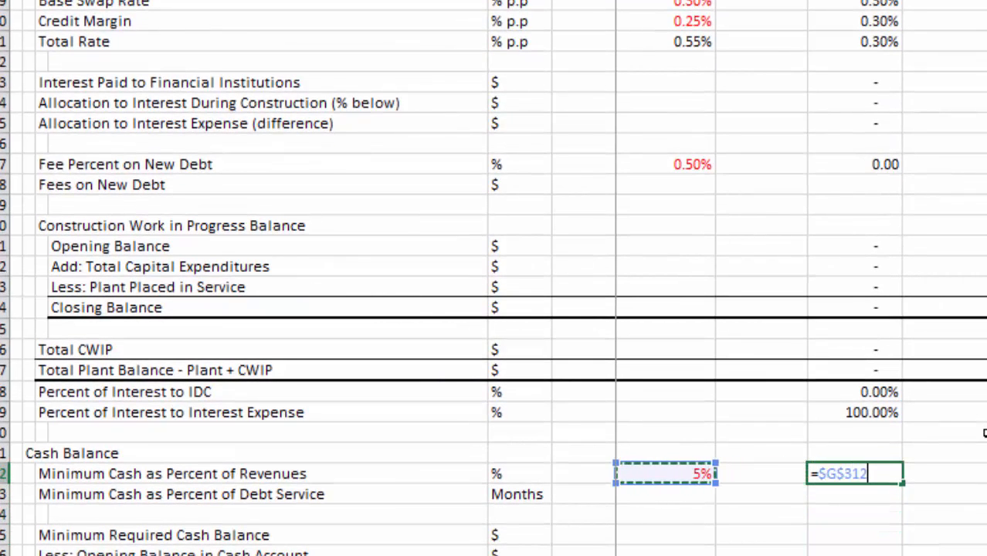
type("*")
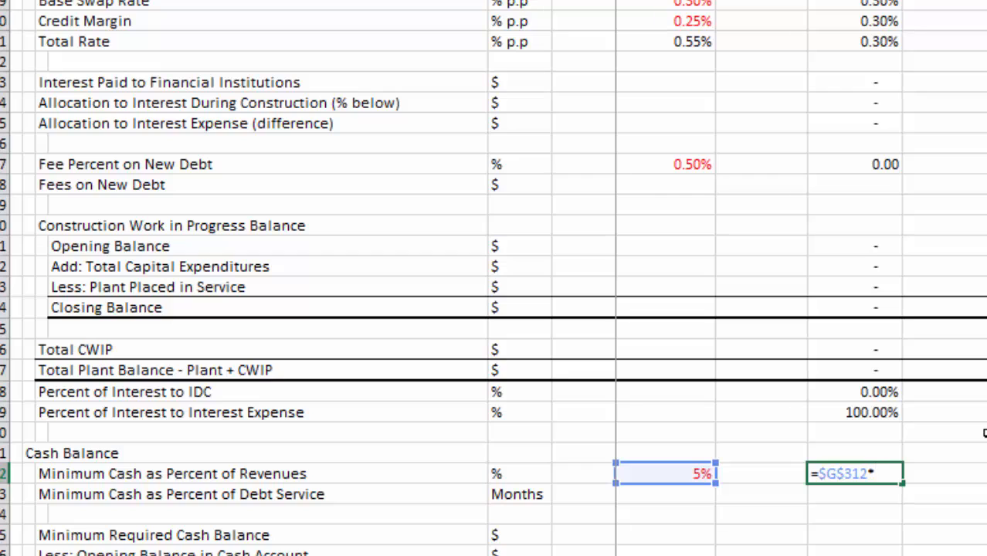
key("Escape")
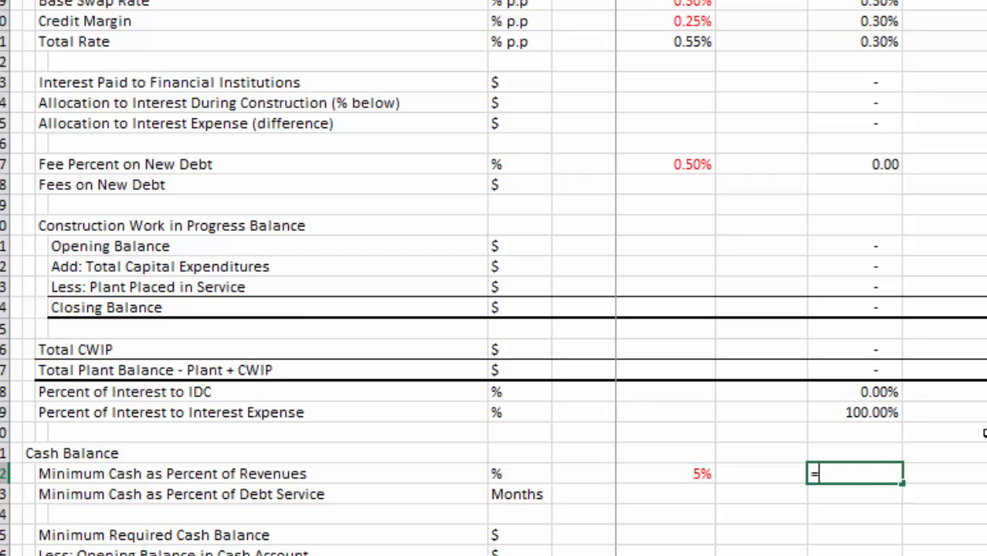
- Enter =$G$312 in I312 to carry the Minimum Cash as Percent of Revenues assumption into the first period
type("=")
key("Left")
key("Left")
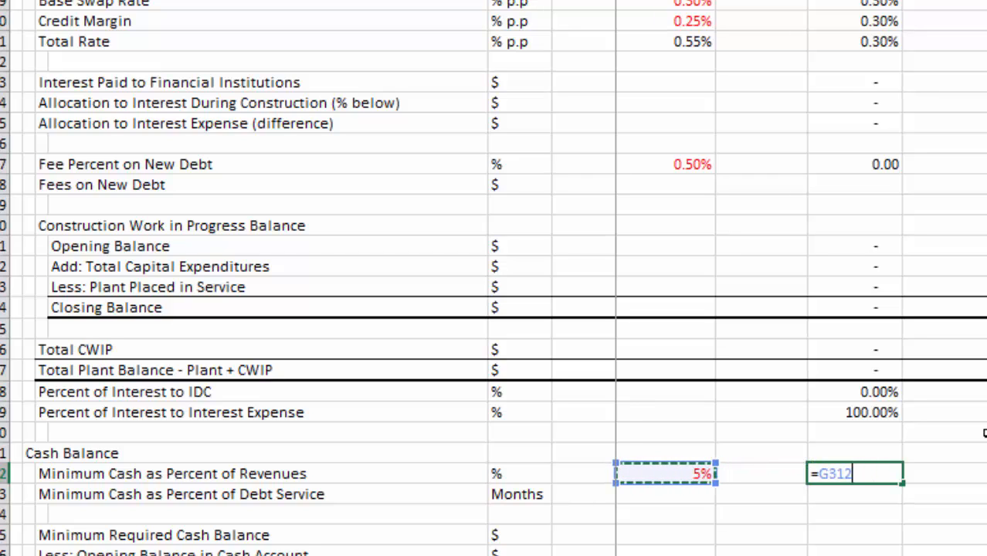
key("F4")
key("Return")
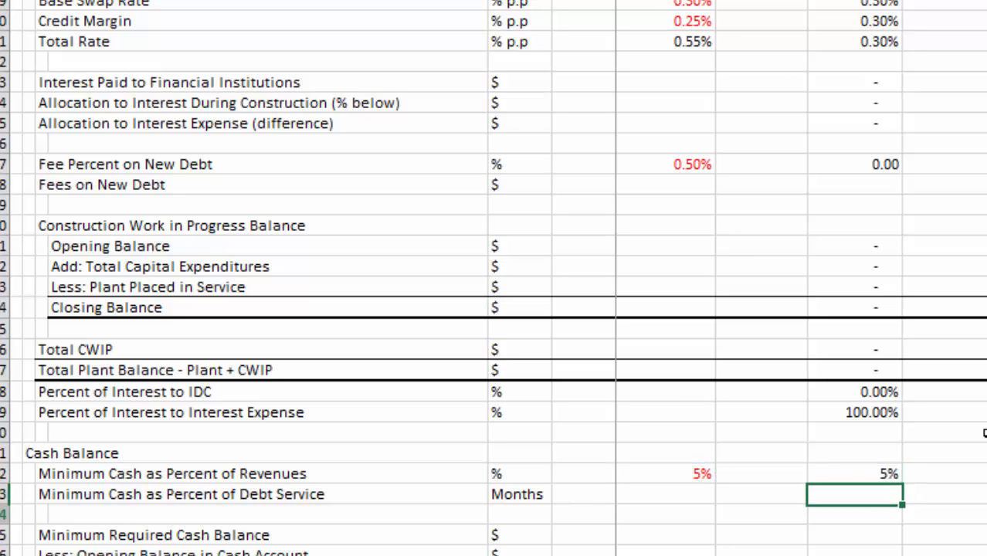
- Calculate the Minimum Required Cash Balance in I315 by multiplying I312 by the period's Net Revenues Recorded
key("Down")
key("Down")
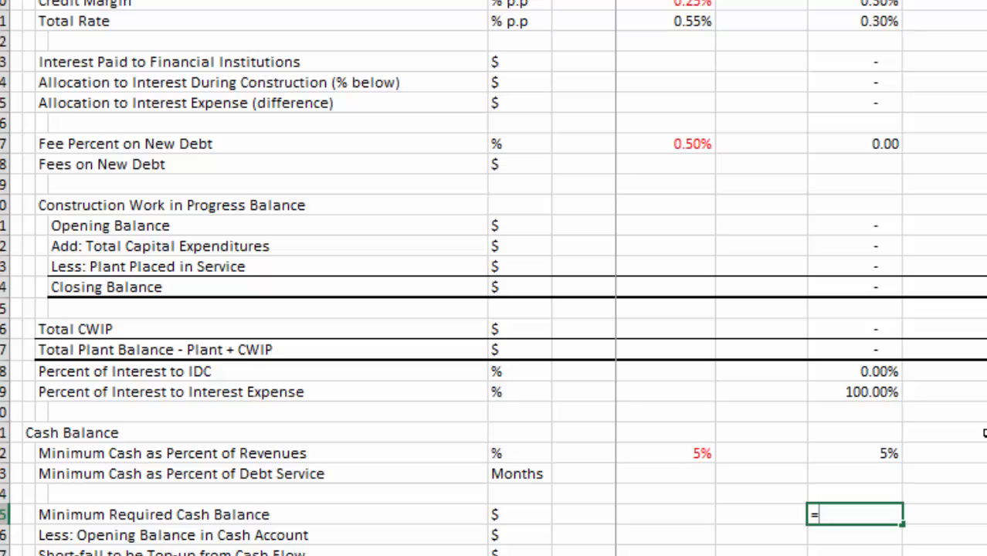
key("Up")
key("Up")
key("Up")
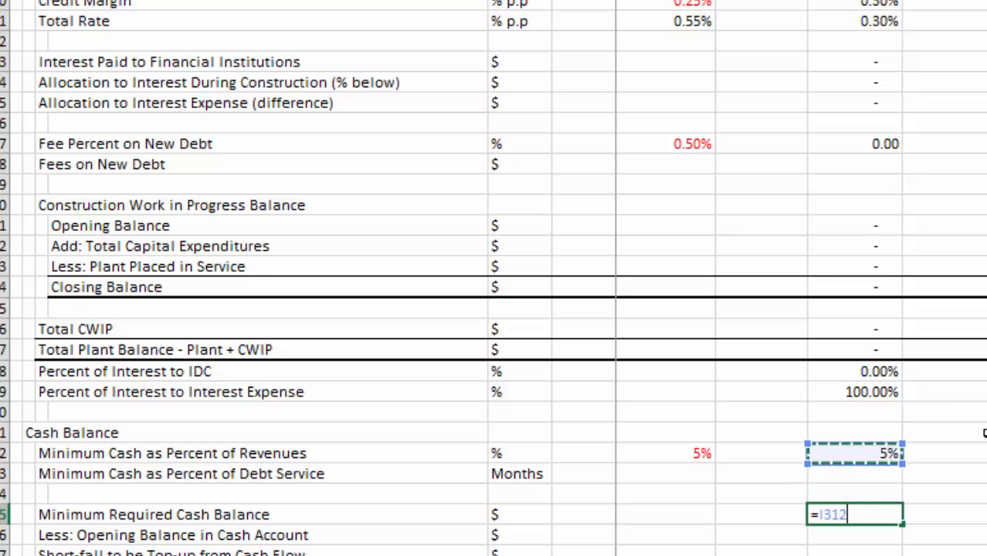
type("*")
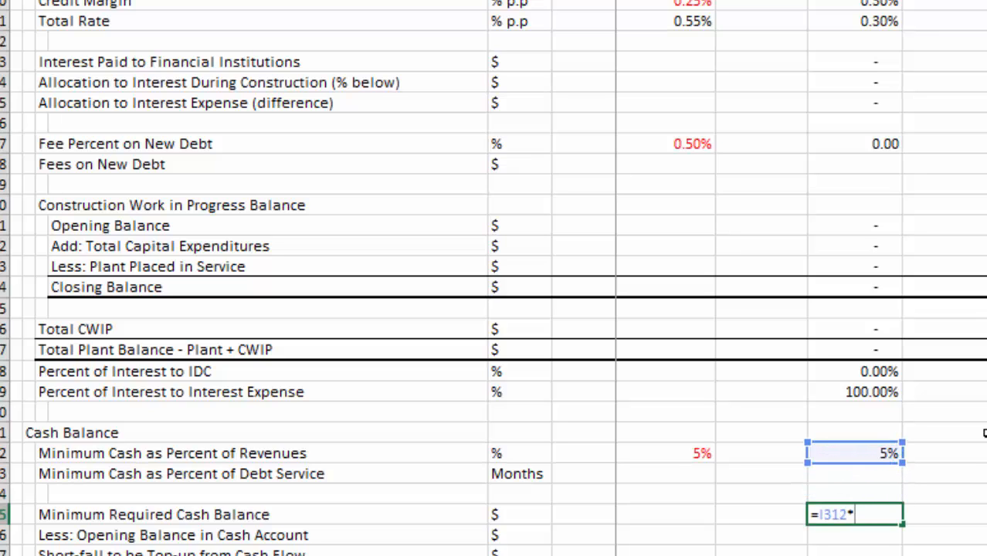
key("Page_Up")
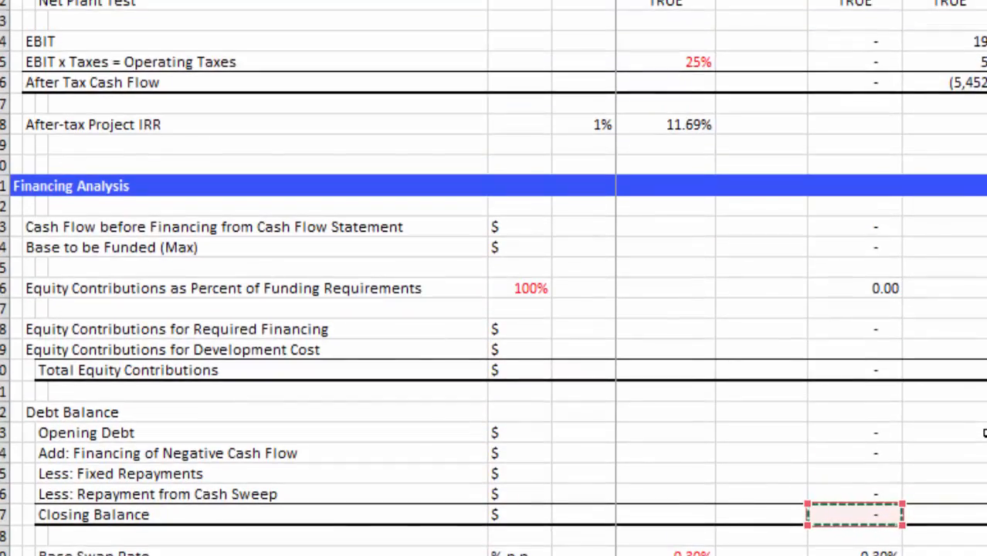
key("Page_Up")
key("Page_Up")
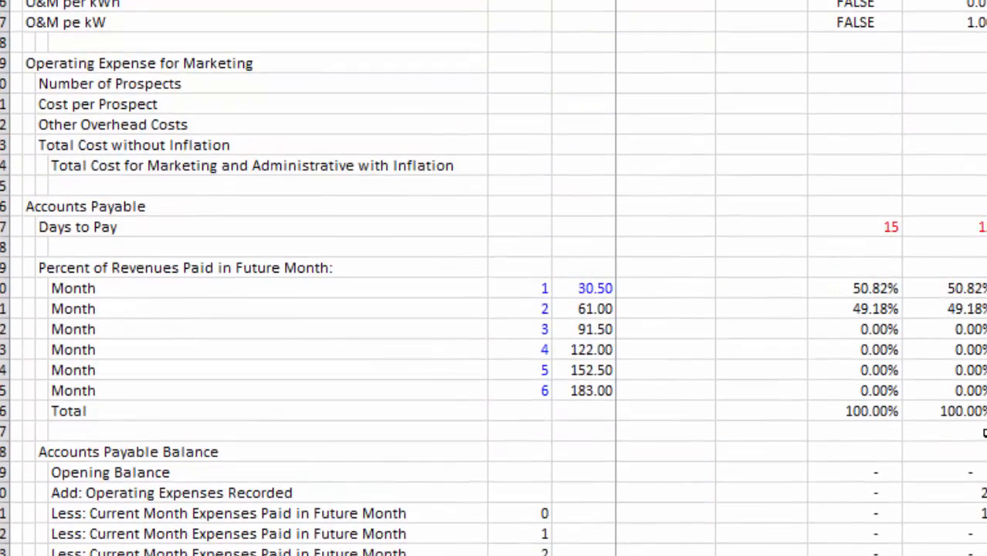
key("Page_Up")
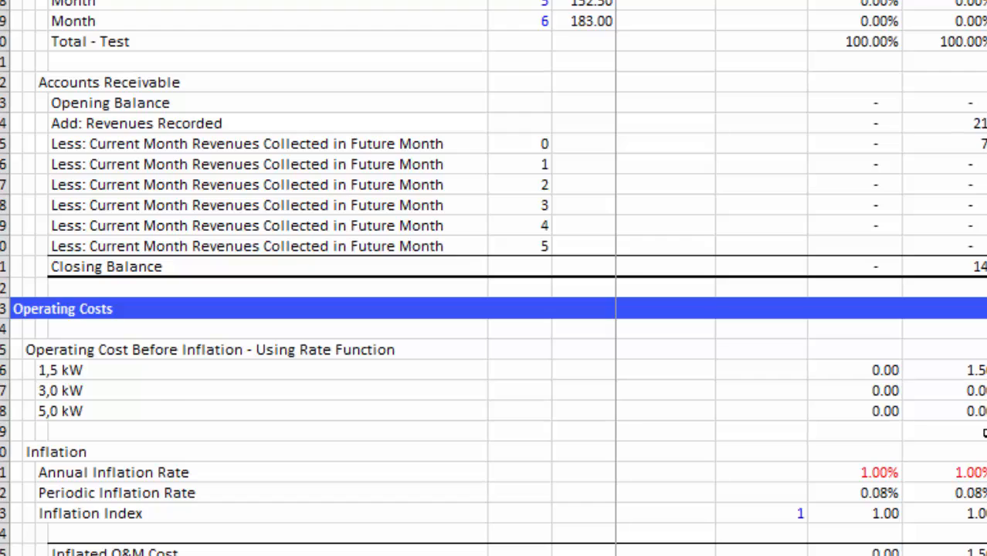
key("Page_Up")
key("Down")
key("Down")
key("Down")
key("Down")
key("Down")
key("Down")
key("Down")
key("Down")
key("Down")
key("Down")
key("Down")
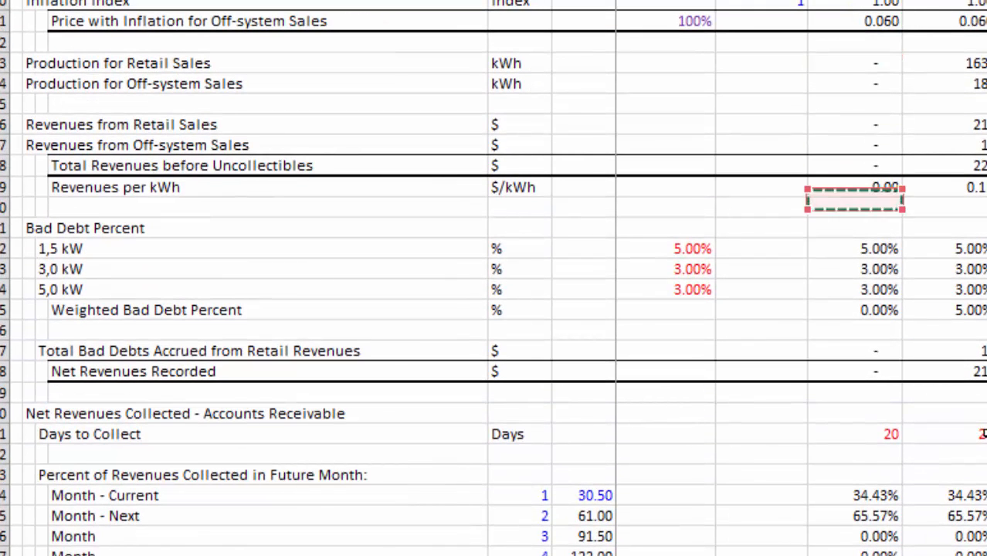
key("Down")
key("Down")
key("Down")
key("Down")
key("Down")
key("Down")
key("Down")
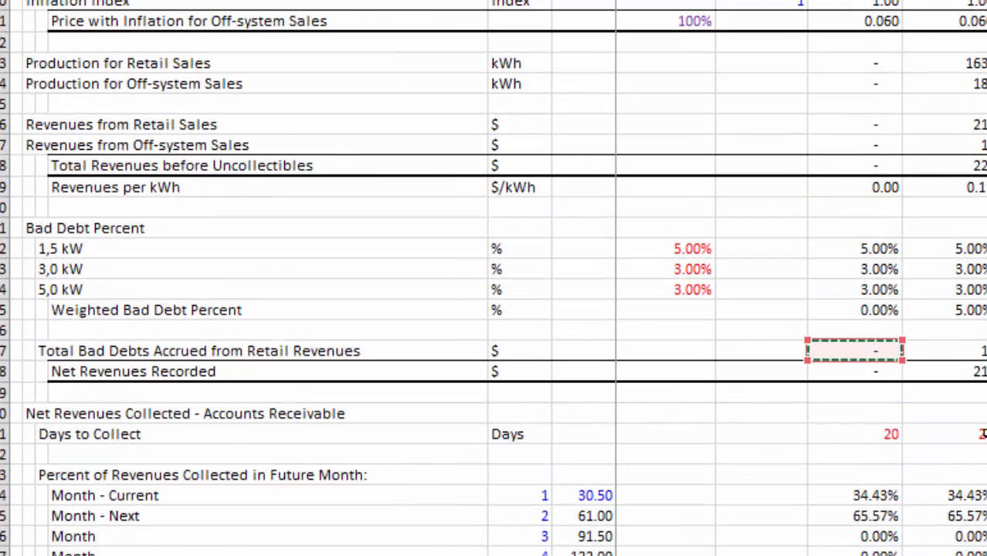
key("Down")
key("Return")
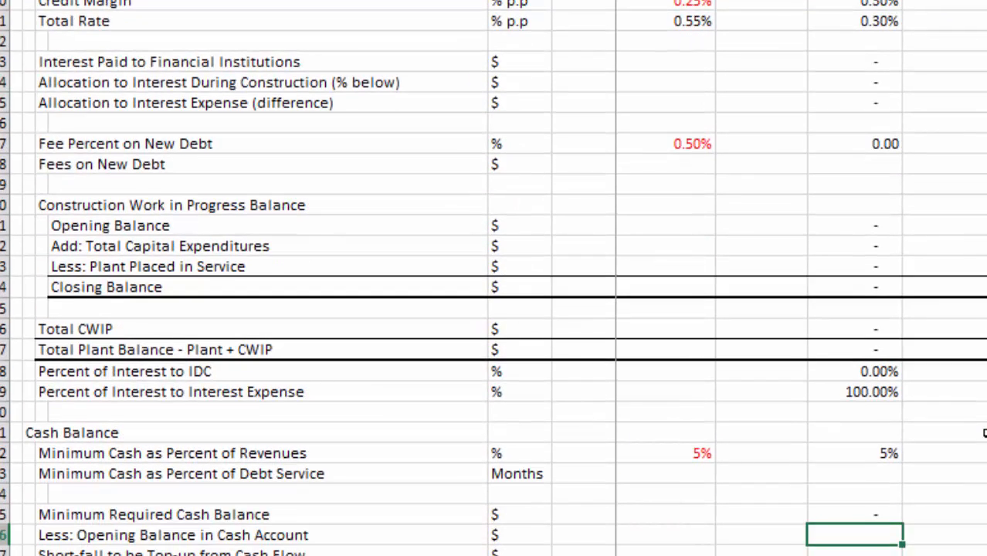
- Enter =I319 in I316 to link the Opening Balance in Cash Account to the same period's Opening Cash Balance
key("Down")
key("Down")
key("Up")
key("Up")
key("Down")
key("Up")
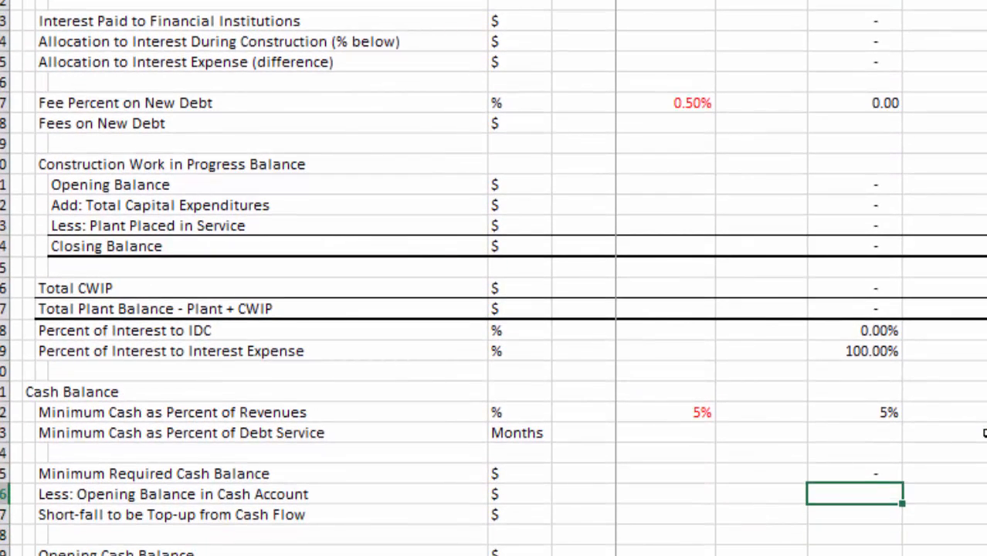
key("Up")
key("Up")
key("Down")
key("Down")
type("=")
key("Down")
key("Down")
key("Down")
key("Down")
key("Down")
key("Down")
key("Up")
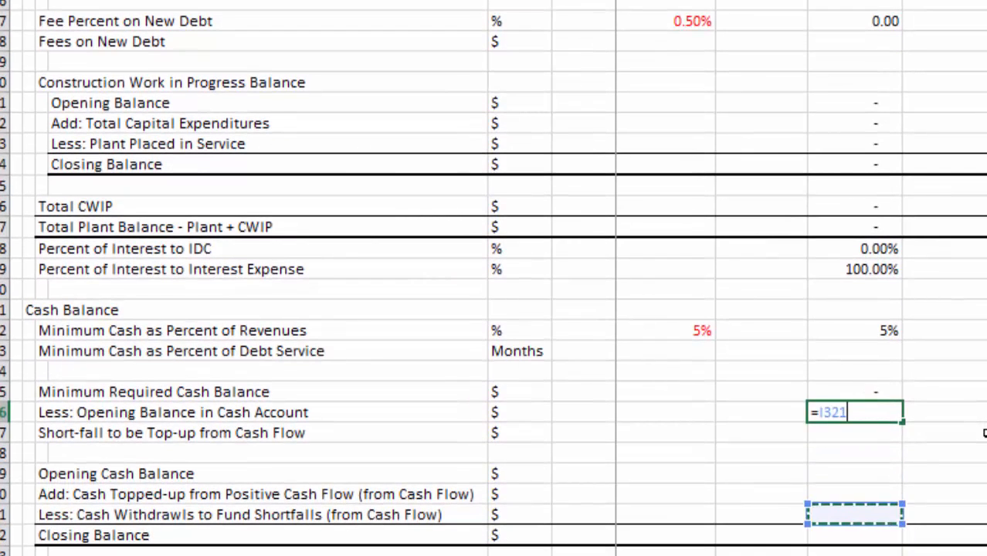
key("Up")
key("Up")
key("Return")
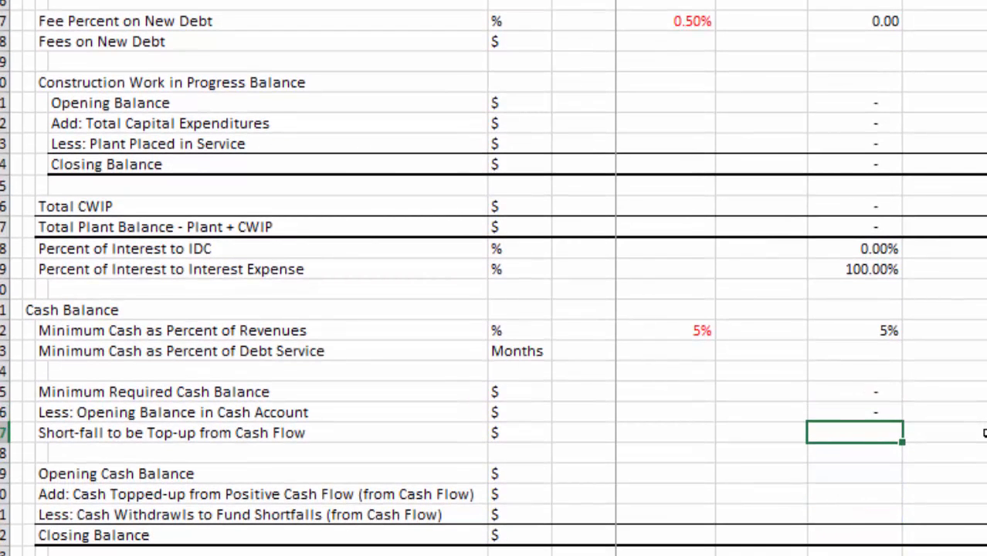
- Re-enter the Opening Balance in Cash Account formula in I316 as =H319
key("Up")
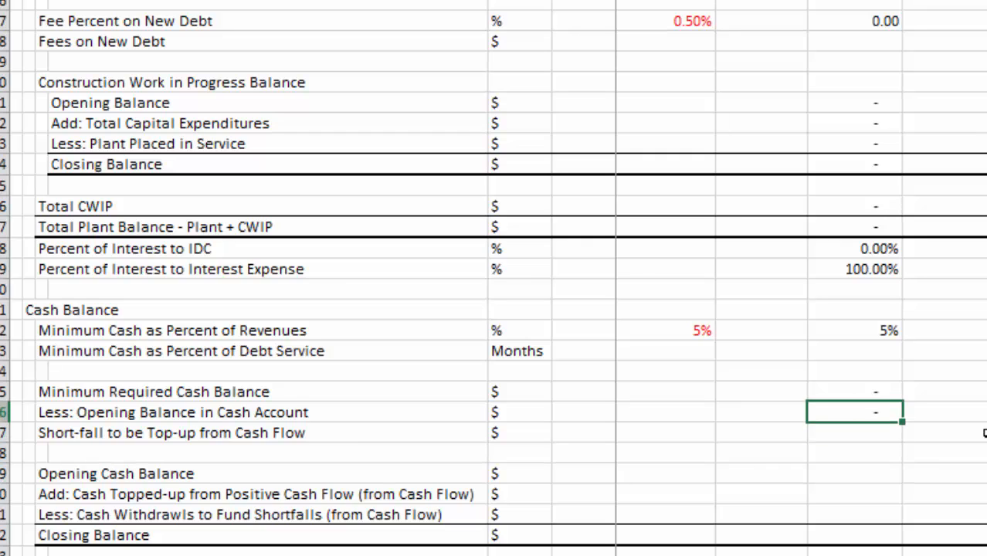
type("=")
key("Down")
key("Down")
key("Down")
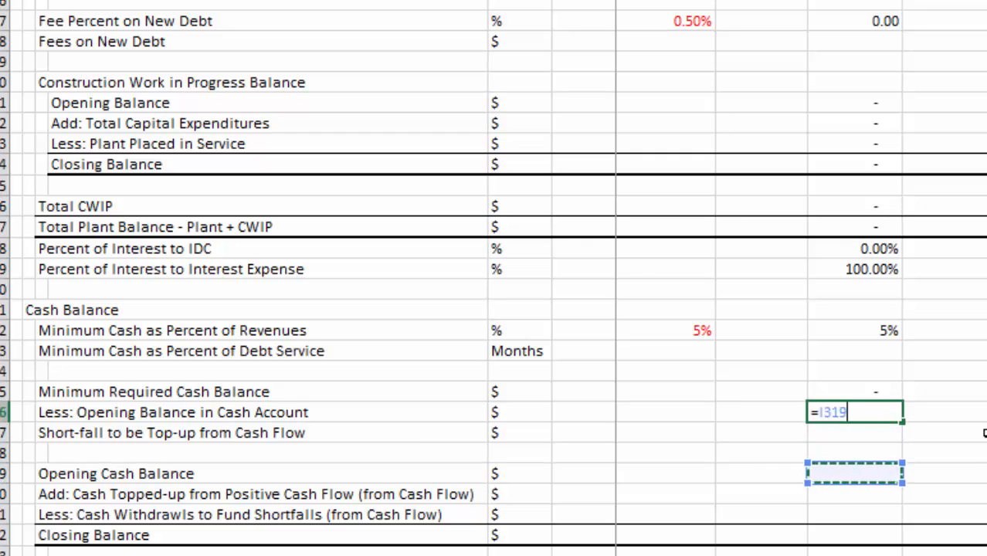
key("Left")
key("Return")
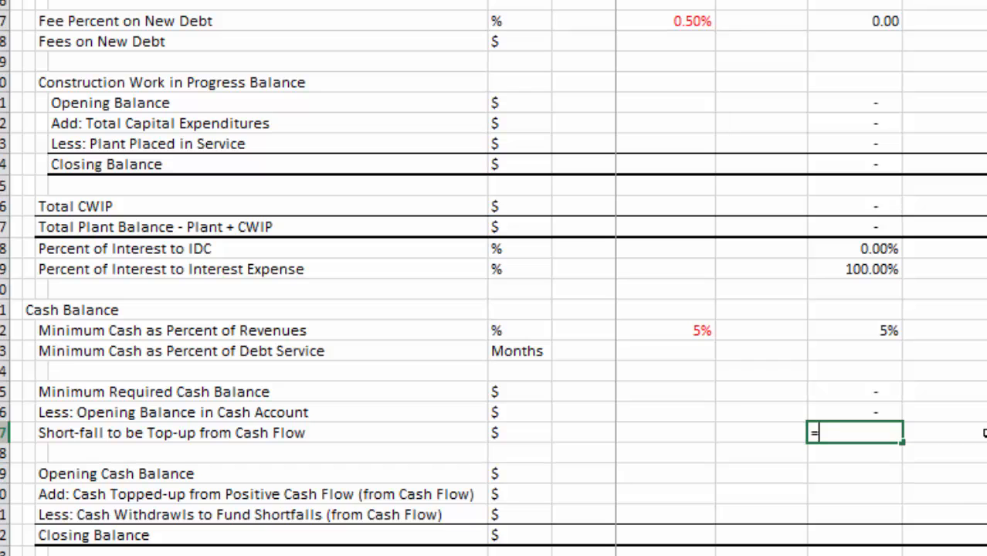
- Enter =I315-I316 in I317 to calculate the Short-fall to be Top-up from Cash Flow
type("=")
key("Up")
key("Up")
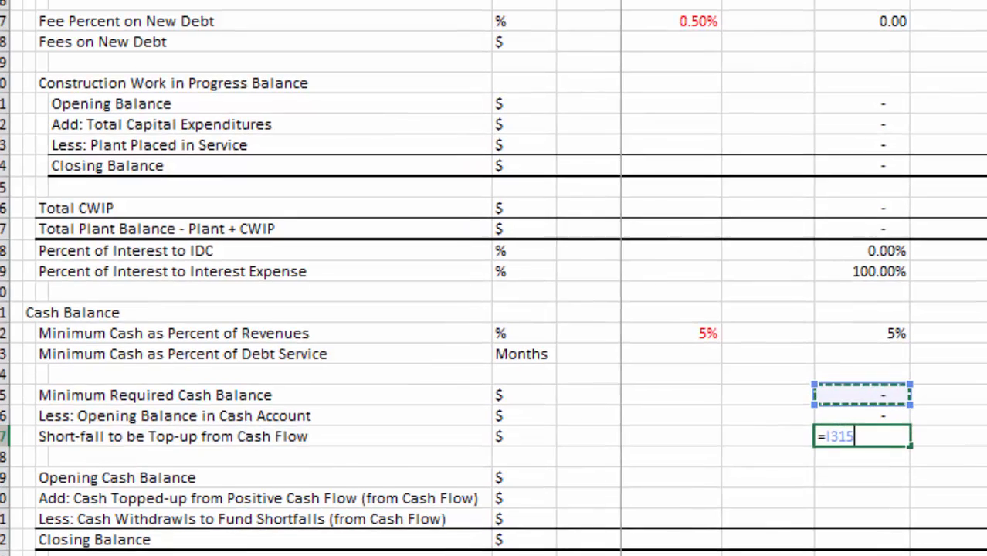
type("-")
key("Down")
key("Return")
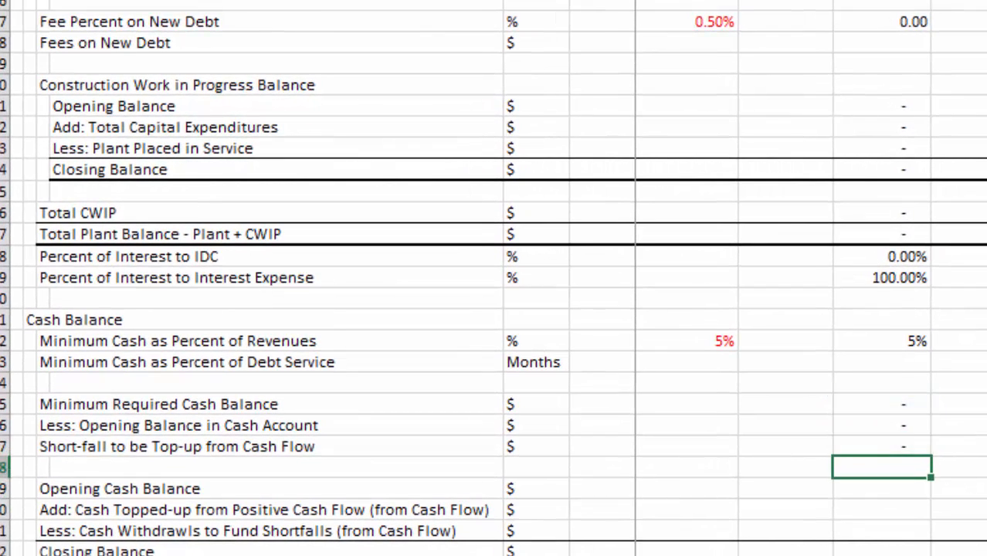
- Enter =H322 in I319 so the Opening Cash Balance picks up the prior period's Closing Balance
key("Down")
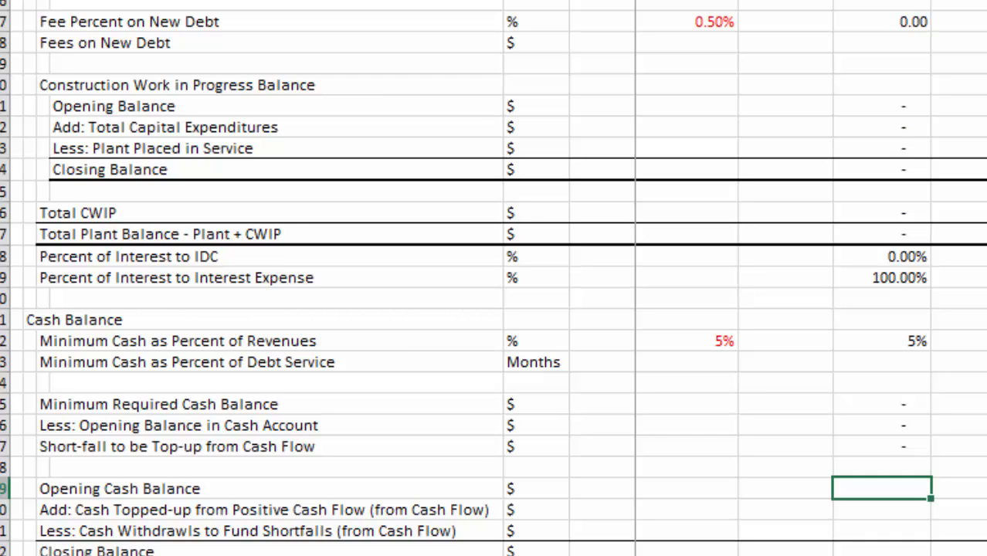
key("Down")
key("Down")
key("Down")
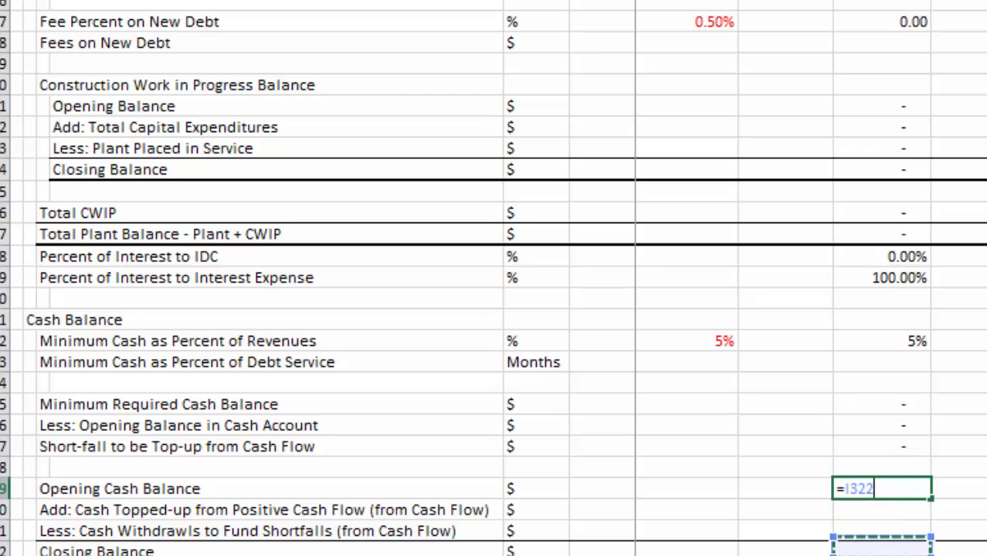
key("Left")
key("Return")
- Link Cash Topped-up from Positive Cash Flow in I320 to the Cash Balance Used to Fund Cash Shortfall row of the Cash Flow section
type("=")
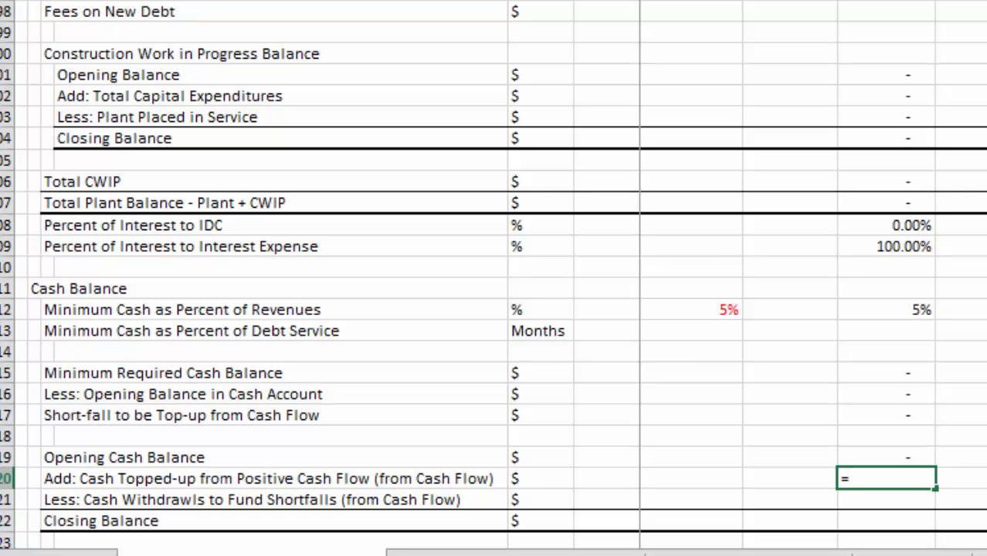
key("Down")
key("Down")
key("Down")
key("Down")
key("Down")
key("Down")
key("Down")
key("Down")
key("Down")
key("Down")
key("Down")
key("Down")
key("Down")
key("Down")
key("Down")
key("Down")
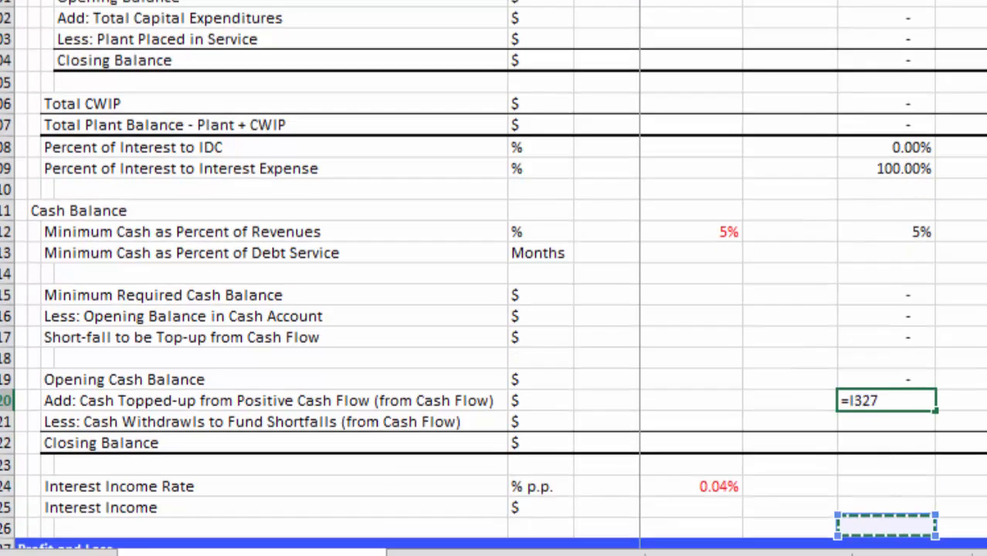
key("Down")
key("Down")
key("Down")
key("Down")
key("Down")
key("Down")
key("Down")
key("Down")
key("Down")
key("Down")
key("Down")
key("Down")
key("Down")
key("Down")
key("Down")
key("Down")
key("Down")
key("Down")
key("Down")
key("Down")
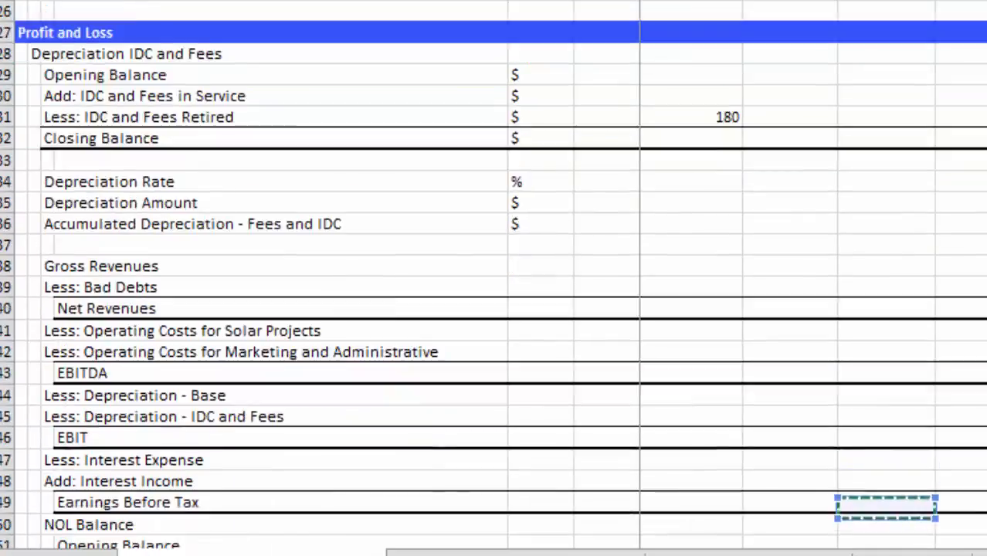
key("Down")
key("Down")
key("Down")
key("Down")
key("Down")
key("Down")
key("Down")
key("Down")
key("Down")
key("Down")
key("Down")
key("Down")
key("Down")
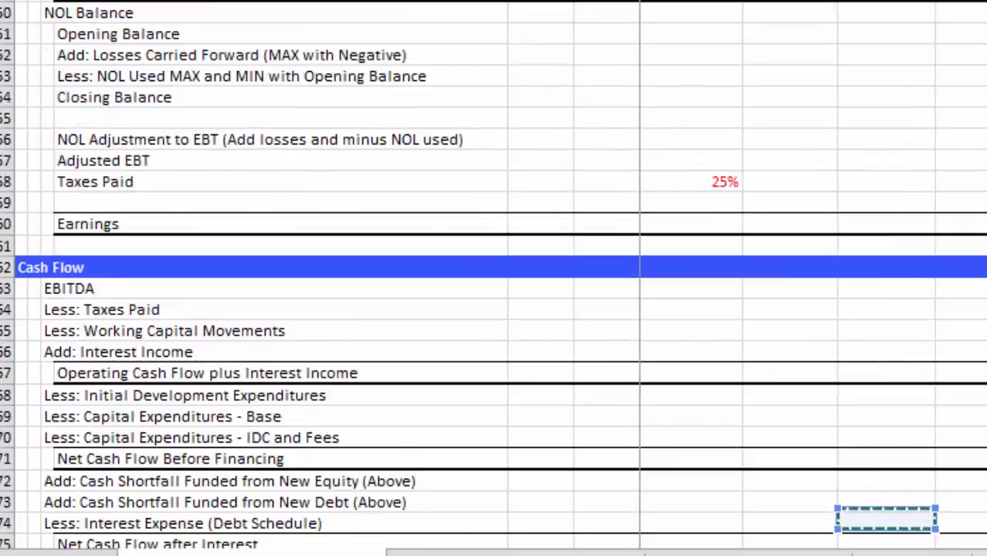
key("Up")
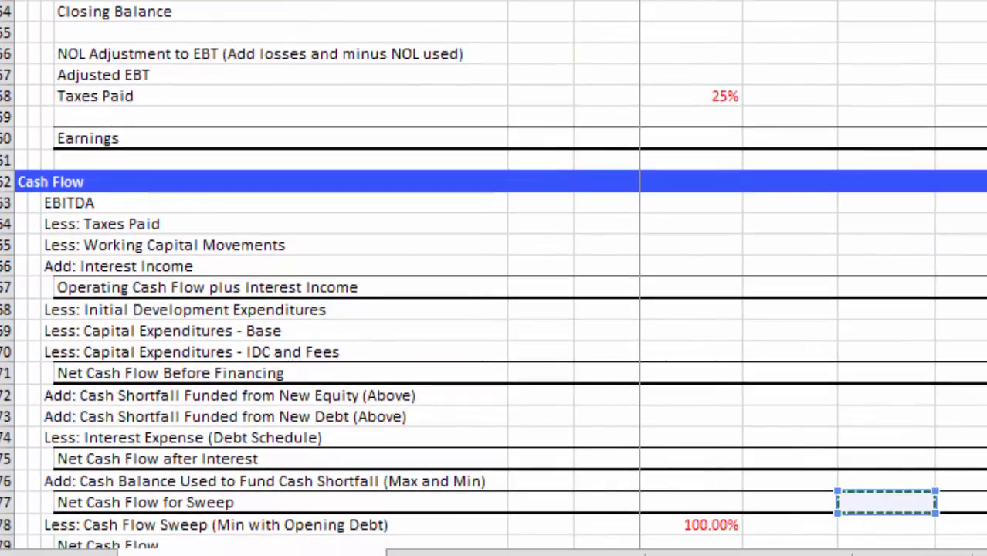
key("Up")
key("Left")
key("Left")
key("Left")
key("Left")
key("Right")
key("Right")
key("Right")
key("Right")
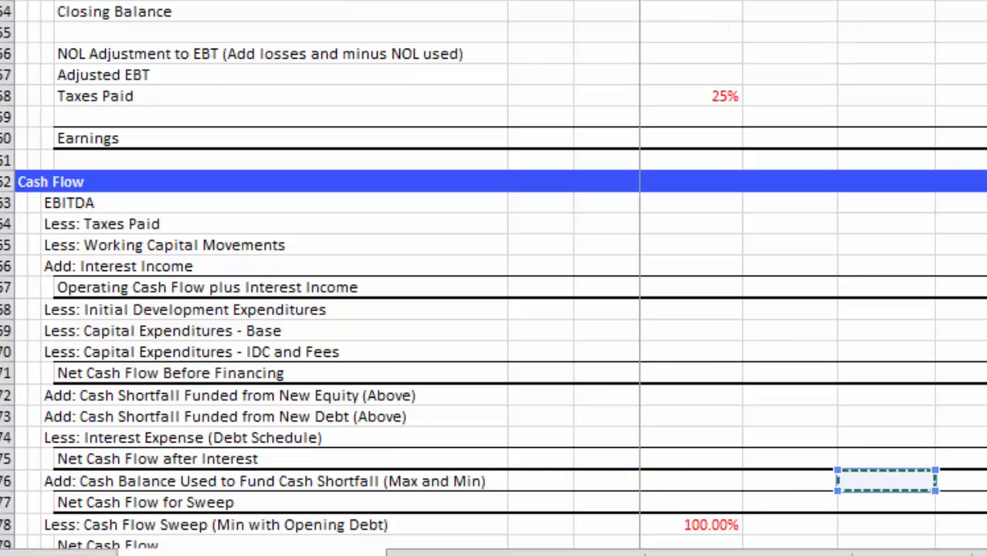
scroll(494, 275, "up", 12)
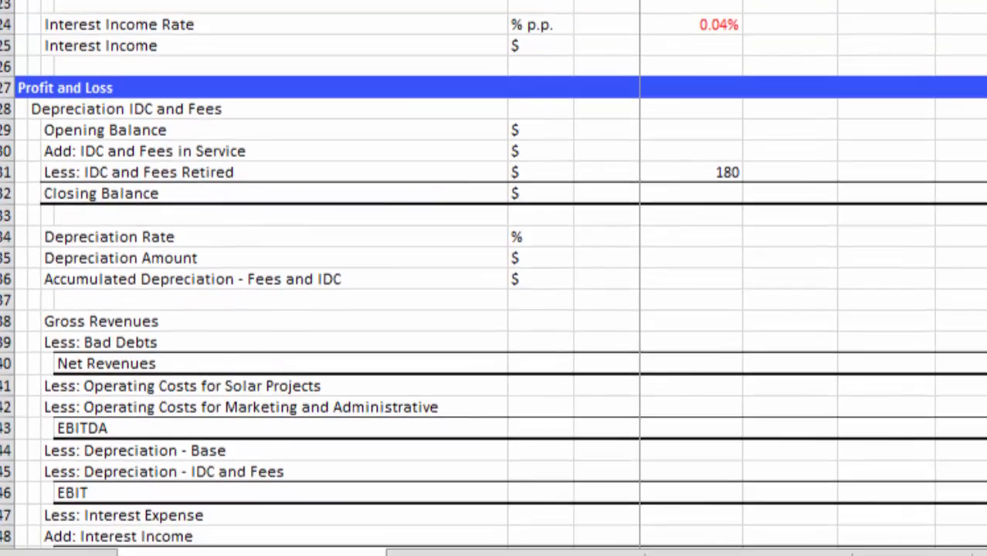
key("Up")
key("Down")
key("Down")
key("Down")
key("Down")
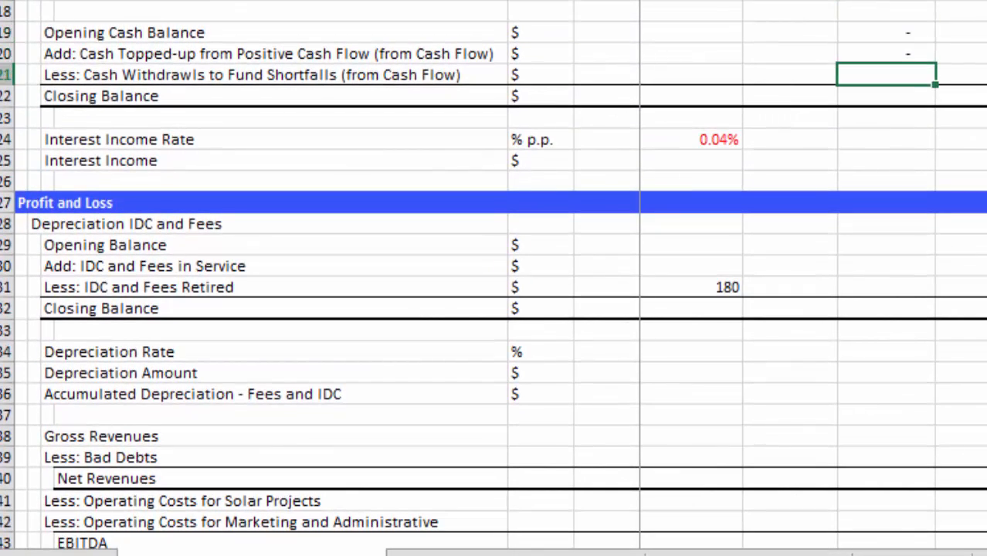
- Enter =I319+I320-I321 in I322 to calculate the Closing Balance of the cash account
key("Down")
type("=")
key("Up")
key("Up")
key("Up")
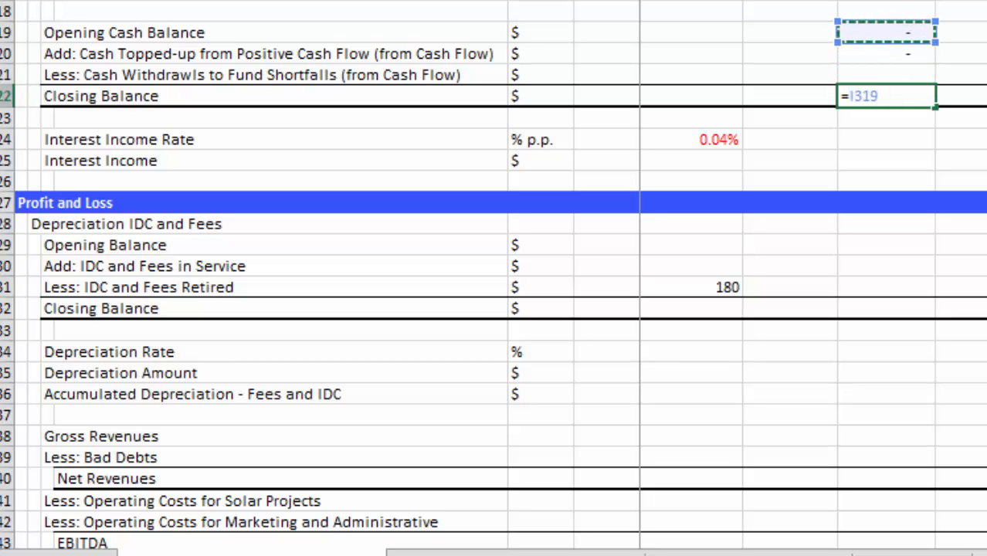
type("+")
key("Up")
key("Up")
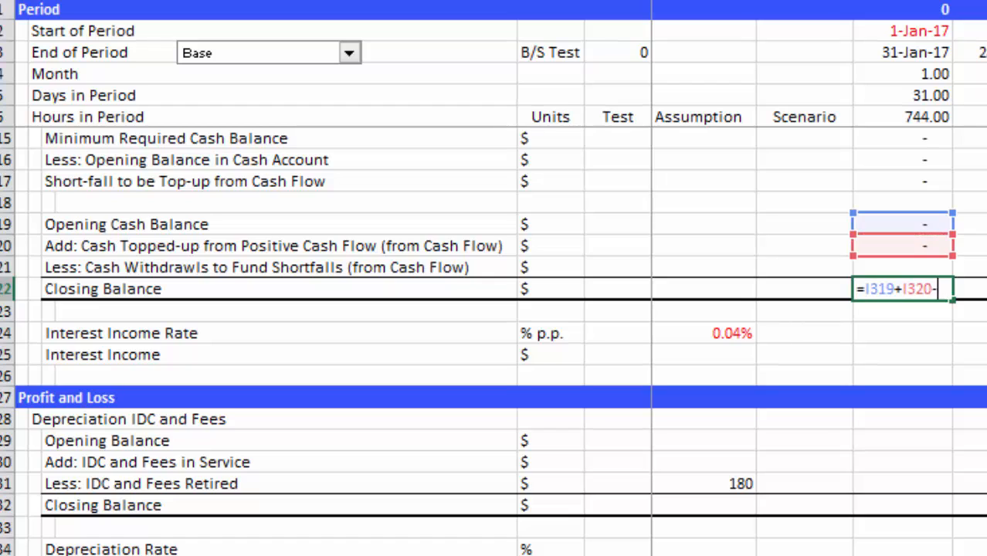
type("+")
key("Up")
key("Return")
key("Up")
key("Up")
key("Up")
key("Up")
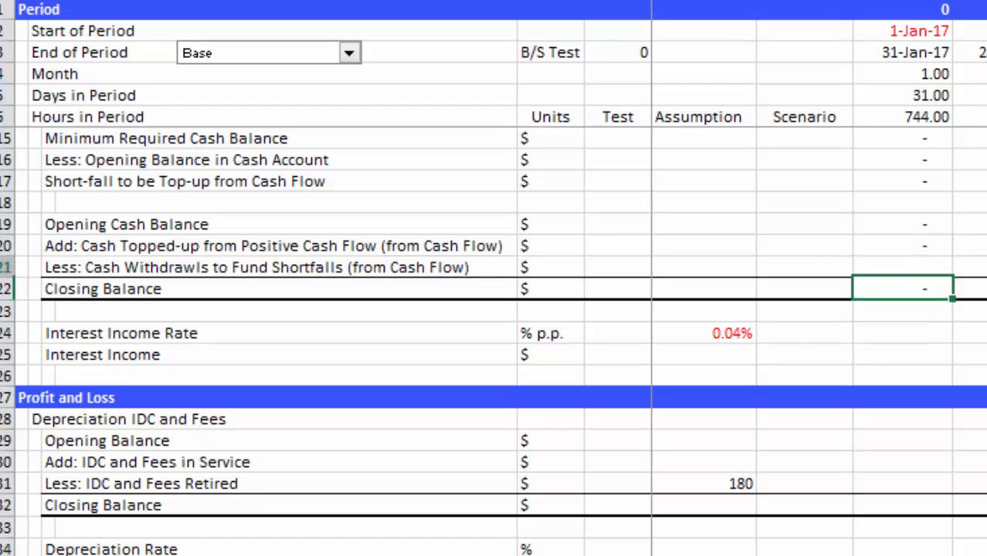
key("Down")
key("Down")
key("Down")
key("Down")
key("Down")
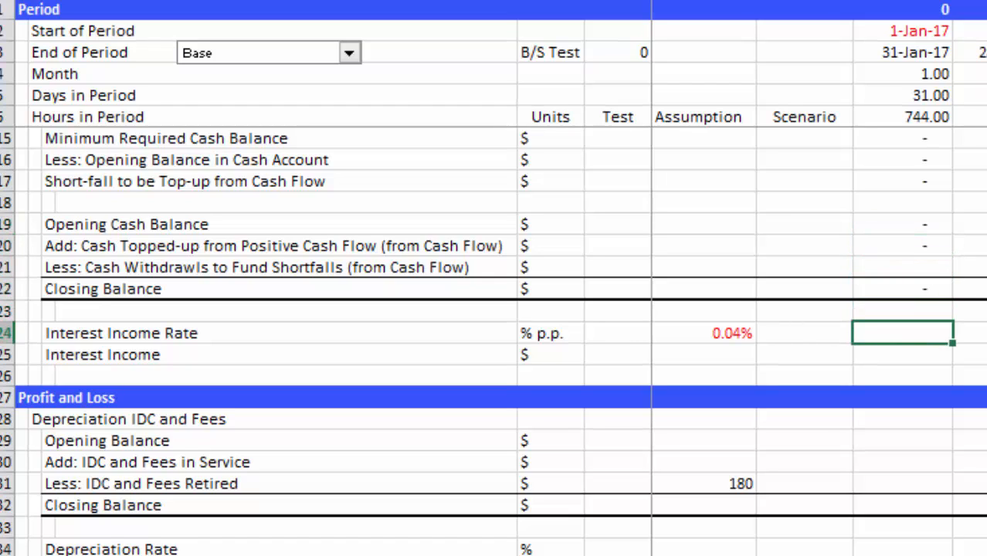
type("=")
key("Left")
key("Left")
key("F4")
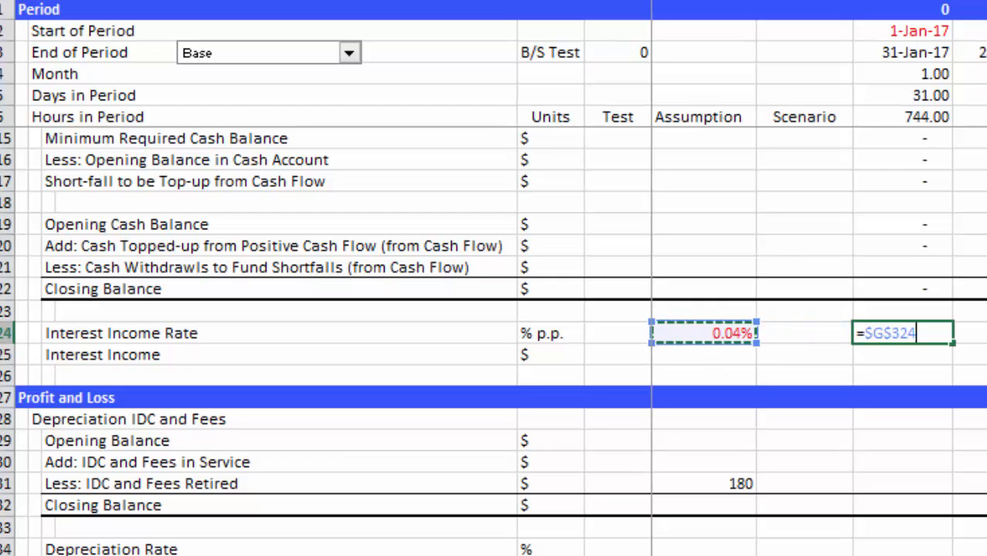
type("(")
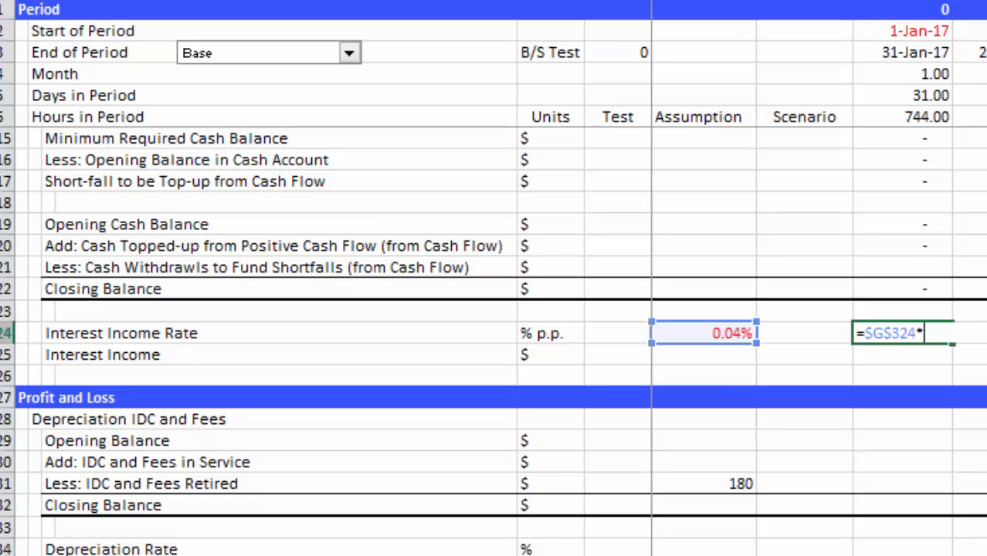
key("Up")
key("Up")
key("Up")
key("Up")
key("Up")
key("Up")
key("Up")
key("Up")
key("Up")
key("Up")
key("Up")
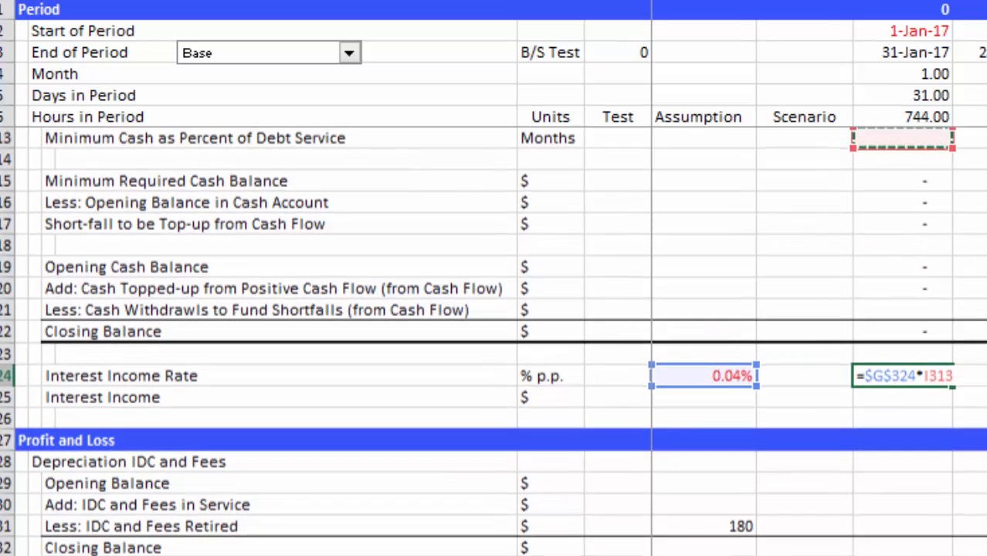
key("Up")
key("Down")
key("Down")
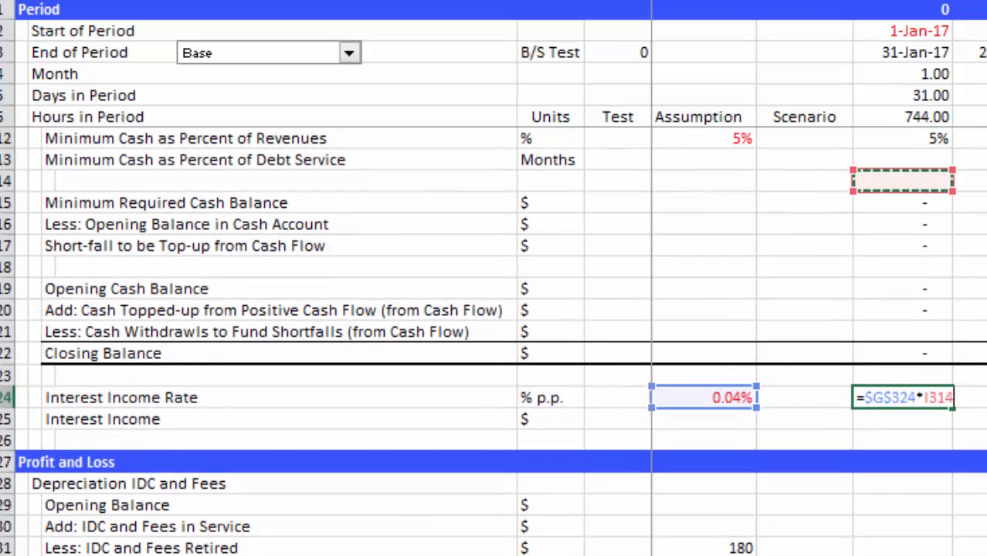
key("Down")
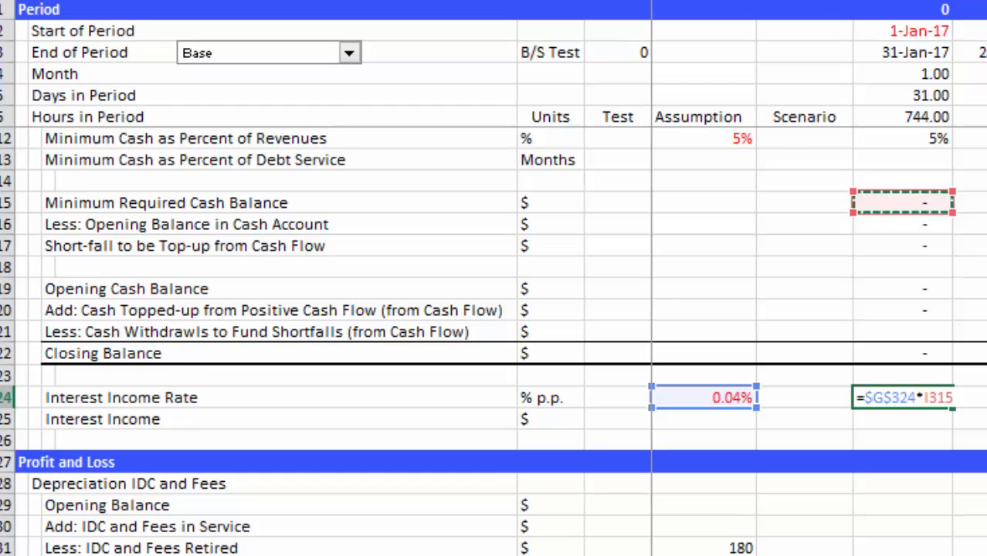
key("Down")
key("Down")
key("Down")
key("Down")
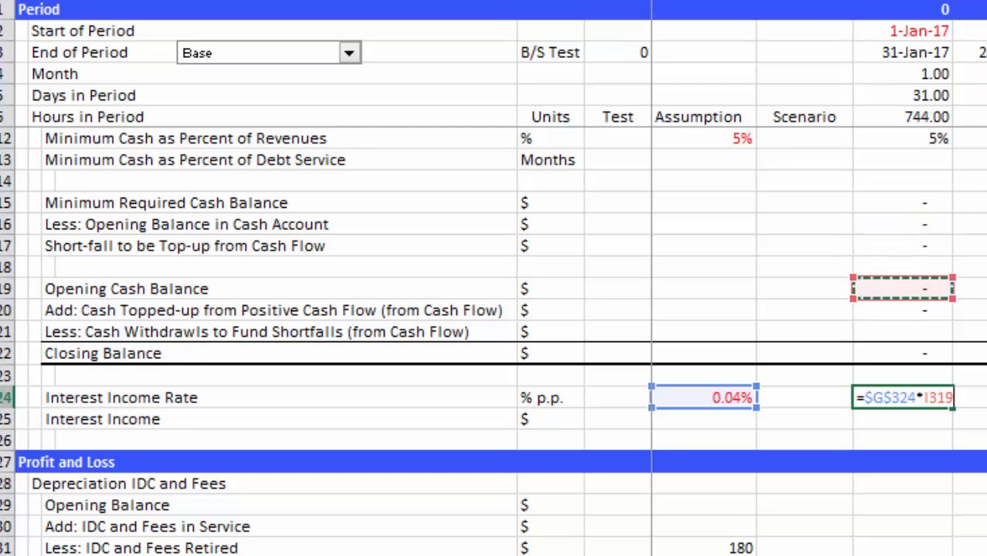
key("Return")
key("Up")
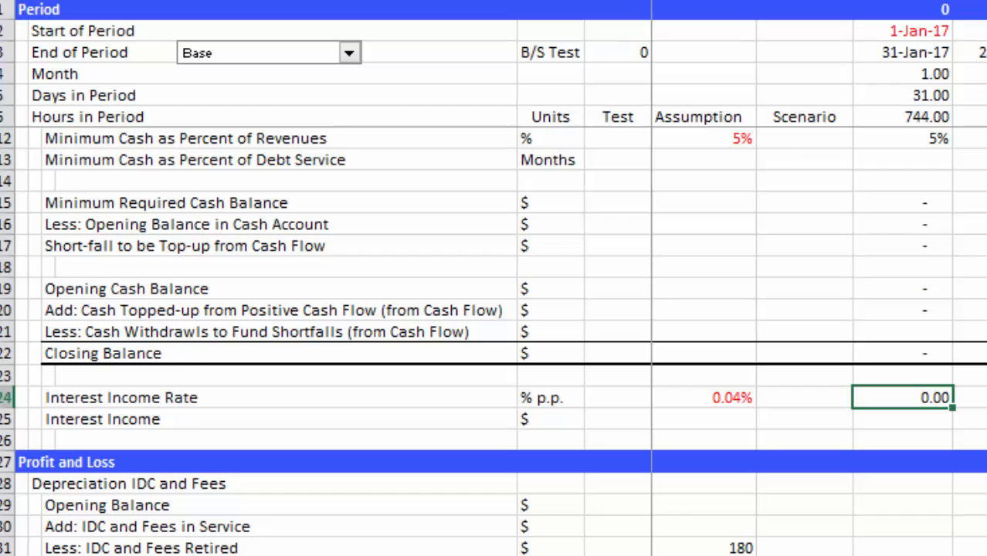
key("ctrl+z")
- Link the Interest Income Rate in I324 to the assumption in G324
type("=")
key("Left")
key("Left")
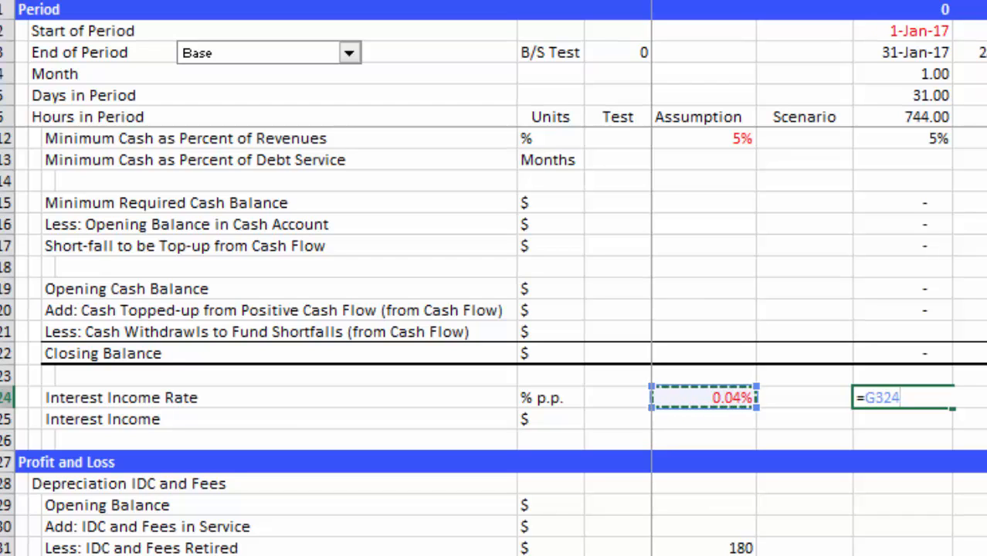
key("ctrl+Return")
key("Down")
- Enter =I324*I319 in I325 to calculate Interest Income on the Opening Cash Balance
type("=")
key("Up")
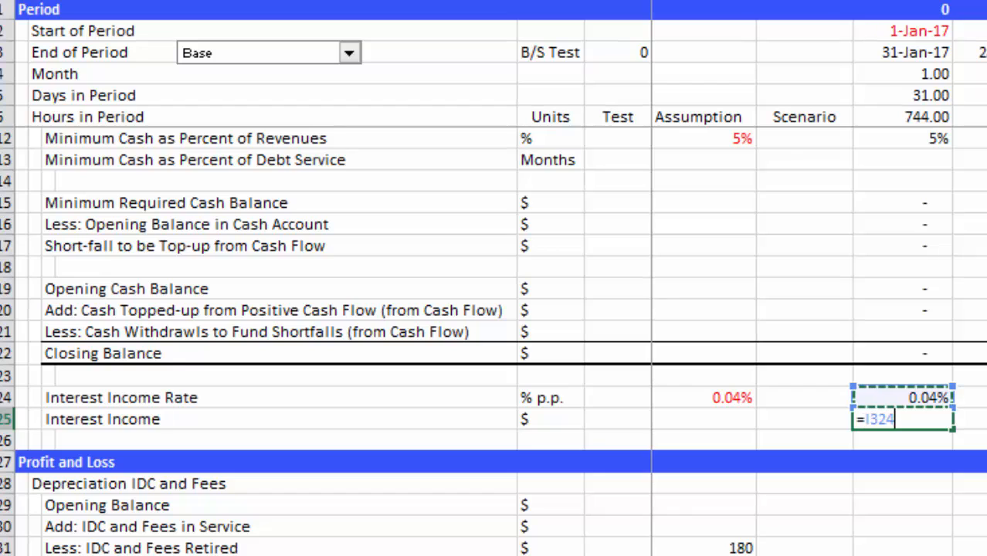
type("*")
key("Up")
key("Up")
key("Up")
key("Up")
key("Up")
key("Up")
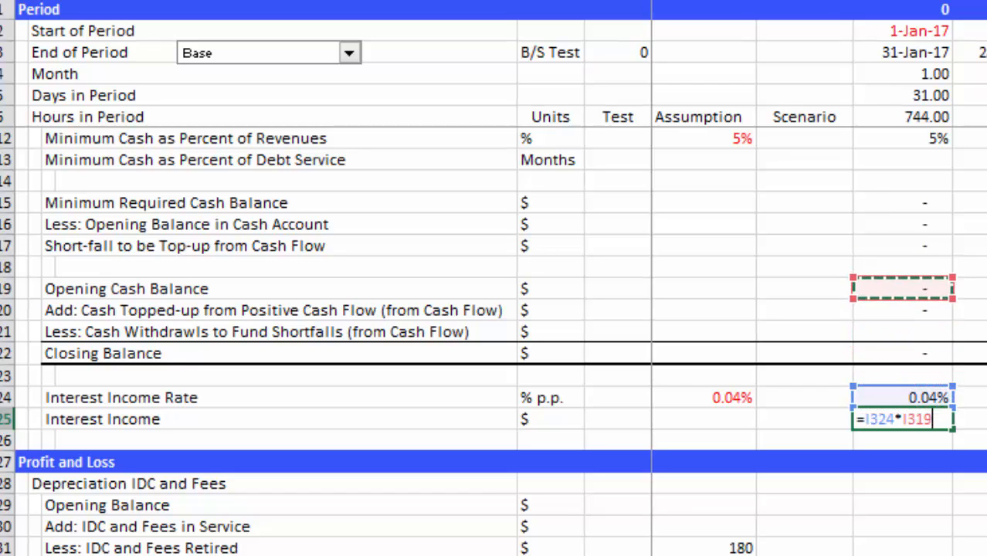
key("Return")
key("Up")
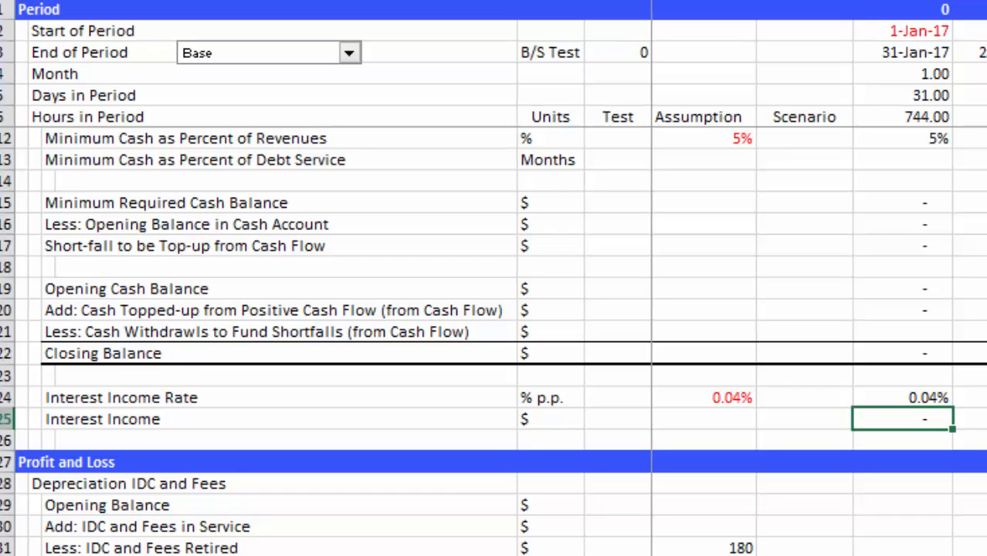
- Examine the rows of the Profit and Loss section, from Depreciation IDC and Fees down to the EBITDA, NOL Balance and tax lines
key("ctrl+Down")
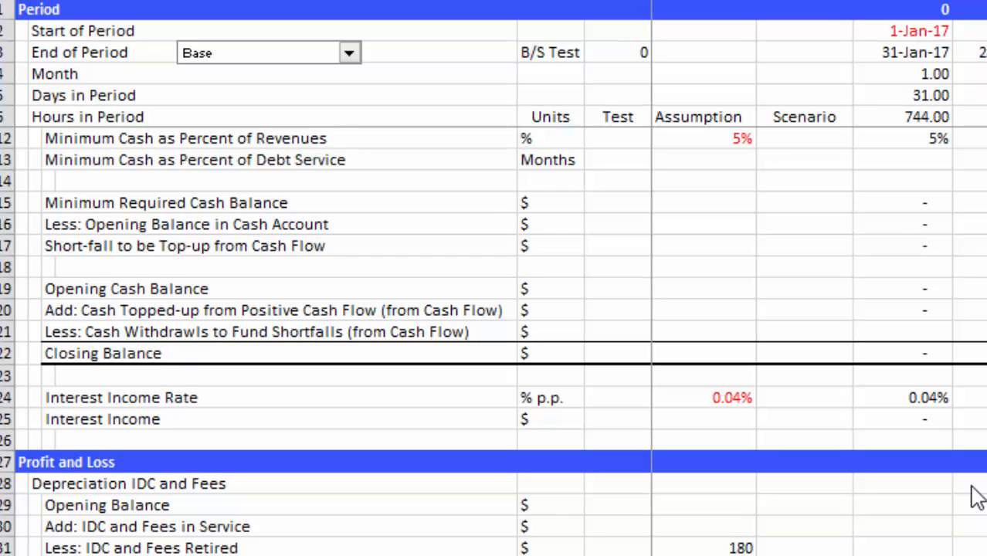
key("ctrl+Up")
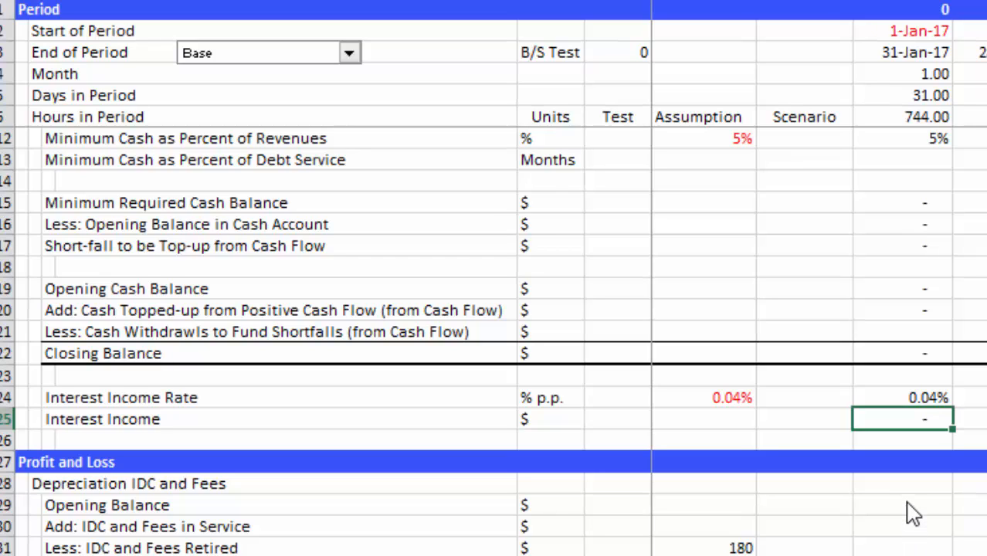
key("Down")
key("Down")
key("Down")
key("Down")
key("Down")
key("Down")
key("Down")
key("Down")
key("Down")
key("Down")
key("Down")
key("Down")
key("Down")
key("Down")
key("Down")
key("Down")
key("Down")
key("Down")
key("Down")
key("Down")
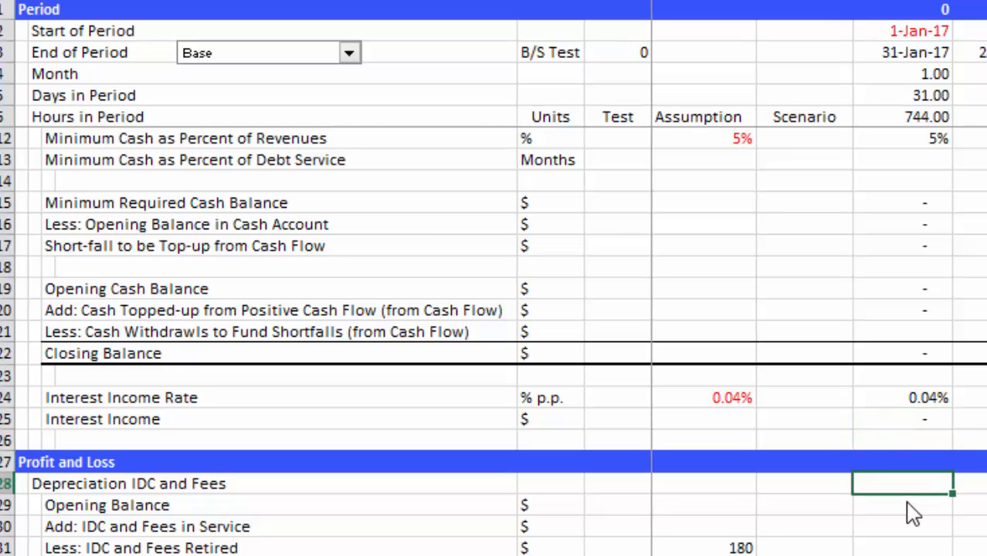
key("Down")
key("Down")
key("Down")
key("Down")
key("Down")
key("Down")
key("Down")
key("Down")
key("Down")
key("Down")
key("Down")
key("Down")
key("Down")
key("Down")
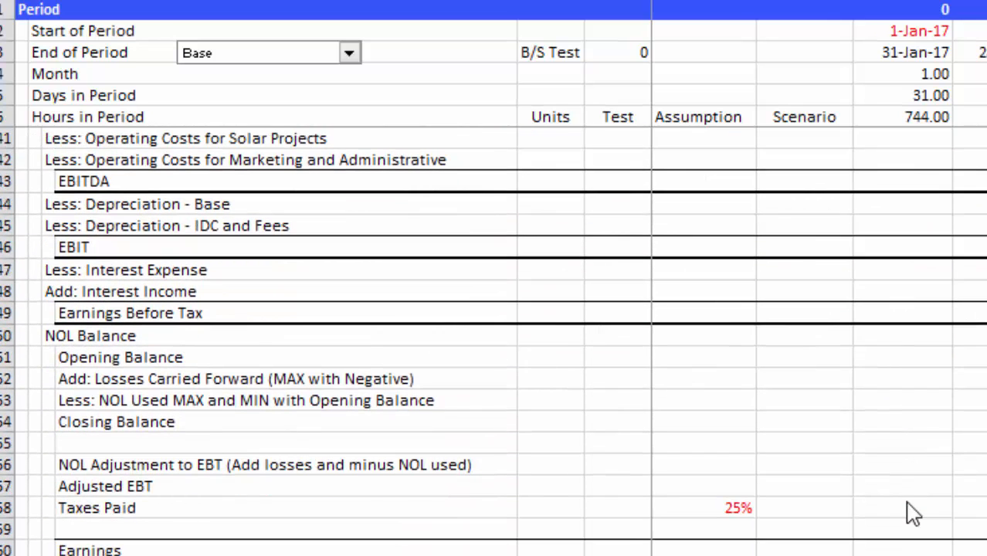
key("Up")
key("Up")
key("Up")
key("Up")
key("Up")
key("Up")
key("Up")
key("Up")
key("Up")
key("Up")
key("Up")
key("Up")
key("Up")
key("Up")
key("Up")
key("Up")
key("Up")
key("Up")
key("Up")
key("Up")
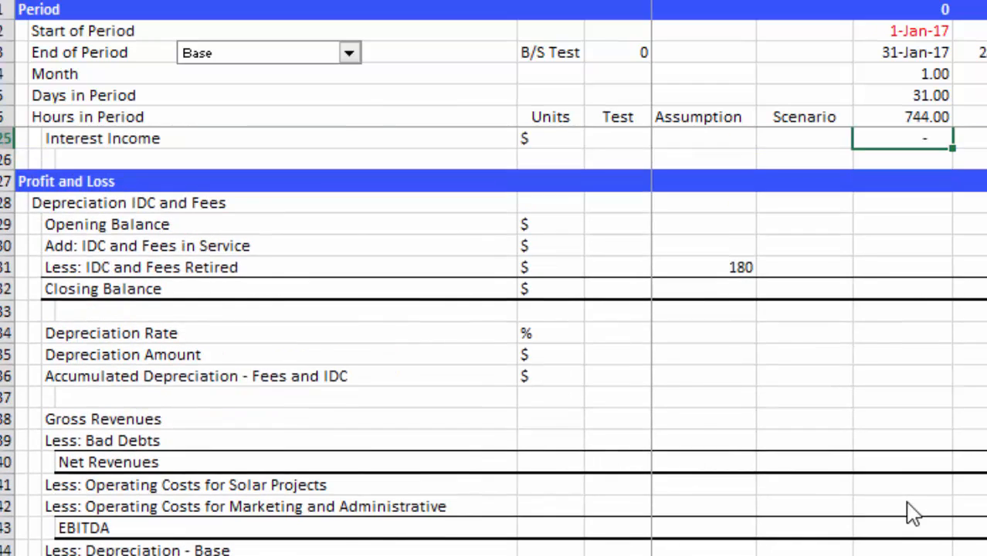
- Enter =H332 in I329 so the IDC and Fees Opening Balance picks up the prior period's Closing Balance
key("Down")
key("Down")
key("Down")
key("Down")
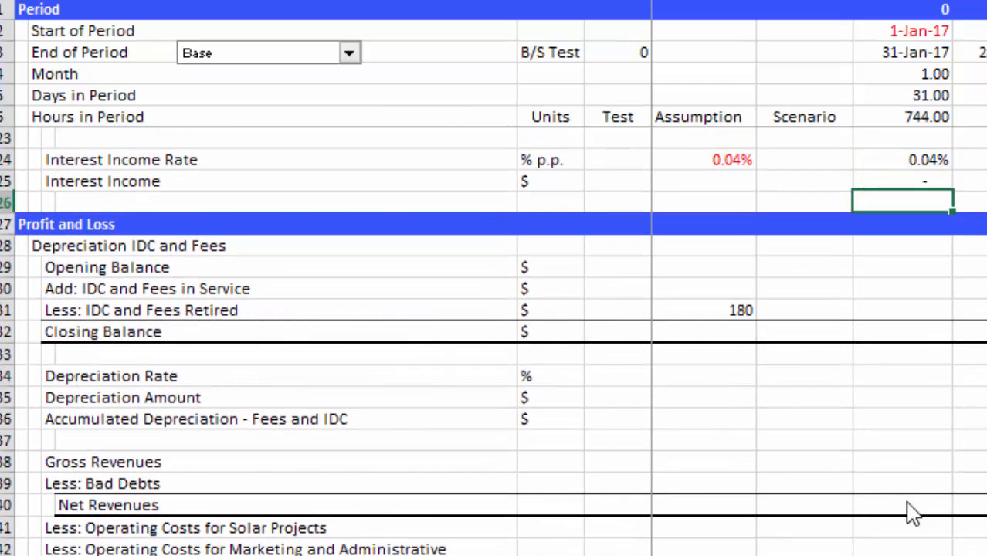
key("Down")
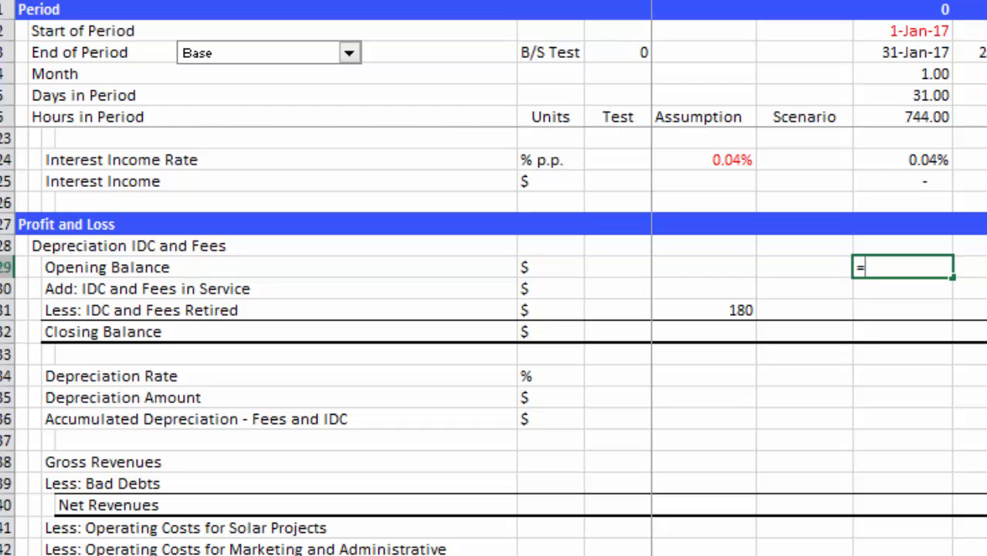
type("=")
key("Down")
key("Down")
key("Left")
key("Down")
key("Return")
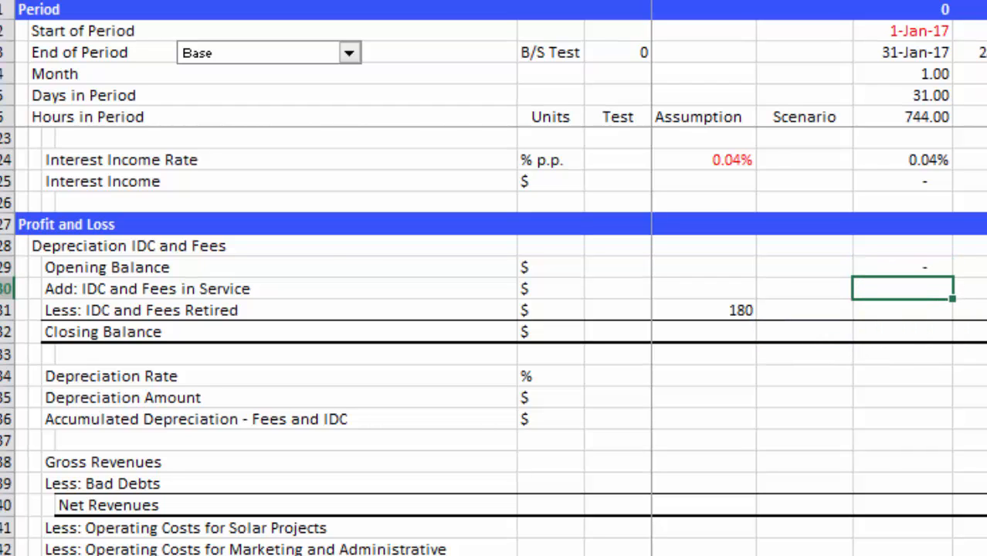
key("Up")
key("Up")
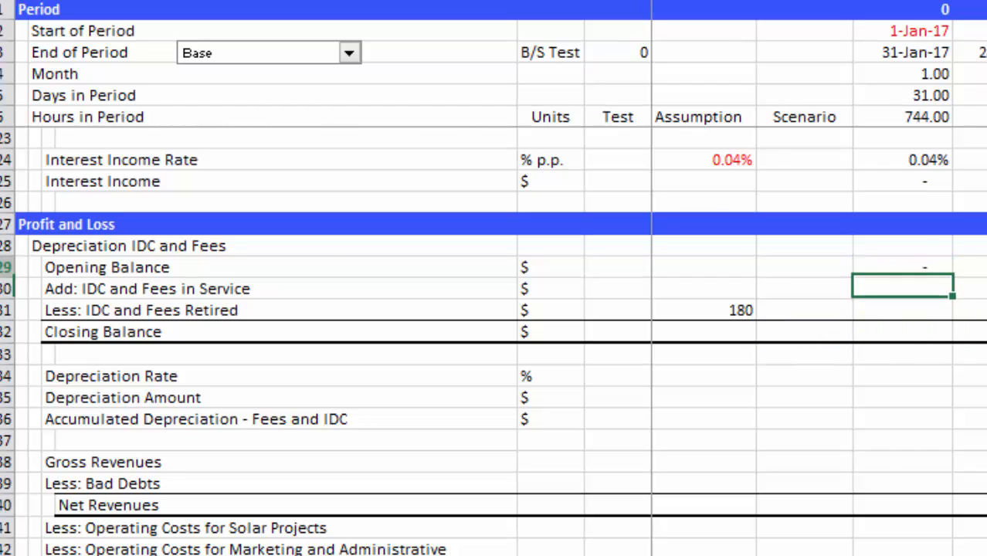
- Enter =I329+I330+I331 in I332 to calculate the IDC and Fees Closing Balance
key("Down")
key("Down")
key("Down")
key("Down")
key("Down")
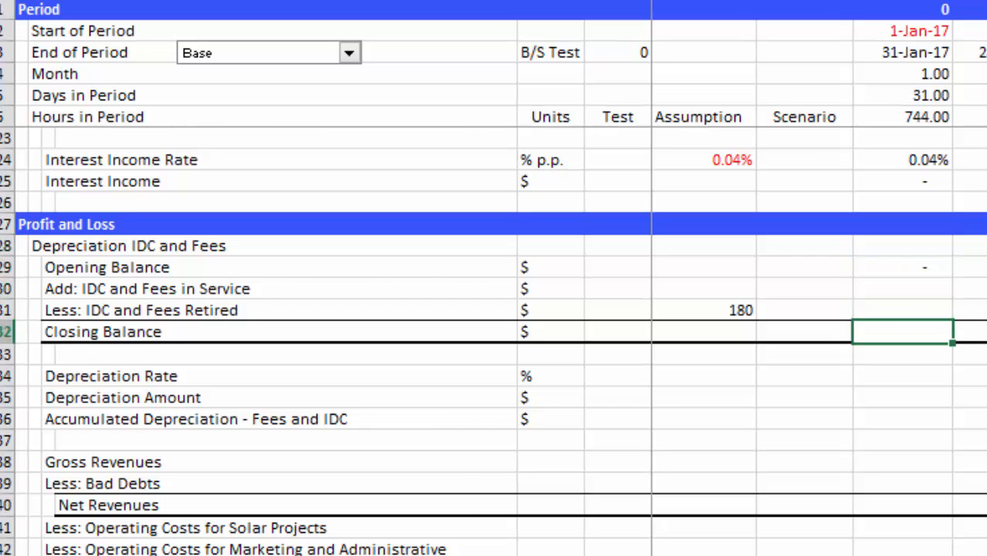
type("=")
key("Up")
key("Up")
key("Up")
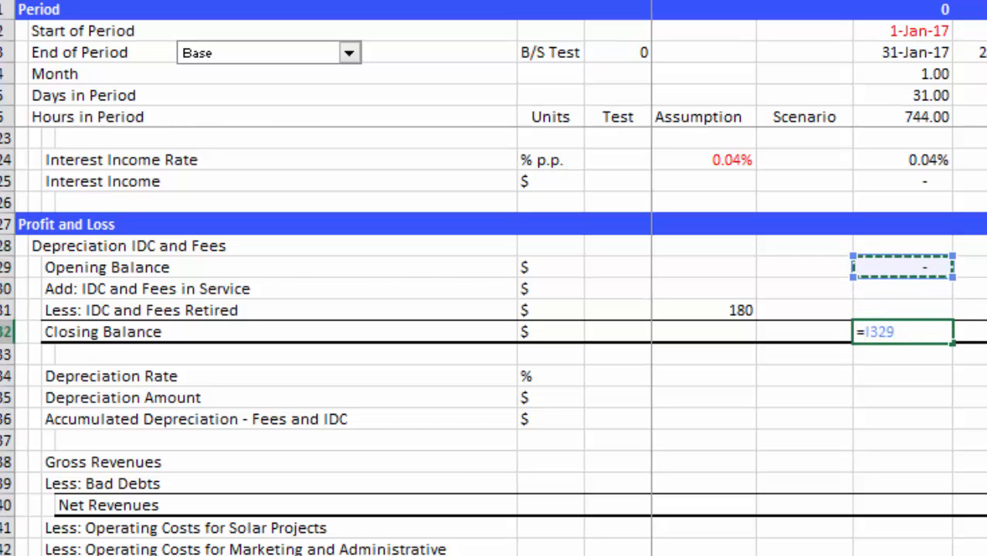
type("+")
key("Up")
key("Up")
type("+")
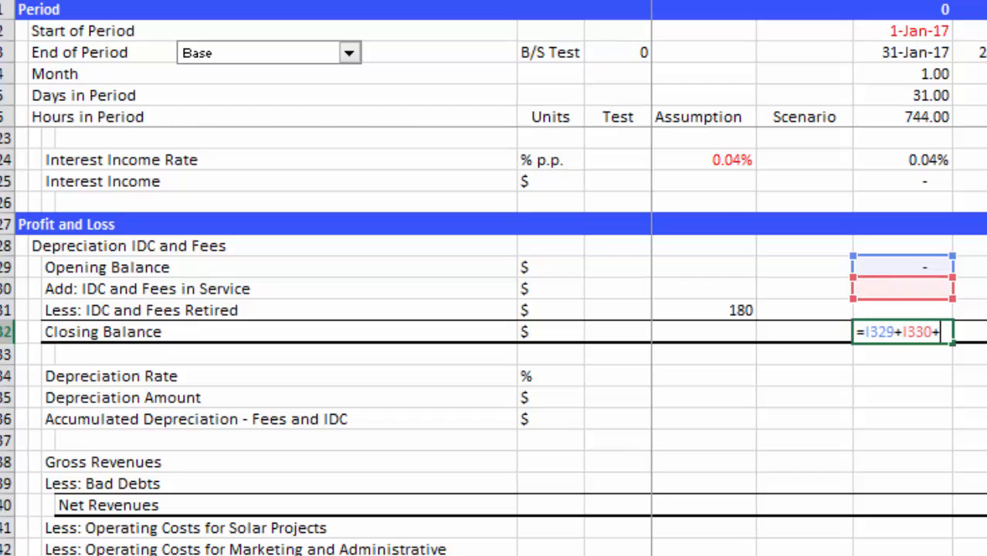
key("Up")
key("Return")
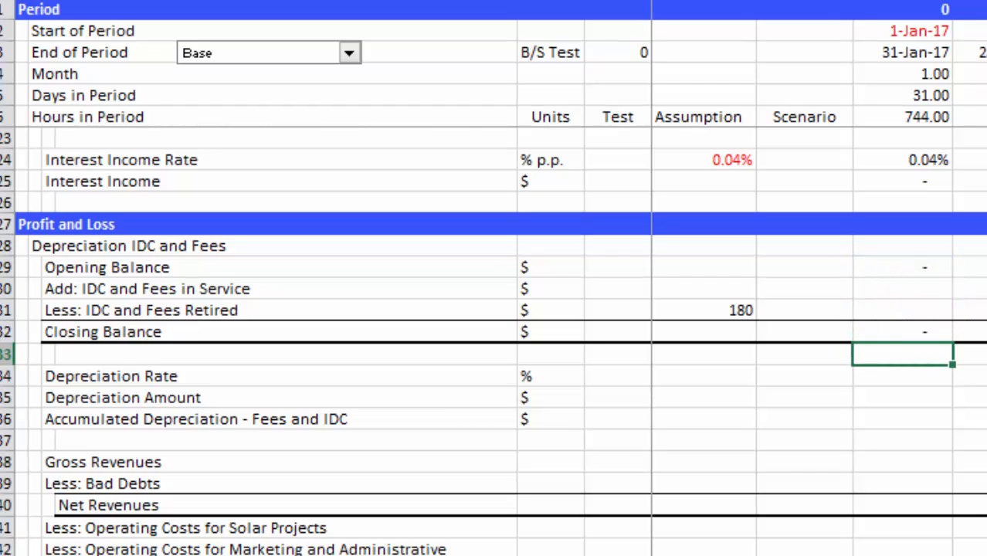
- Link the IDC and Fees Depreciation Rate in I334 to the first-period Straight Line Depreciation Rate in I257 of the Depreciation section
key("Down")
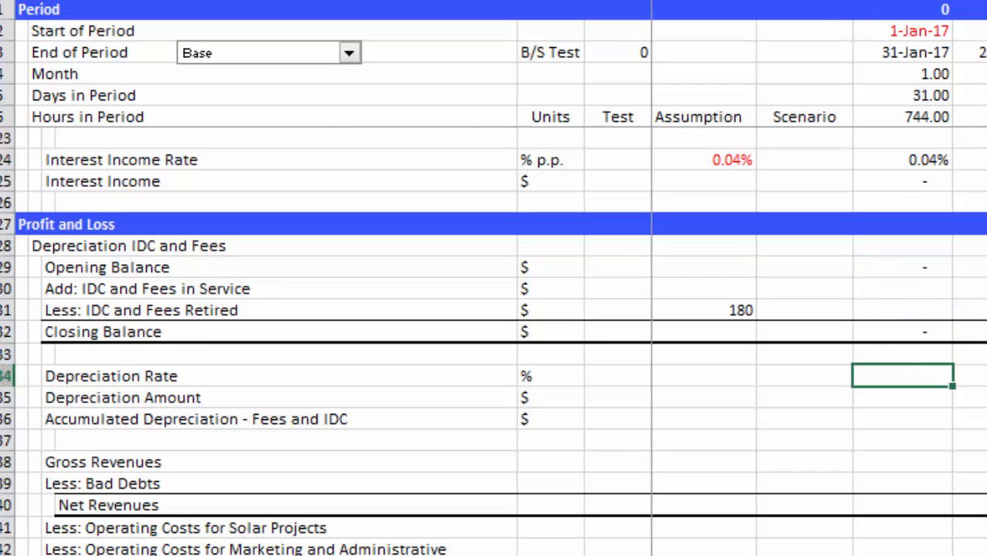
type("=")
key("Page_Up")
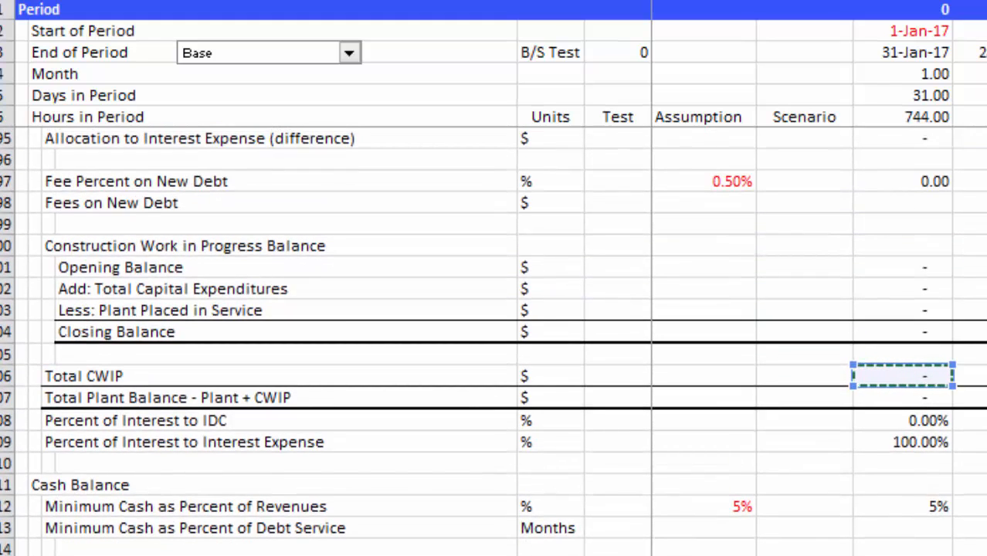
key("Page_Up")
key("Up")
key("Up")
key("Up")
key("Up")
key("Up")
key("Up")
key("Up")
key("Up")
key("Up")
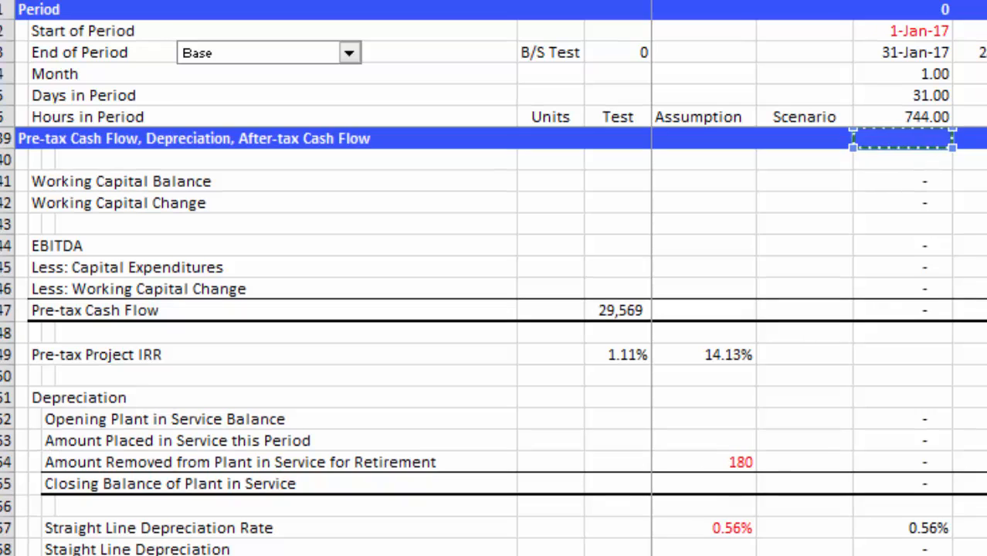
key("Down")
key("Down")
key("Down")
key("Down")
key("Down")
key("Down")
key("Down")
key("Down")
key("Down")
key("Down")
key("Down")
key("Down")
key("Down")
key("Down")
key("Down")
key("Down")
key("Down")
key("Down")
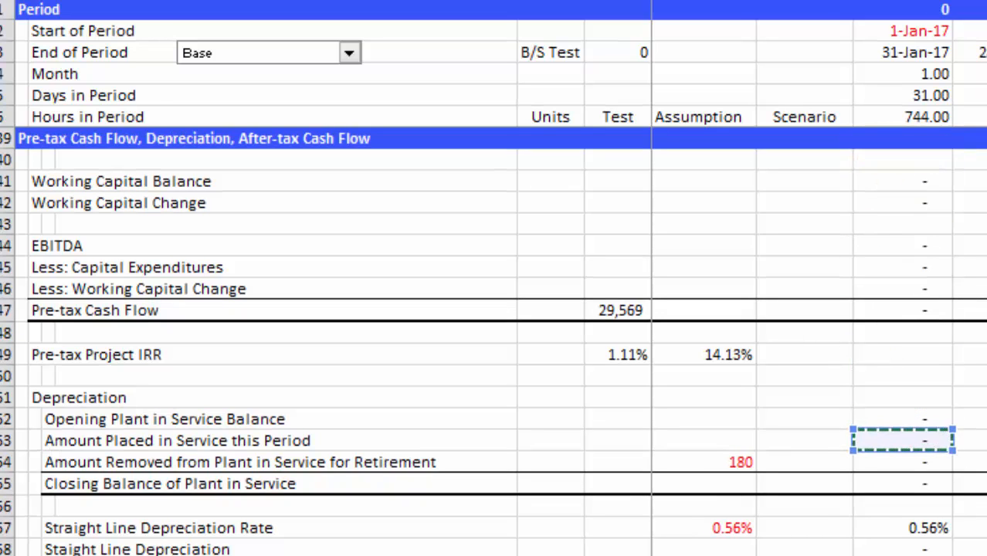
key("Return")
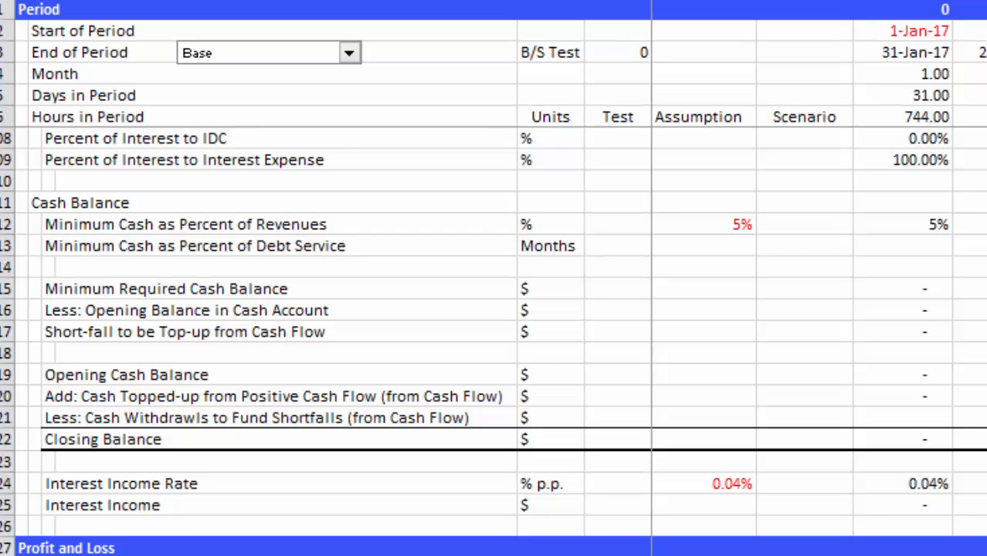
key("Down")
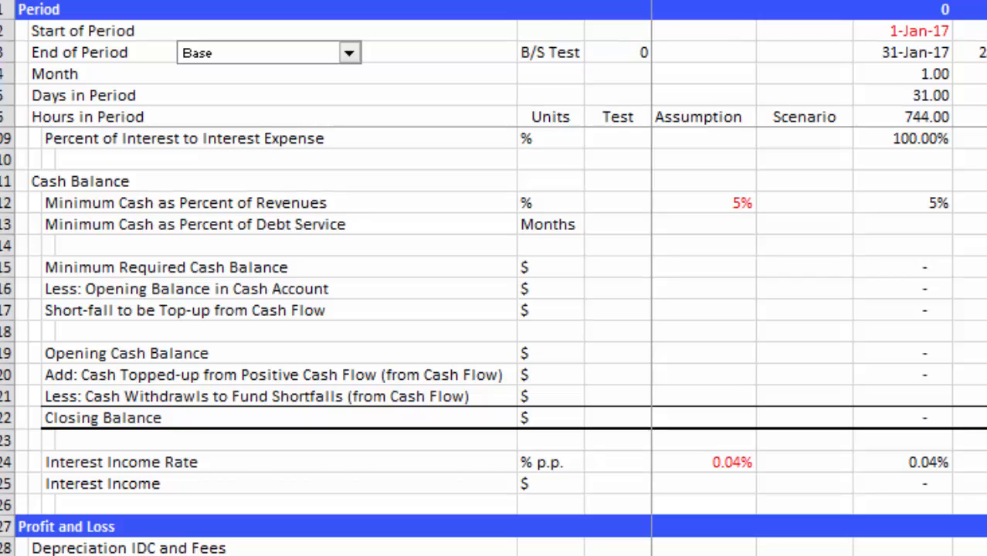
- Link Gross Revenues in I338 to the first-period Total Revenues before Uncollectibles in I158 of the revenue section
key("Down")
key("Down")
key("Down")
key("Down")
key("Down")
key("Down")
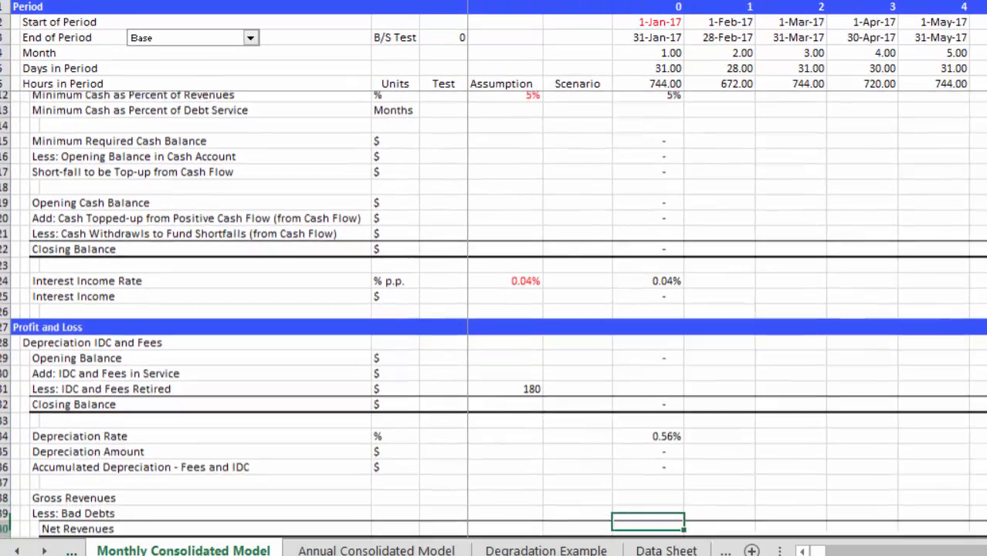
key("Up")
key("Up")
key("Up")
key("Up")
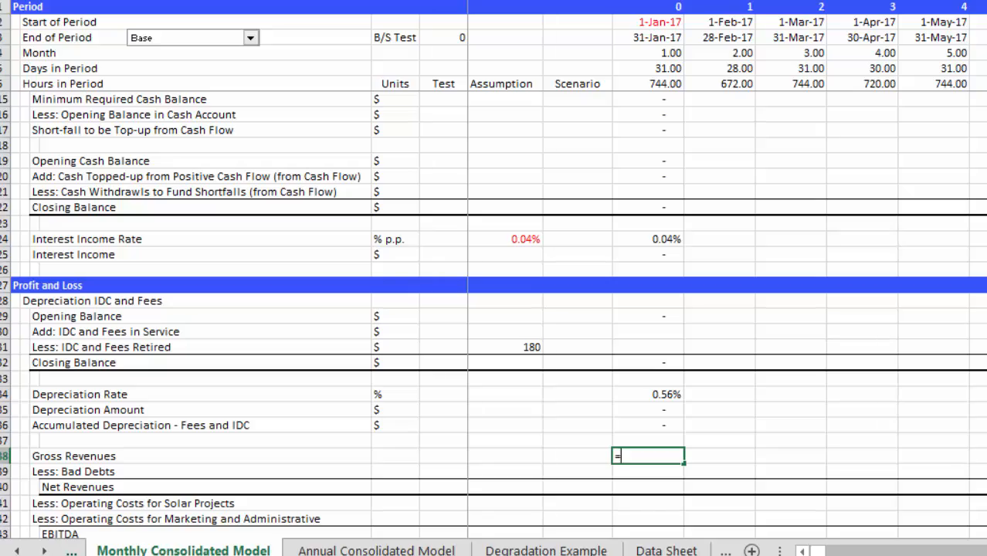
type("=")
key("Page_Up")
key("Page_Up")
key("Page_Up")
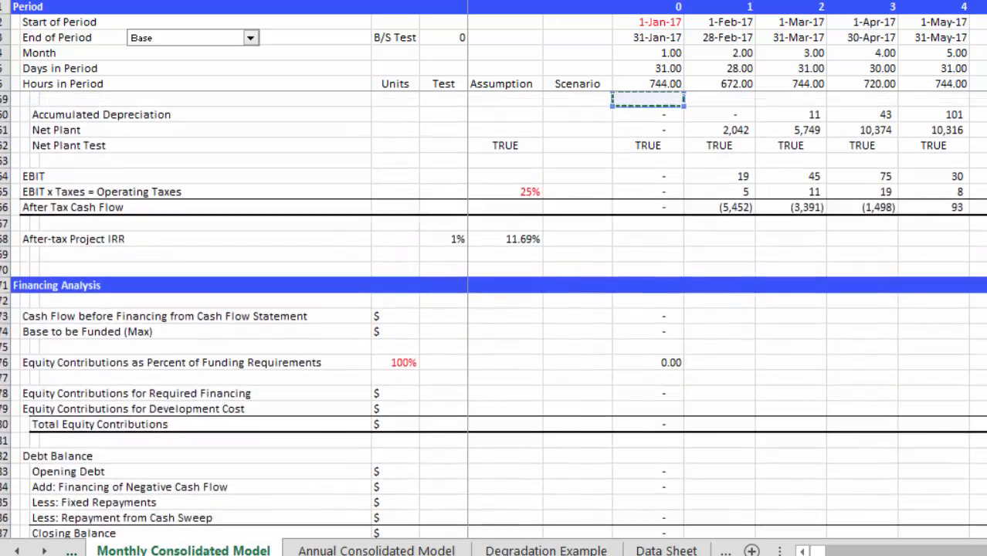
key("Page_Up")
key("Page_Up")
key("Page_Up")
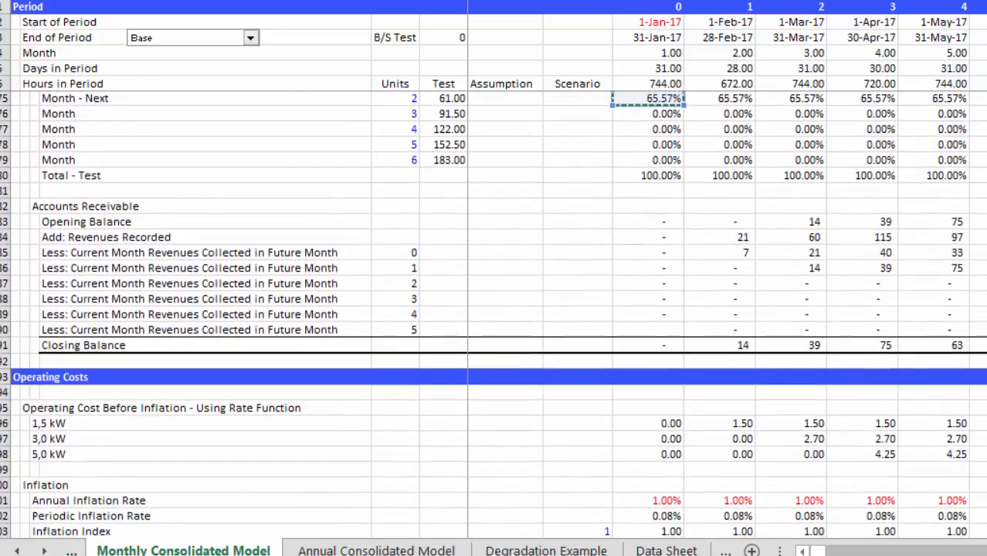
key("Down")
key("Down")
key("Down")
key("Down")
key("Down")
key("Down")
key("Down")
key("Down")
key("Down")
key("Down")
key("Down")
key("Down")
key("Down")
key("Down")
key("Down")
key("Down")
key("Down")
key("Down")
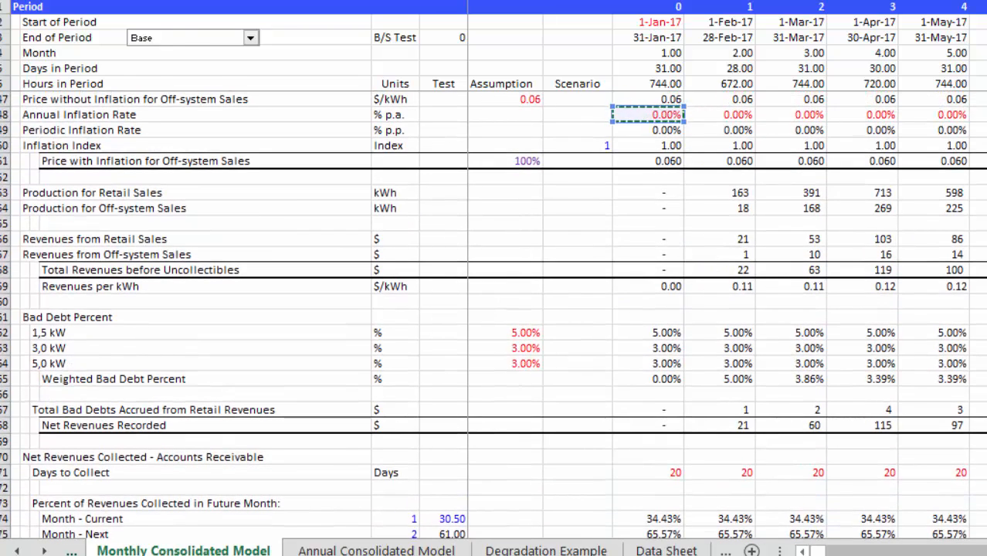
key("Up")
key("Up")
key("Up")
key("Up")
key("Up")
key("Up")
key("Up")
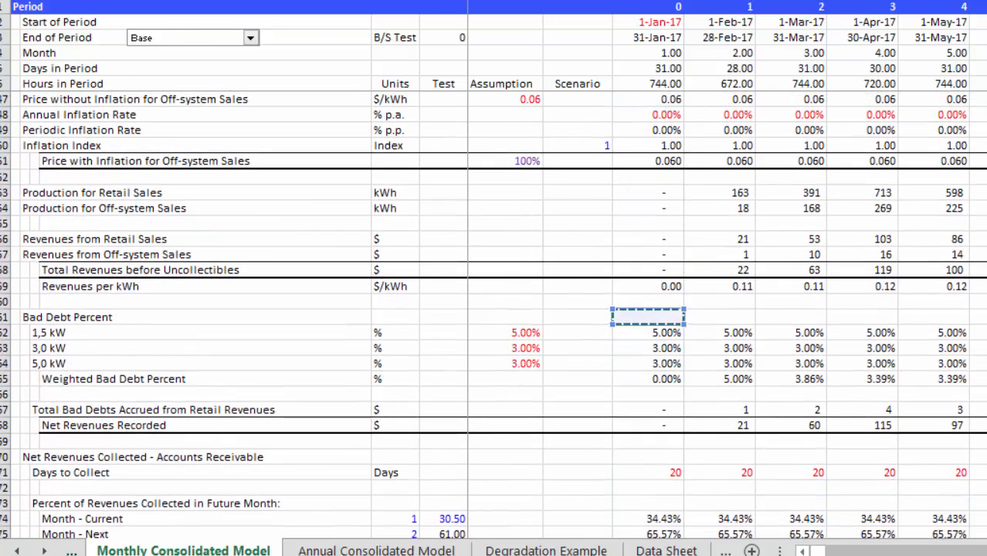
key("Return")
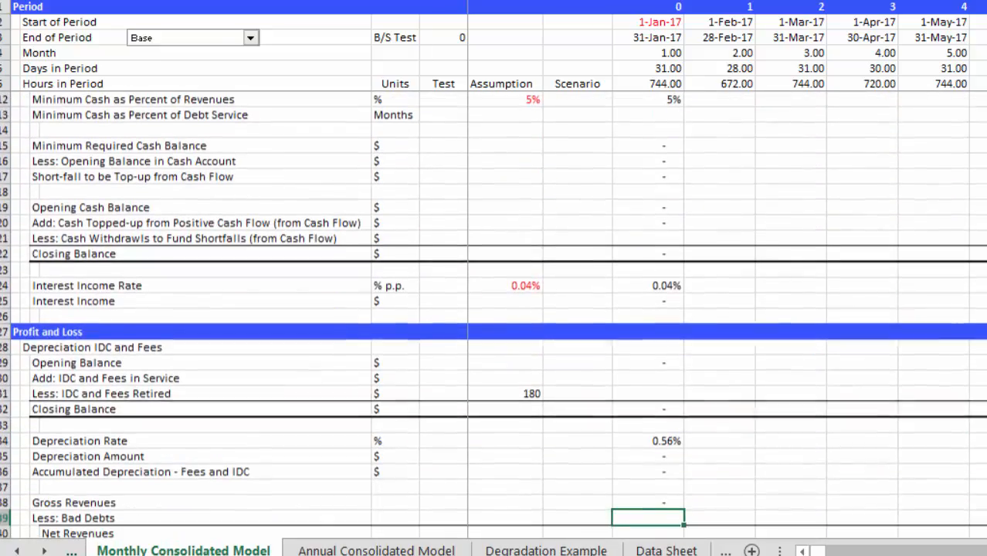
- Link Less: Bad Debts in I339 to the first-period Total Bad Debts Accrued from Retail Revenues in I167
type("=")
key("Up")
key("Up")
key("Up")
key("Up")
key("Up")
key("Up")
key("Up")
key("Up")
key("Up")
key("Up")
key("Up")
key("Up")
key("Up")
key("Up")
key("Up")
key("Up")
key("Up")
key("Up")
key("Up")
key("Up")
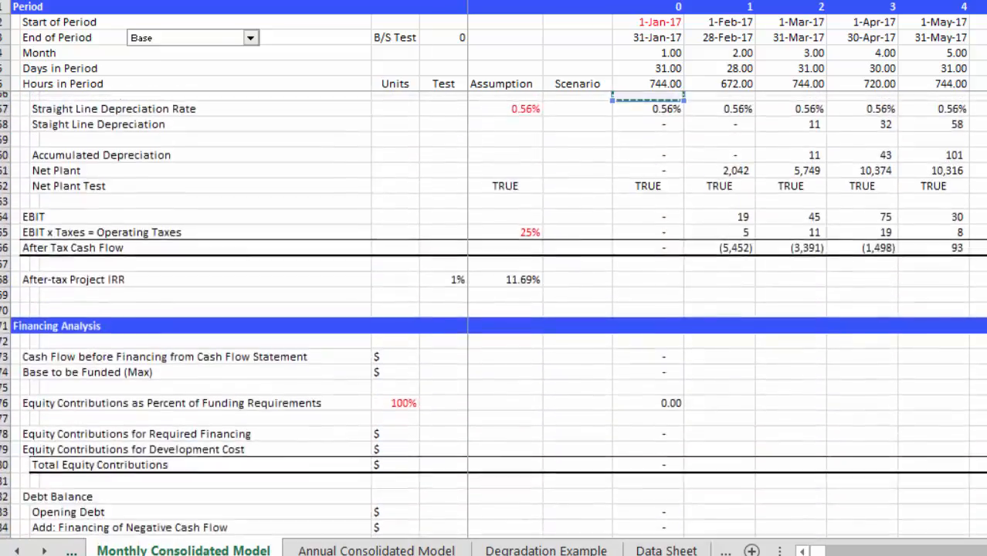
key("Page_Up")
key("Page_Up")
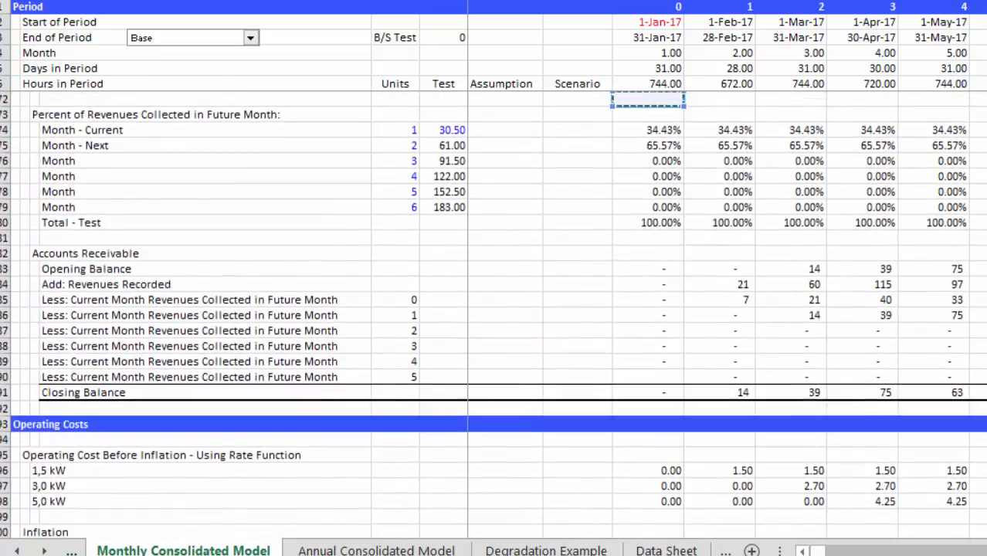
key("Down")
key("Down")
key("Down")
key("Down")
key("Down")
key("Down")
key("Down")
key("Down")
key("Down")
key("Down")
key("Down")
key("Down")
key("Down")
key("Down")
key("Down")
key("Down")
key("Down")
key("Down")
key("Down")
key("Down")
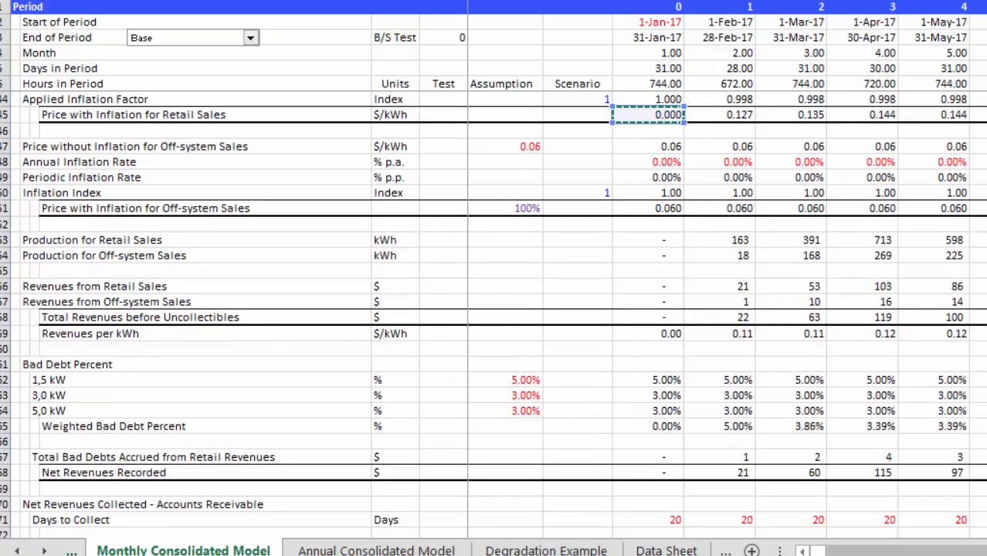
key("Up")
key("Up")
key("Up")
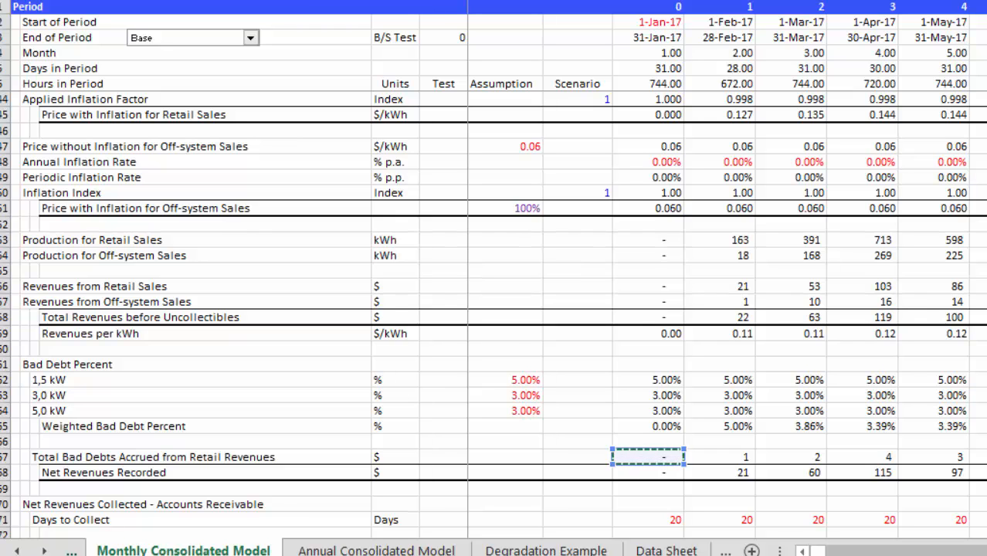
key("Return")
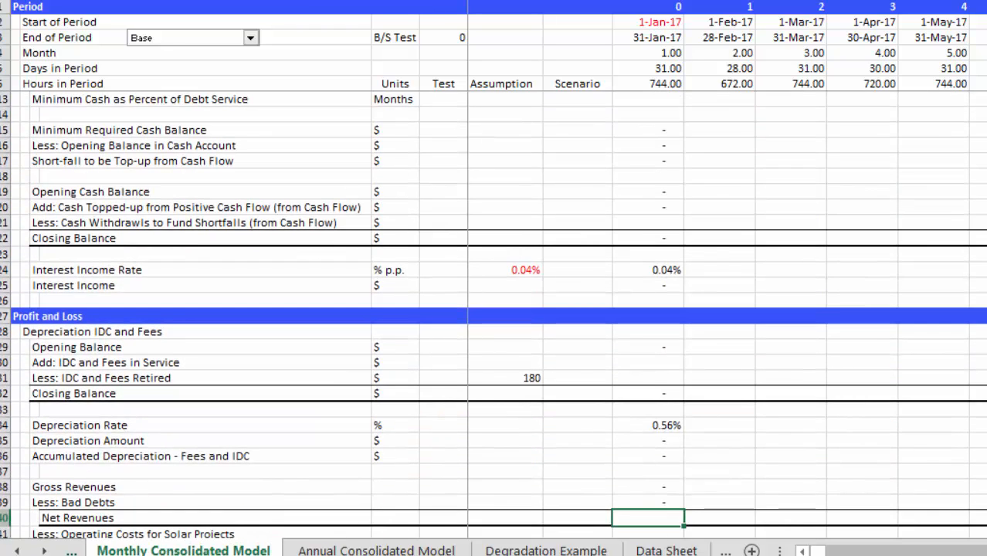
- Enter =I338-I339 in I340 to calculate Net Revenues as Gross Revenues less Bad Debts
type("=")
key("Up")
key("Up")
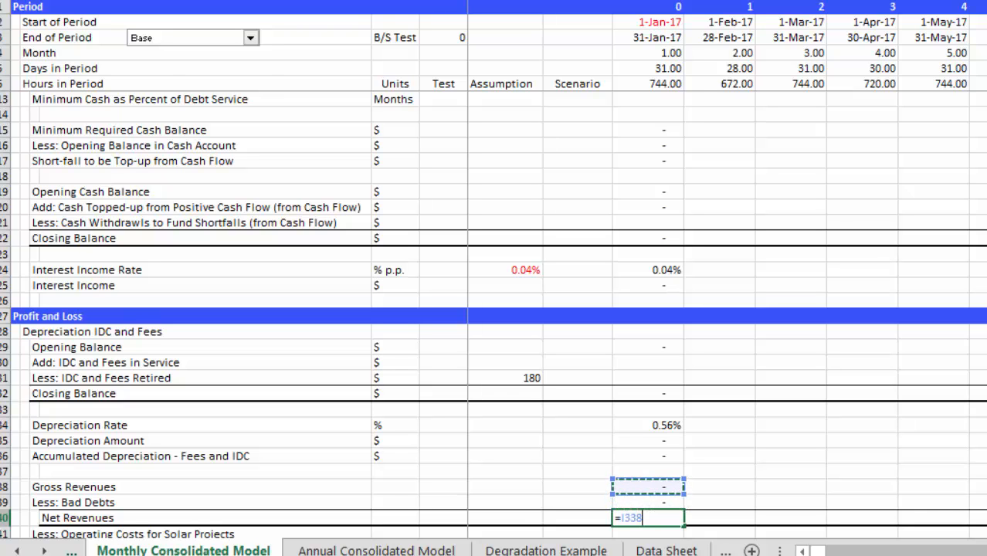
type("-")
key("Up")
key("Return")
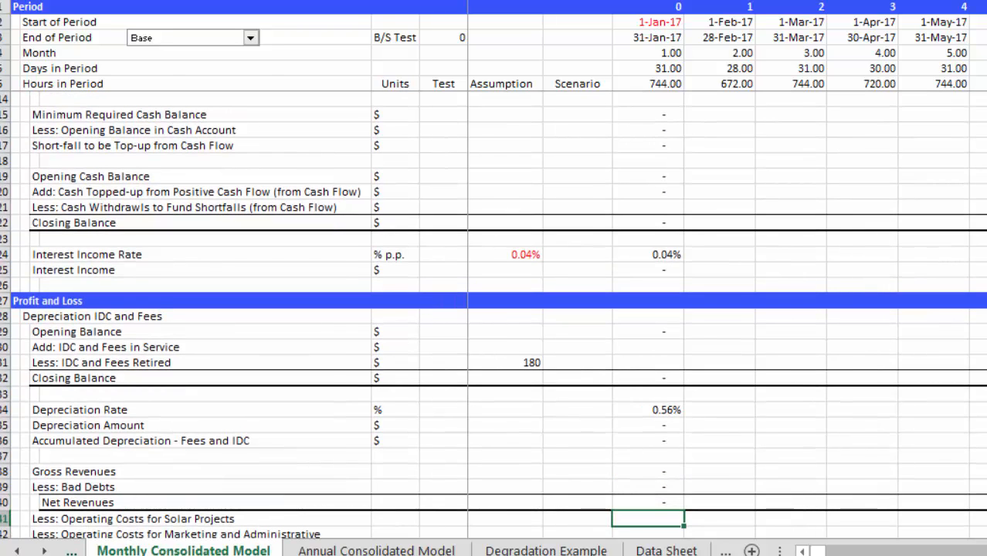
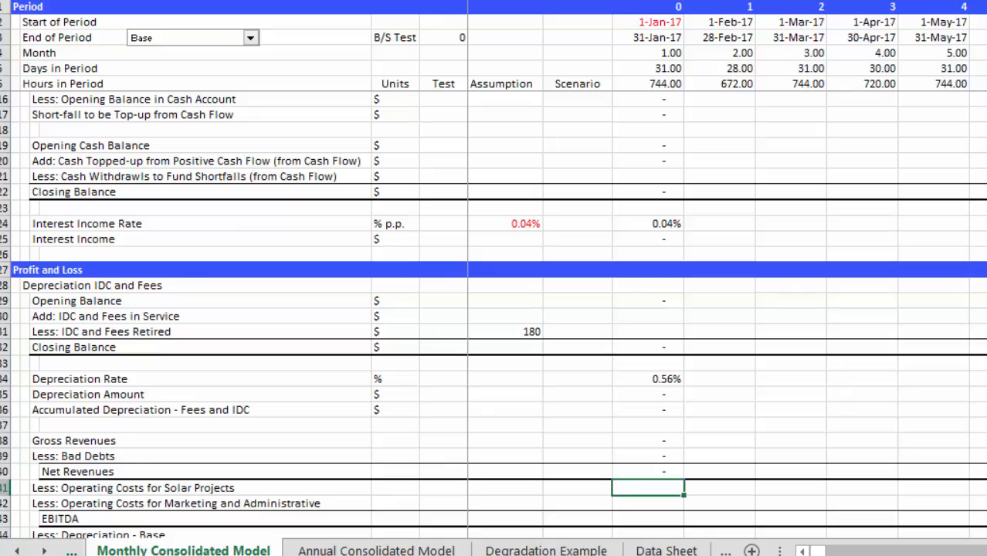
- Link Less: Operating Costs for Solar Projects in I341 to the first-period Inflated O&M Cost in I205 of the Operating Costs section
scroll(648, 309, "up", 18)
left_click(648, 100)
key("Page_Up")
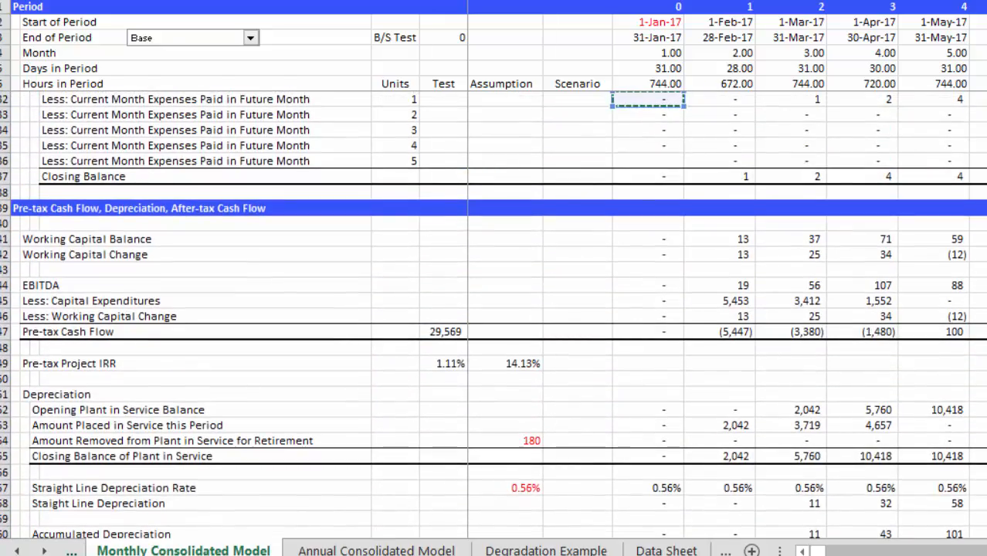
key("Page_Up")
key("Page_Up")
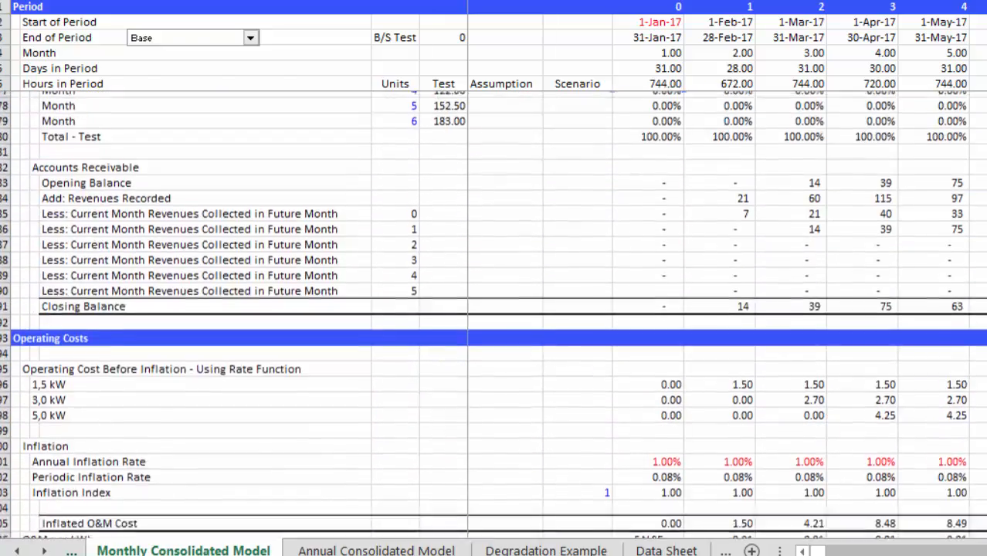
key("Down")
key("Down")
key("Down")
key("Down")
key("Down")
key("Down")
key("Down")
key("Down")
key("Down")
key("Down")
key("Down")
key("Down")
key("Down")
key("Down")
key("Down")
key("Down")
key("Down")
key("Down")
key("Down")
key("Down")
key("Down")
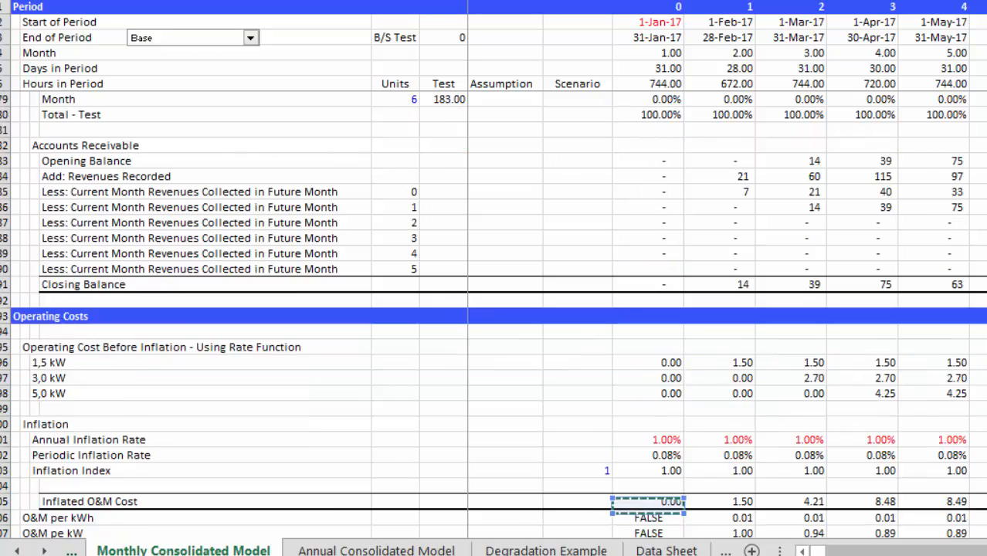
key("Down")
key("Up")
key("Up")
key("Up")
key("Up")
key("Up")
key("Up")
key("Up")
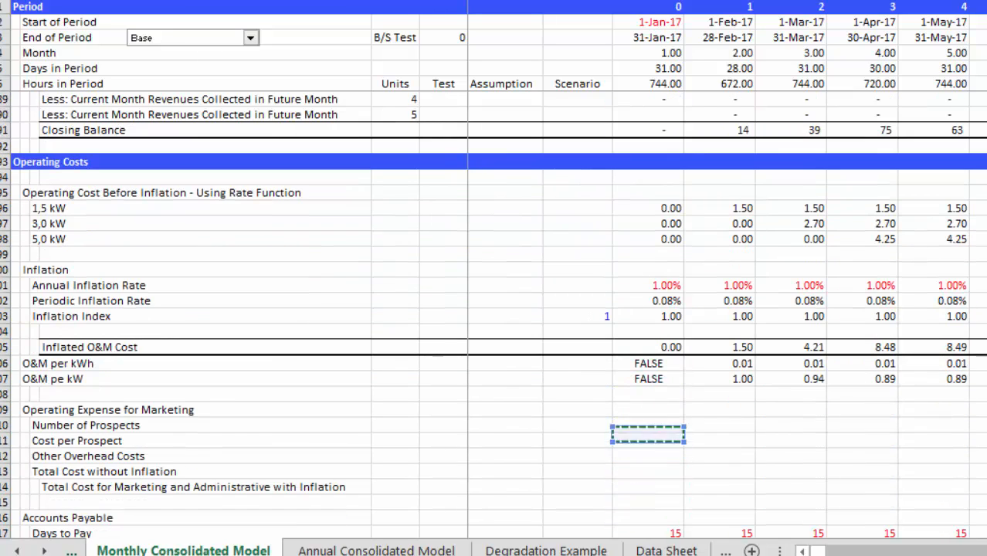
key("Up")
key("Up")
key("Up")
key("Return")
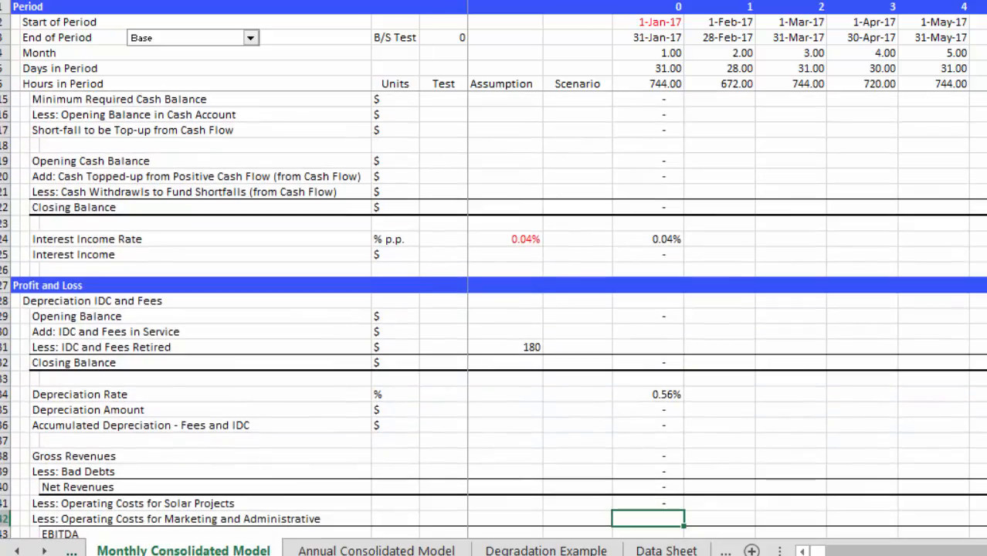
- Calculate EBITDA in I343 as Net Revenues in I340 minus the two operating cost rows, I341 and I342
key("Down")
type("=")
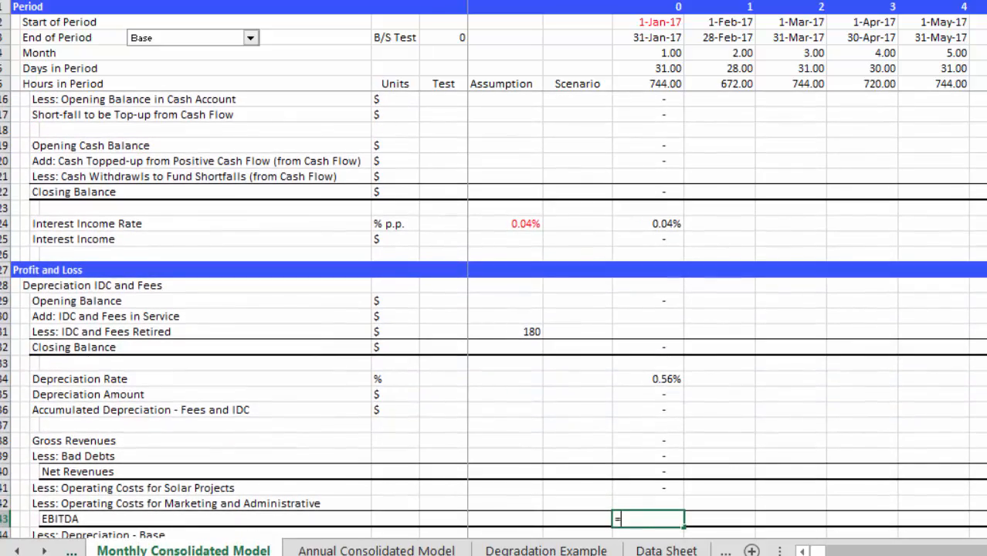
key("Up")
key("Up")
key("Up")
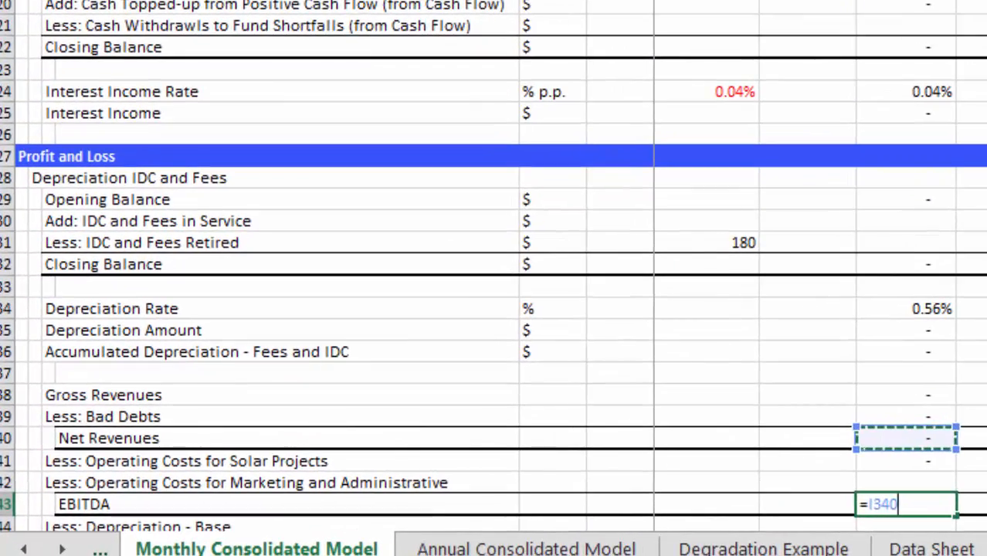
type("-")
key("Up")
key("Up")
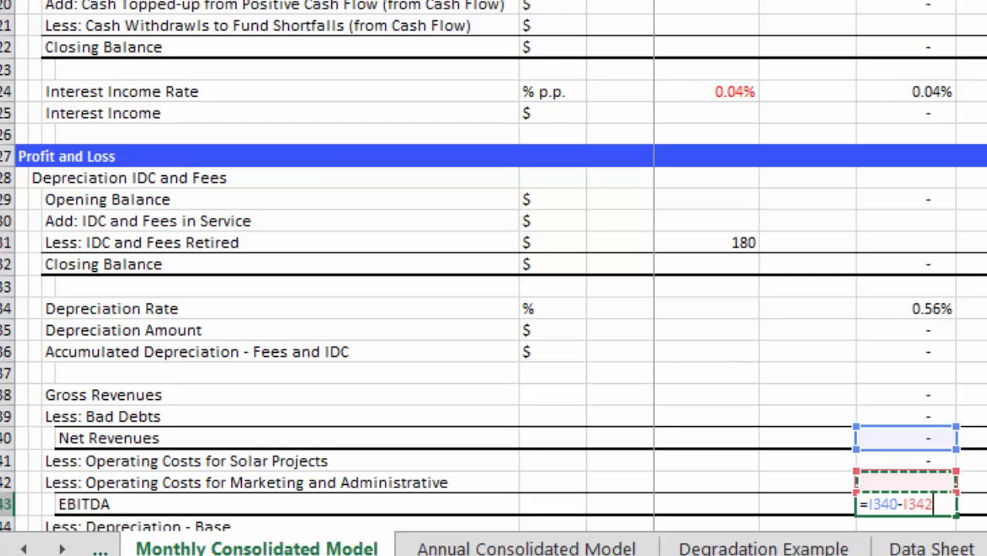
type("-")
key("Up")
key("Return")
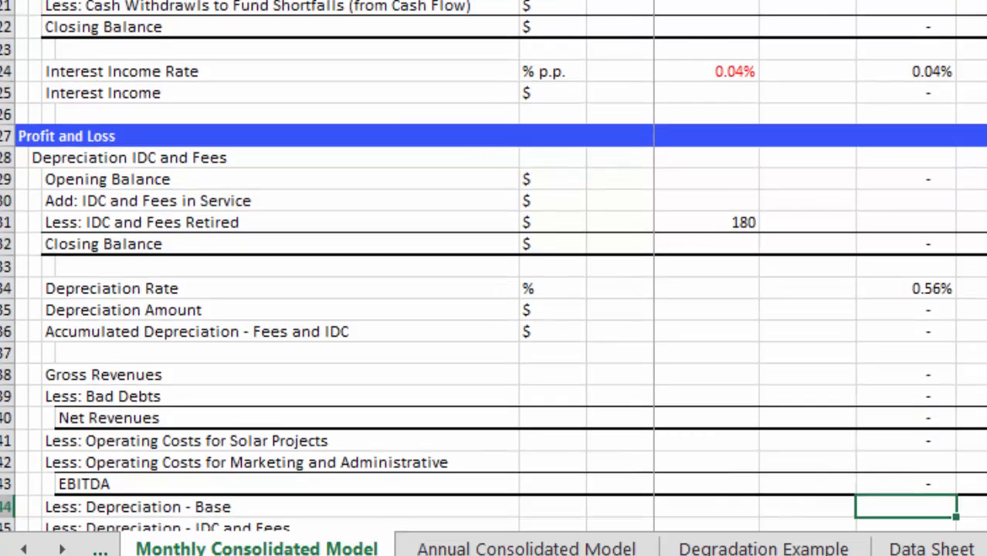
- Link Less: Depreciation - Base in I344 to the first-period Staight Line Depreciation in I258
key("Down")
key("Up")
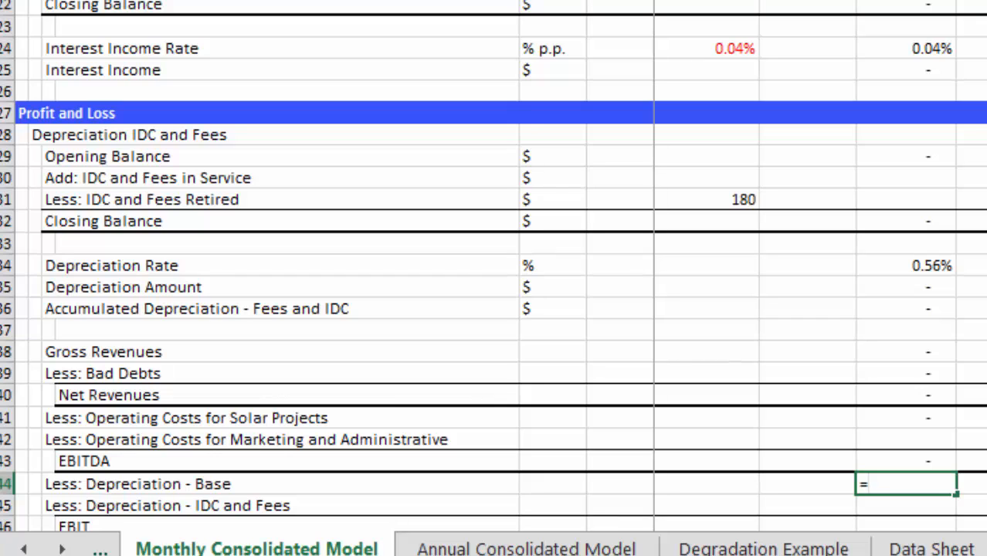
type("=")
key("Page_Up")
key("Page_Up")
key("Page_Up")
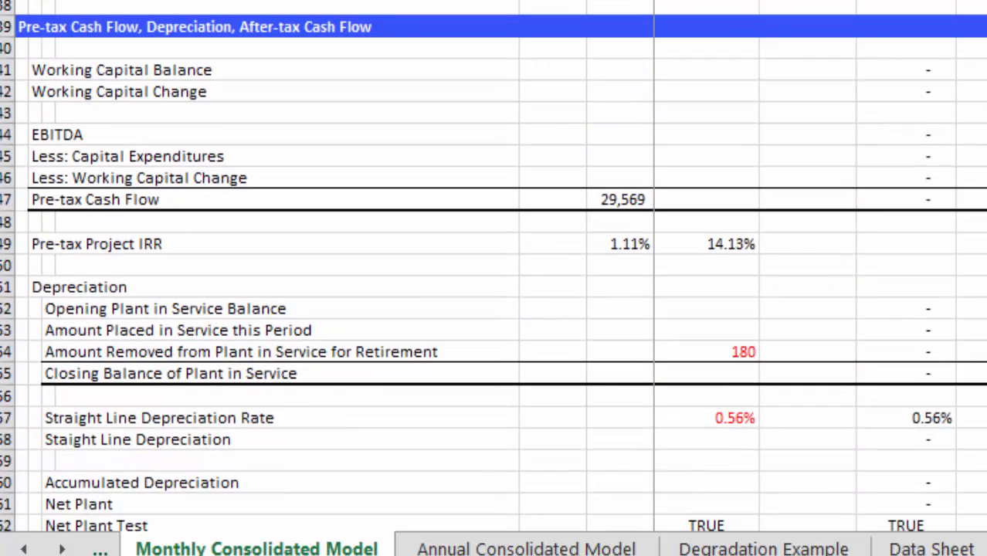
key("Down")
key("Down")
key("Down")
key("Down")
key("Down")
key("Down")
key("Down")
key("Down")
key("Down")
key("Down")
key("Down")
key("Down")
key("Down")
key("Down")
key("Down")
key("Down")
key("Down")
key("Down")
key("Down")
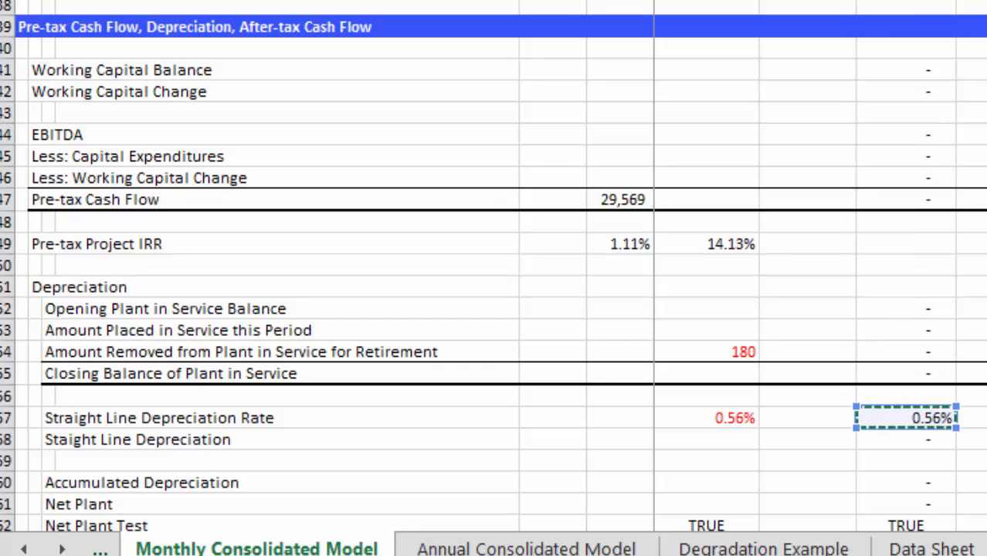
key("Return")
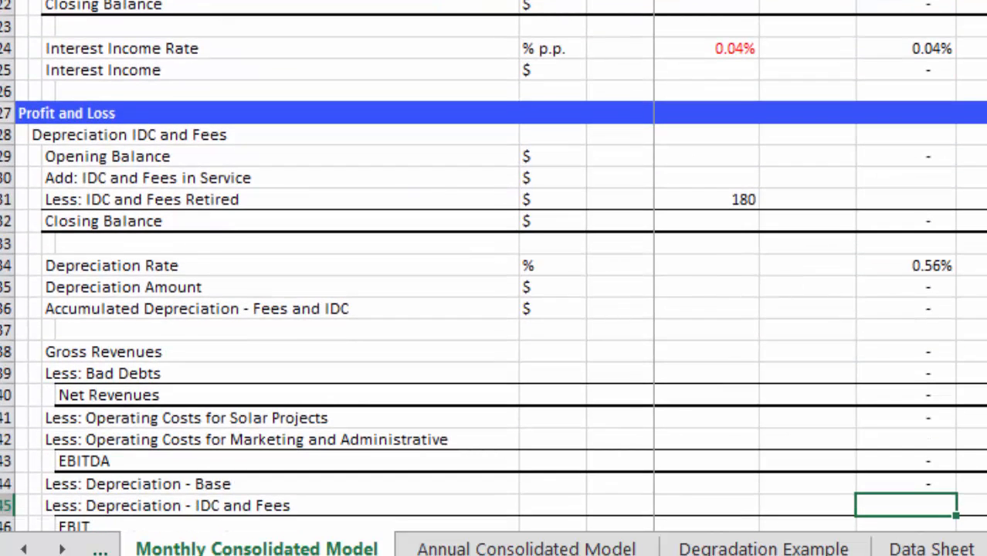
- Link Less: Depreciation - IDC and Fees in I345 to the first-period Depreciation Amount in I335 of the IDC and Fees block
key("Page_Up")
key("Down")
key("Down")
key("Down")
key("Down")
key("Down")
key("Down")
key("Down")
key("Down")
key("Down")
key("Down")
key("Down")
key("Down")
key("Down")
key("Down")
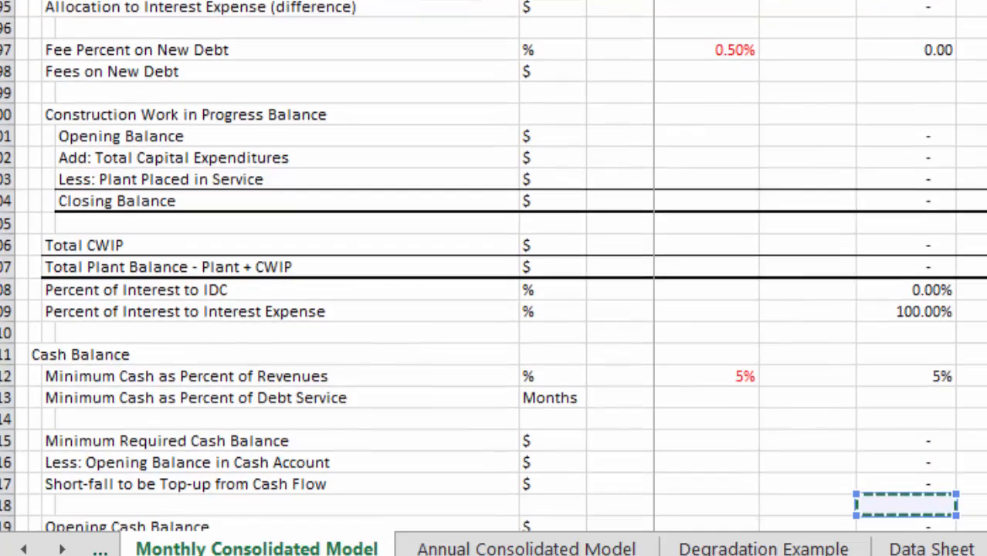
key("Down")
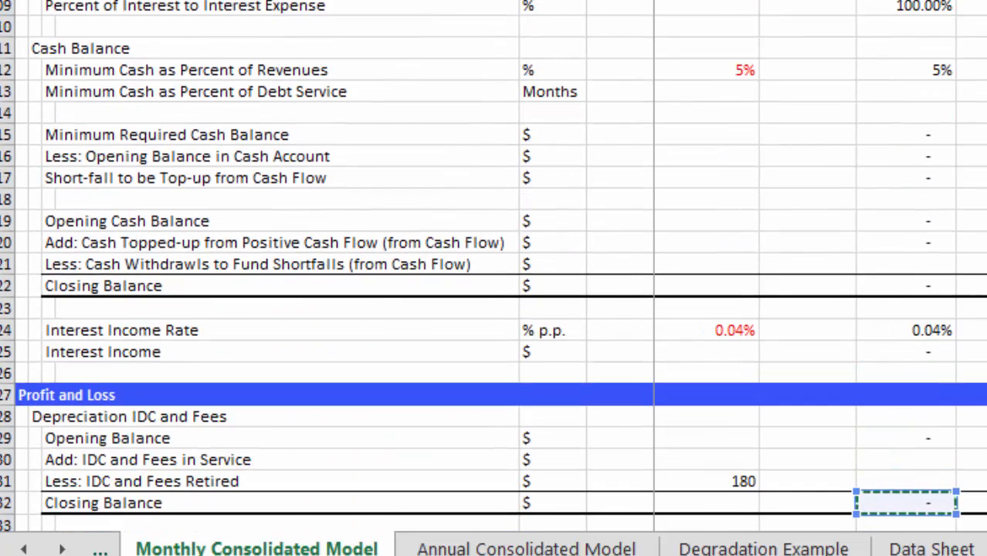
key("Up")
key("Up")
key("Up")
key("Up")
key("Up")
key("Up")
key("Up")
key("Up")
key("Up")
key("Up")
key("Up")
key("Up")
key("Up")
key("Up")
key("Up")
key("Up")
key("Up")
key("Up")
key("Up")
key("Up")
key("Up")
key("Up")
key("Up")
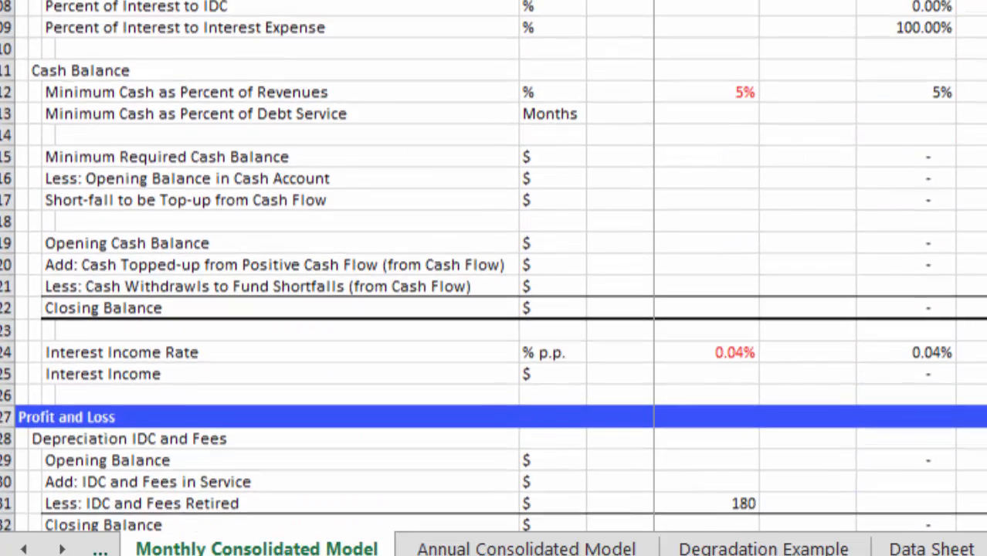
key("shift+Up")
key("Down")
key("Down")
key("Down")
key("Down")
key("Down")
key("Down")
key("Down")
key("Down")
key("Down")
key("Down")
key("Down")
key("Down")
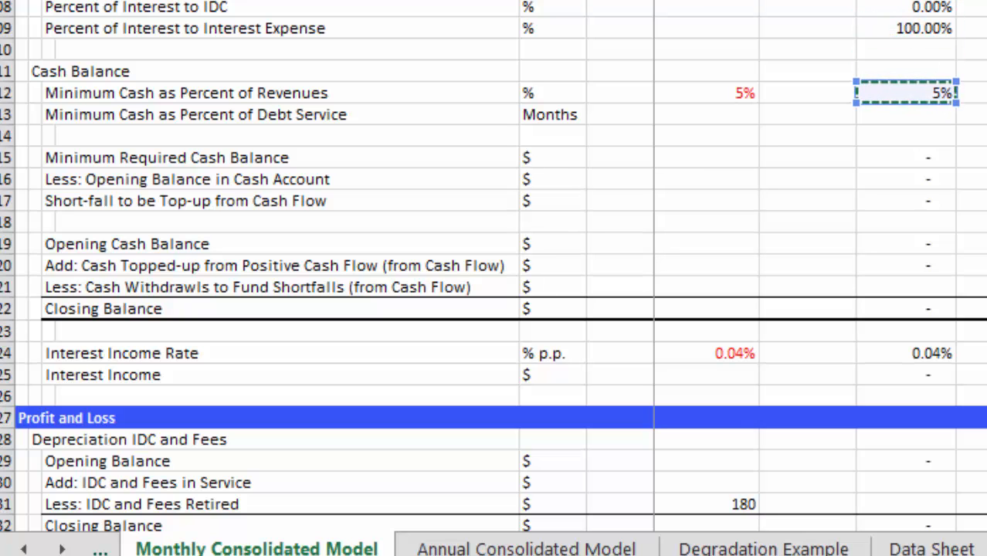
key("Down")
key("Down")
key("Down")
key("Down")
key("Down")
key("Down")
key("Down")
key("Down")
key("Down")
key("Down")
key("Down")
key("Down")
key("Down")
key("Down")
key("Down")
key("Down")
key("Down")
key("Down")
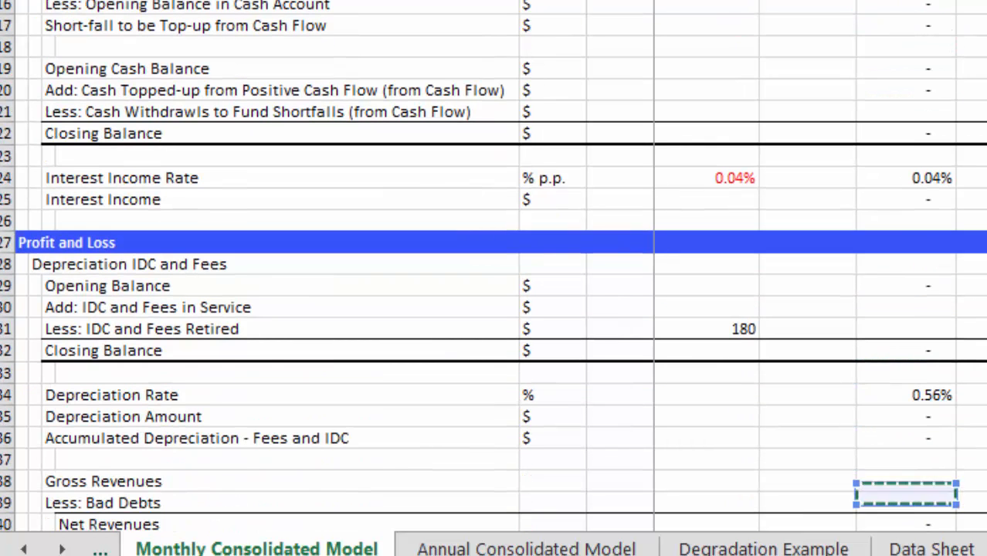
key("Up")
key("Up")
key("Up")
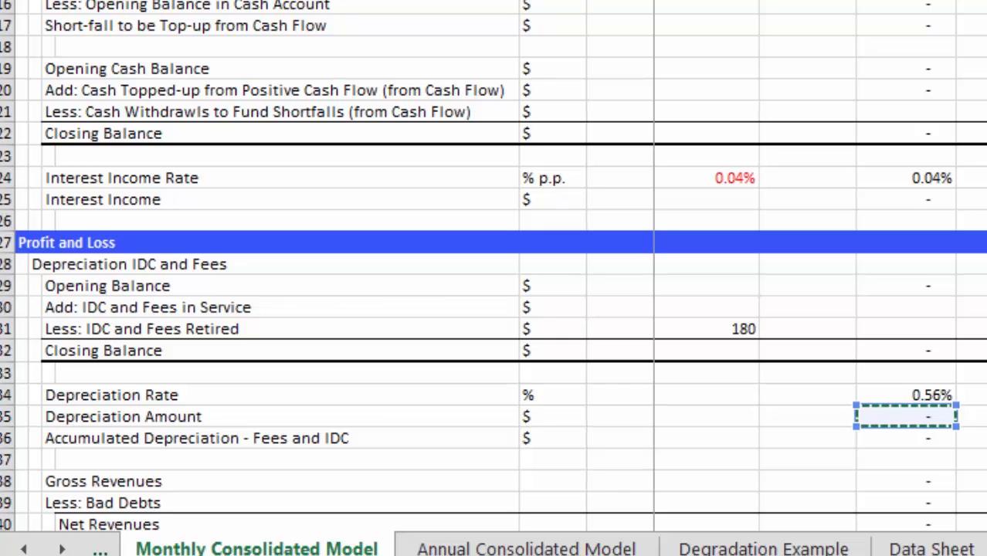
key("Return")
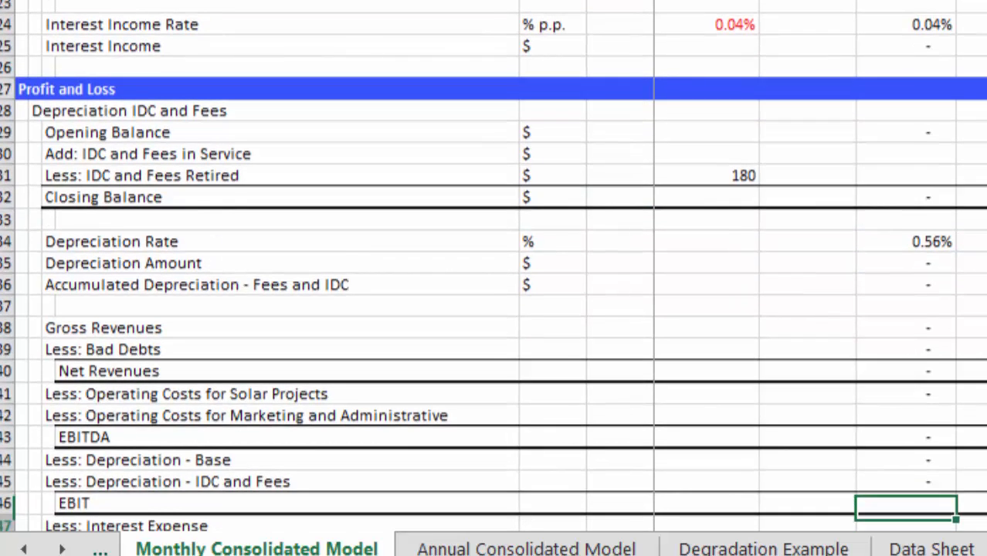
- Enter =I343-I344-I345 in I346 to calculate EBIT as EBITDA less both depreciation rows
type("=")
key("Up")
key("Up")
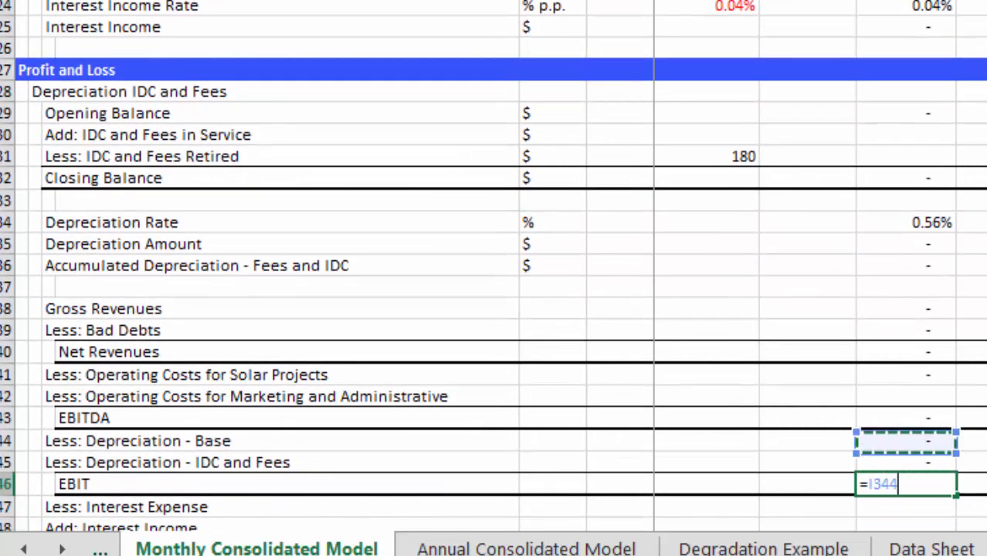
type("-")
key("Up")
key("Up")
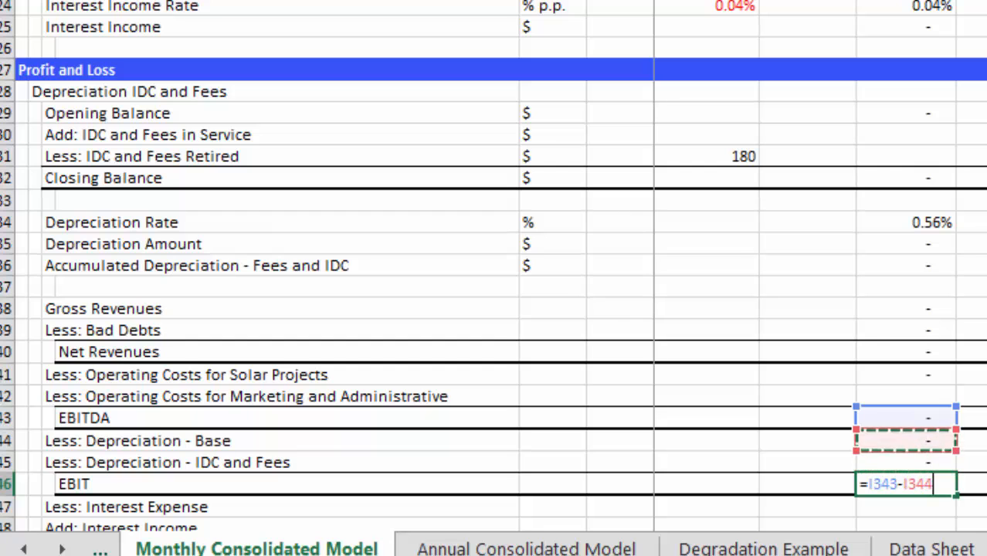
type("-")
key("Up")
key("Return")
- Link Less: Interest Expense in I347 to the first-period Allocation to Interest Expense (difference) in I295
key("Down")
key("Down")
key("Down")
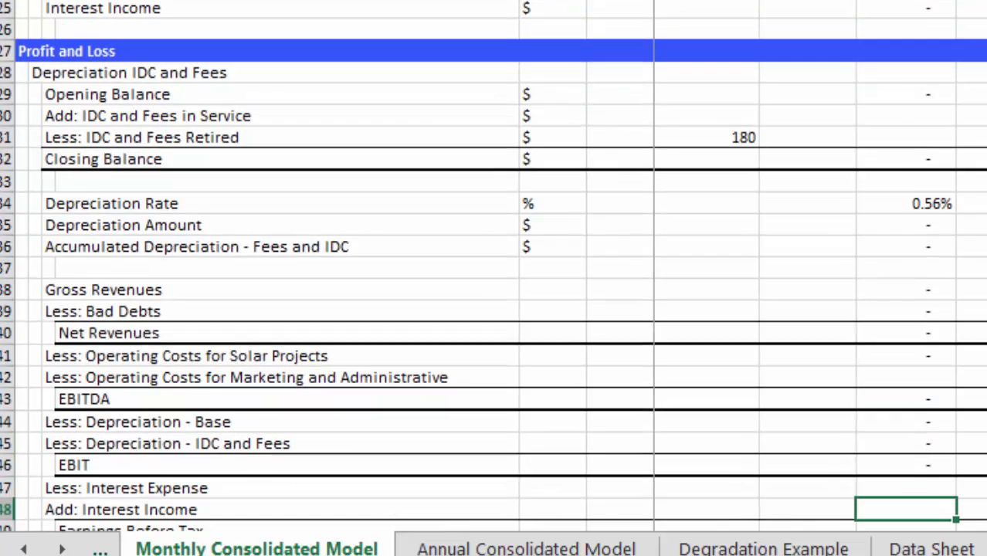
key("Up")
key("Up")
key("Up")
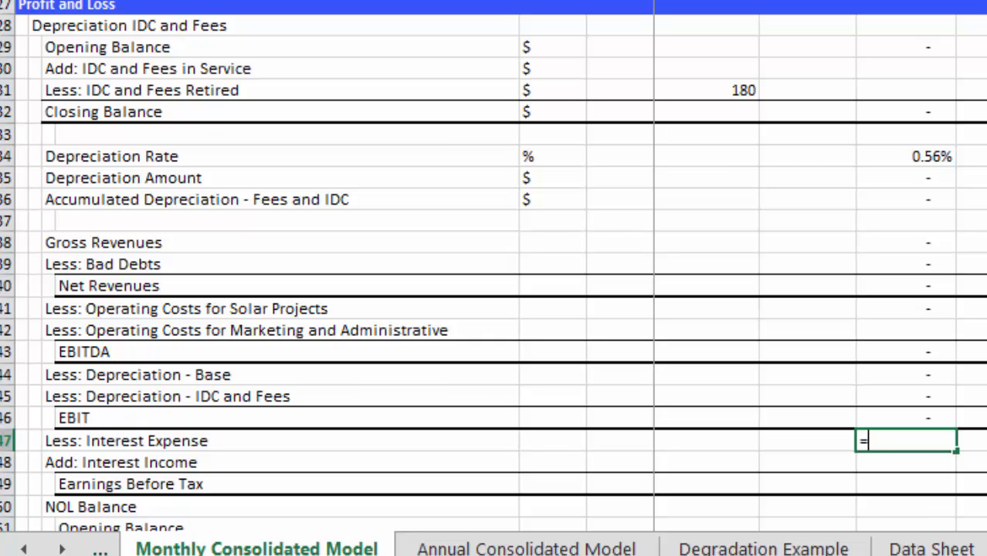
type("=")
key("Up")
key("Up")
key("Up")
key("Up")
key("Up")
key("Up")
key("Up")
key("Up")
key("Up")
key("Up")
key("Up")
key("Up")
key("Up")
key("Up")
key("Up")
key("Up")
key("Escape")
scroll(494, 267, "up", 2)
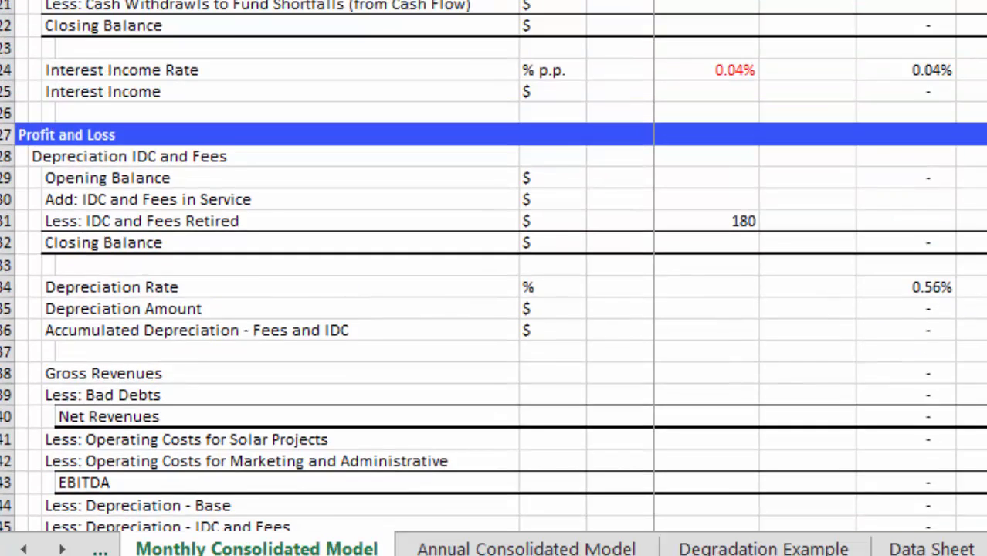
scroll(495, 278, "up", 12)
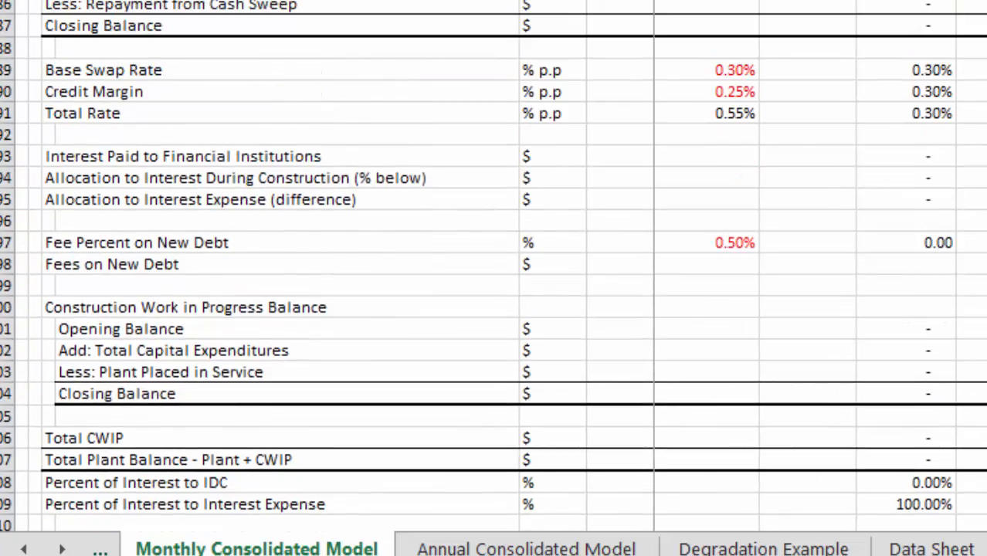
scroll(495, 278, "up", 6)
key("Down")
key("Down")
key("Down")
key("Down")
key("Down")
key("Down")
key("Down")
key("Down")
key("Down")
key("Down")
key("Down")
key("Down")
key("Down")
key("Down")
key("Down")
key("Down")
key("Down")
key("Down")
key("Down")
key("Down")
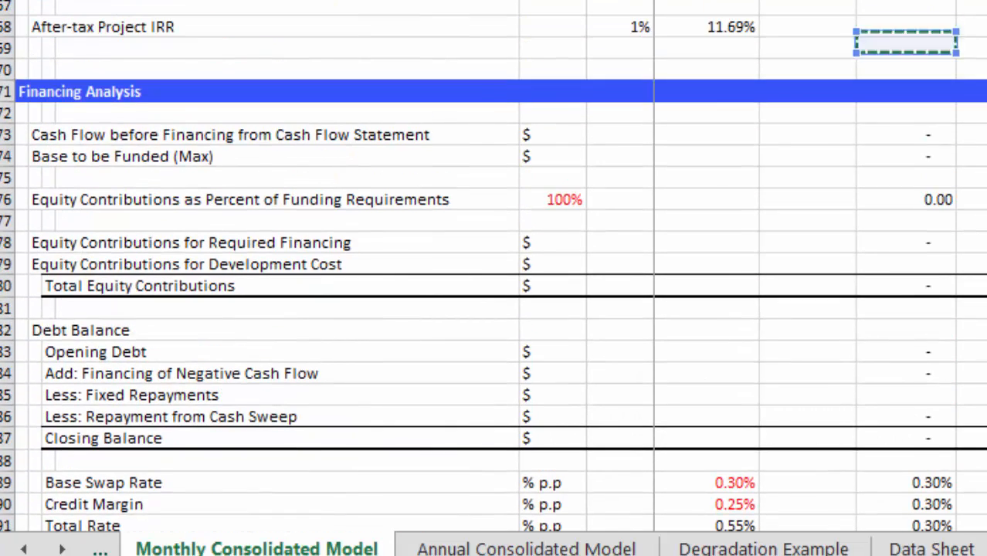
key("Up")
key("Up")
key("Up")
key("Up")
key("Up")
key("Up")
key("Up")
key("Up")
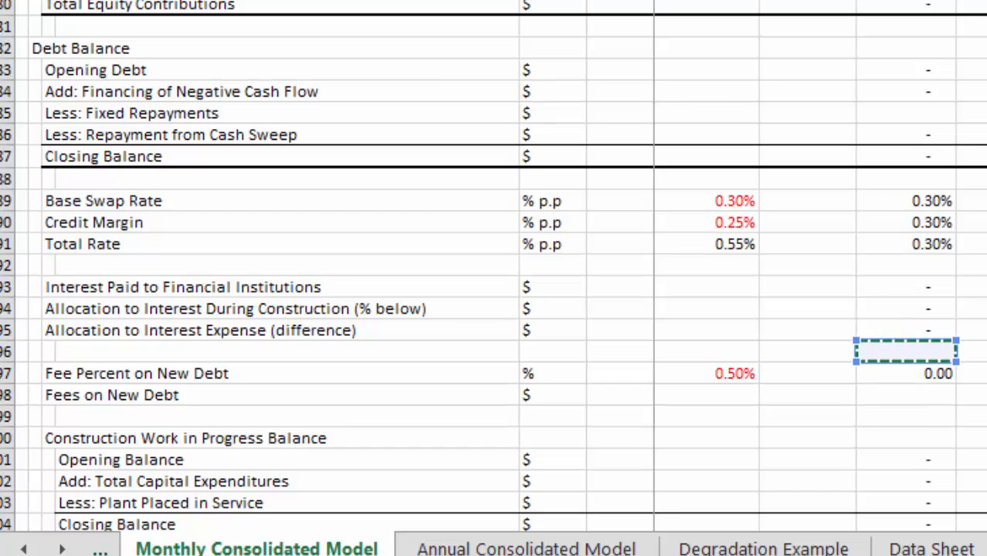
key("Return")
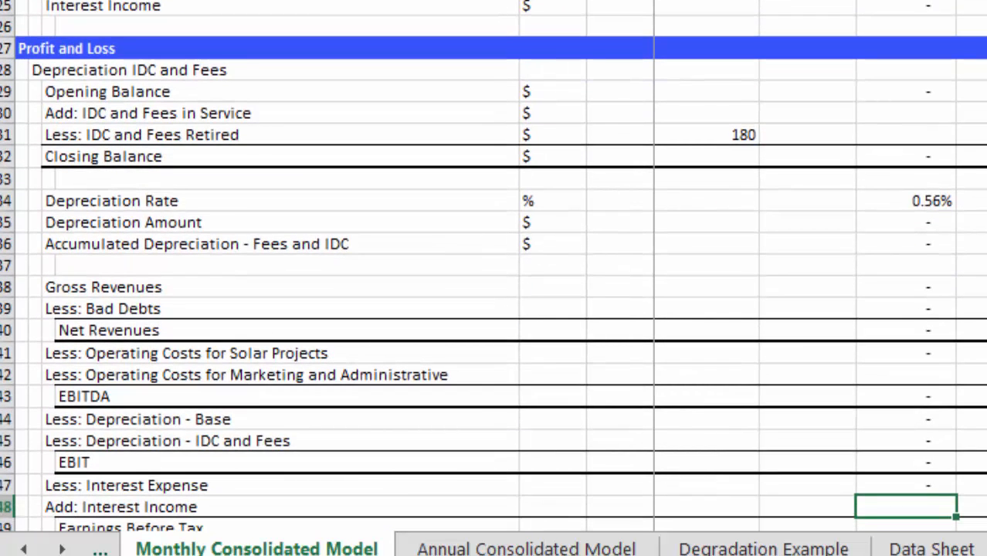
- Link Add: Interest Income in I348 to the first-period Interest Income in I325 of the Cash Balance block
type("=")
key("Up")
key("Up")
key("Up")
key("Up")
key("Up")
key("Up")
key("Up")
key("Up")
key("Up")
key("Up")
key("Up")
key("Up")
key("Up")
key("Up")
key("Up")
key("Up")
key("Up")
key("Up")
key("Up")
key("Up")
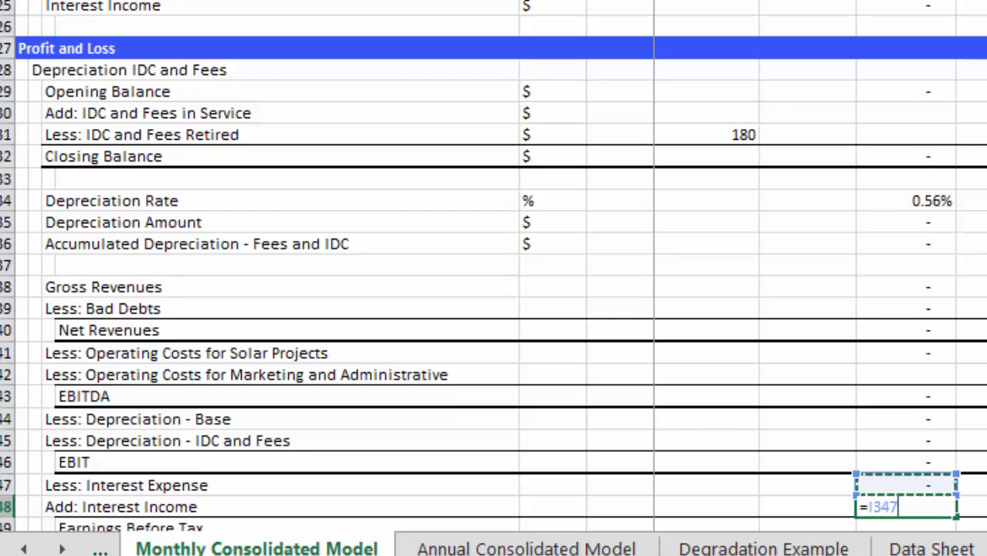
key("Up")
key("Up")
key("Up")
key("Up")
key("Up")
key("Up")
key("Up")
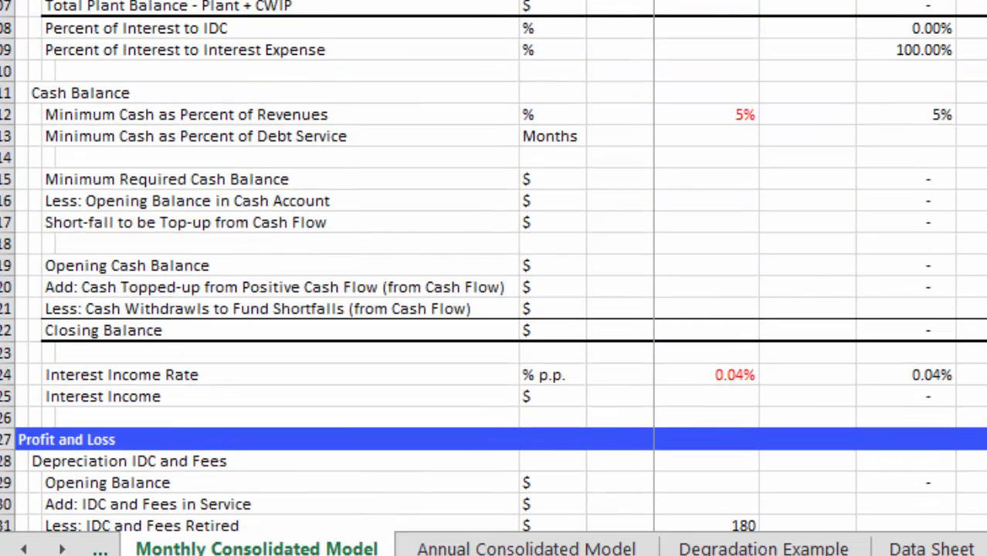
key("Down")
key("Down")
key("Down")
key("Down")
key("Down")
key("Down")
key("Down")
key("Down")
key("Down")
key("Down")
key("Down")
key("Down")
key("Down")
key("Down")
key("Down")
key("Down")
key("Down")
key("Down")
key("Down")
key("Down")
key("Up")
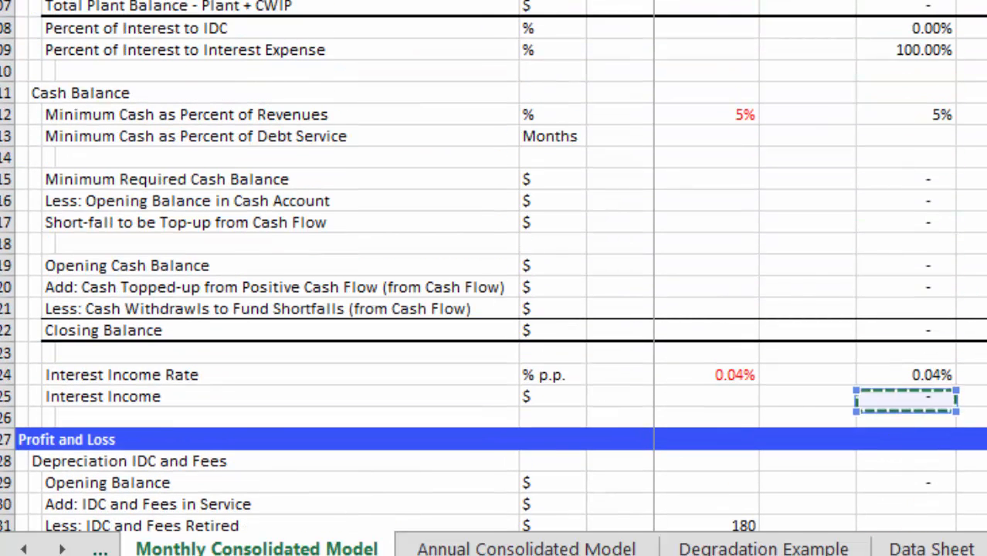
key("Return")
- Enter =I346-I347+I348 in I349 to calculate Earnings Before Tax from EBIT, interest expense and interest income
key("Down")
key("Down")
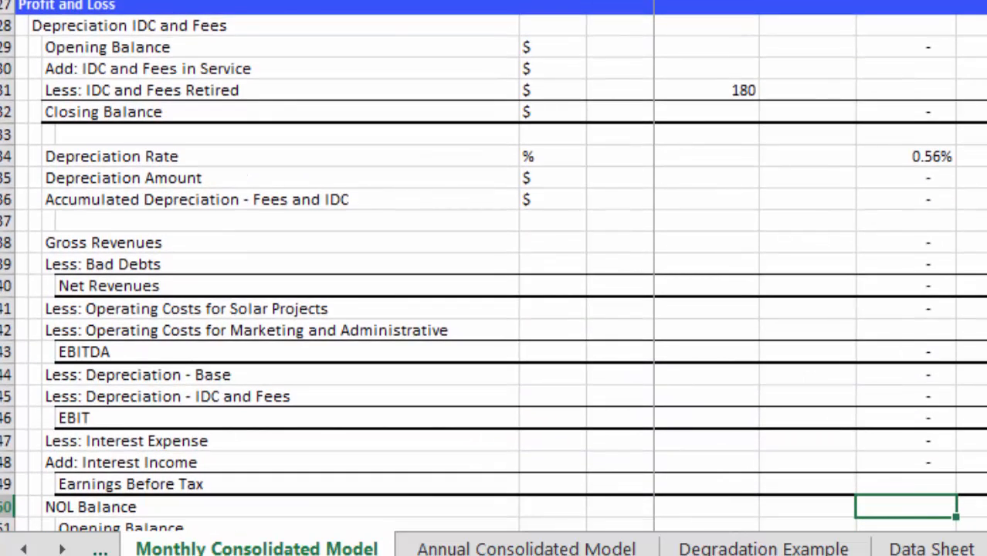
key("Up")
key("Up")
type("=")
key("Up")
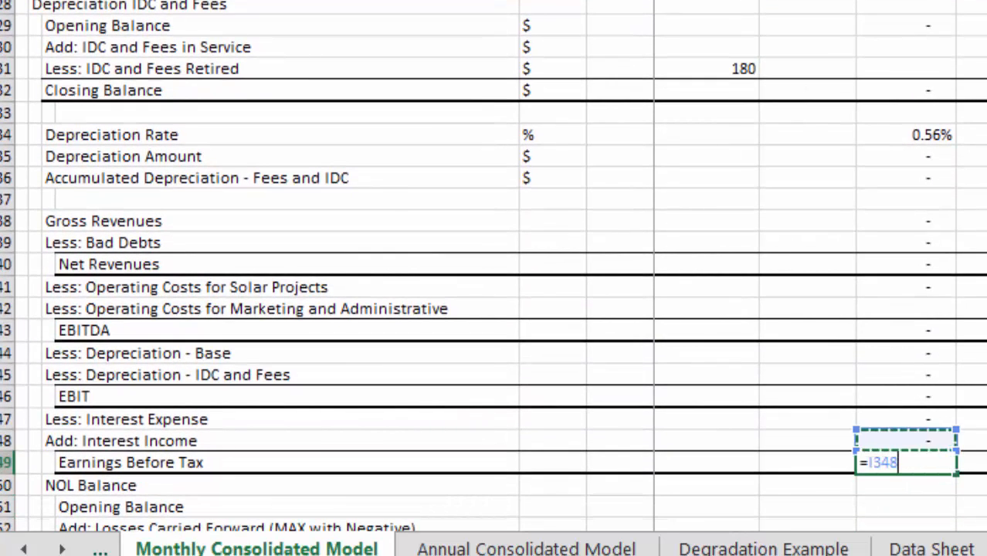
key("Up")
key("Up")
type("+")
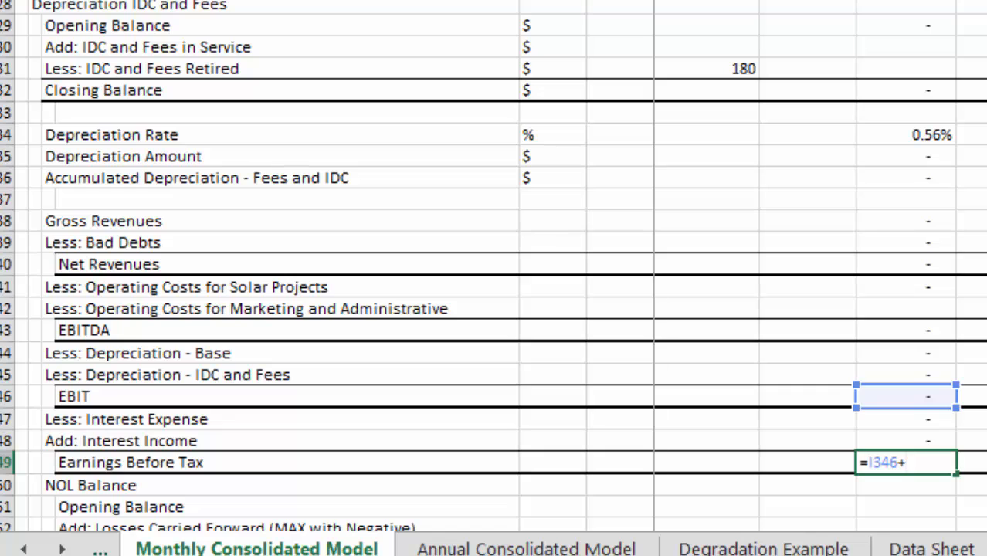
key("Up")
key("Up")
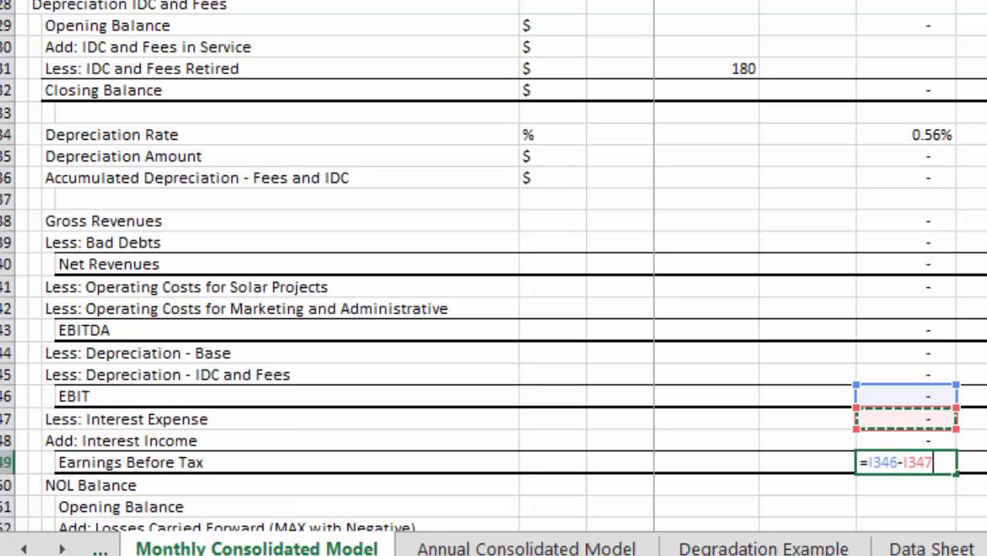
type("+")
key("Up")
key("Return")
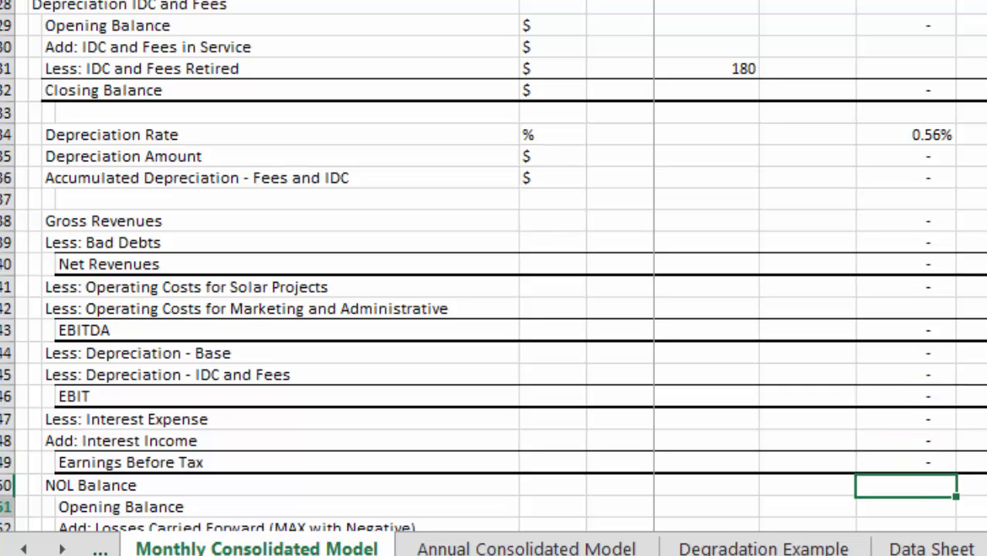
- Link the NOL Opening Balance in I351 to the prior-period NOL Closing Balance in row 354
key("Down")
key("Down")
key("Down")
key("Down")
key("Down")
key("Down")
key("Down")
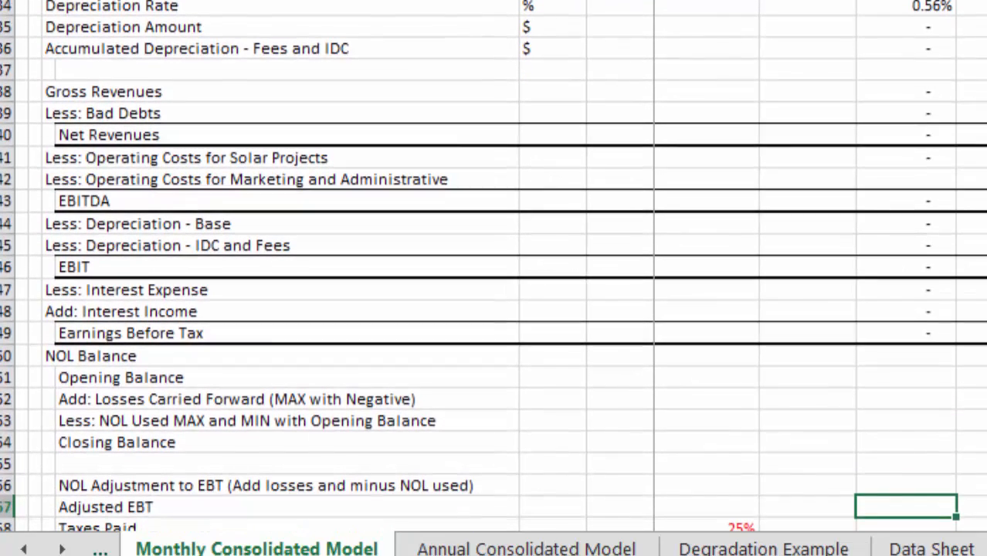
key("Up")
key("Up")
key("Up")
key("Up")
key("Up")
key("Up")
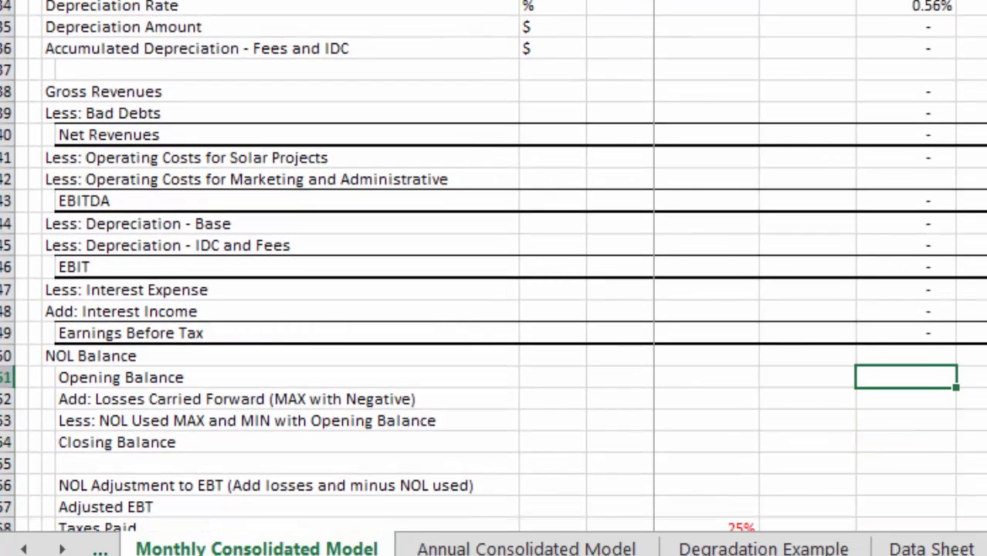
type("=")
key("Down")
key("Down")
key("Down")
key("Left")
key("Left")
key("Left")
key("Left")
key("Left")
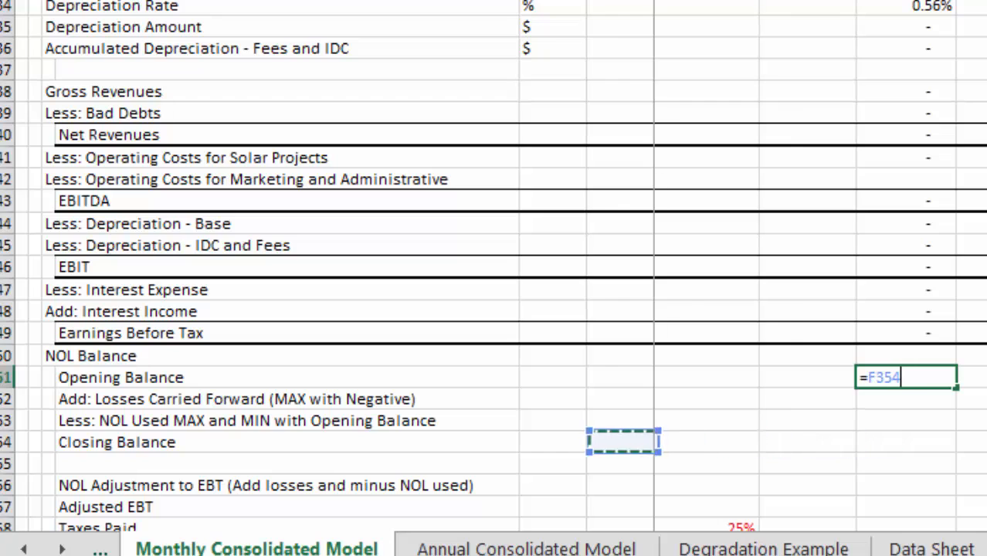
key("Right")
key("Right")
key("Right")
key("Right")
key("Return")
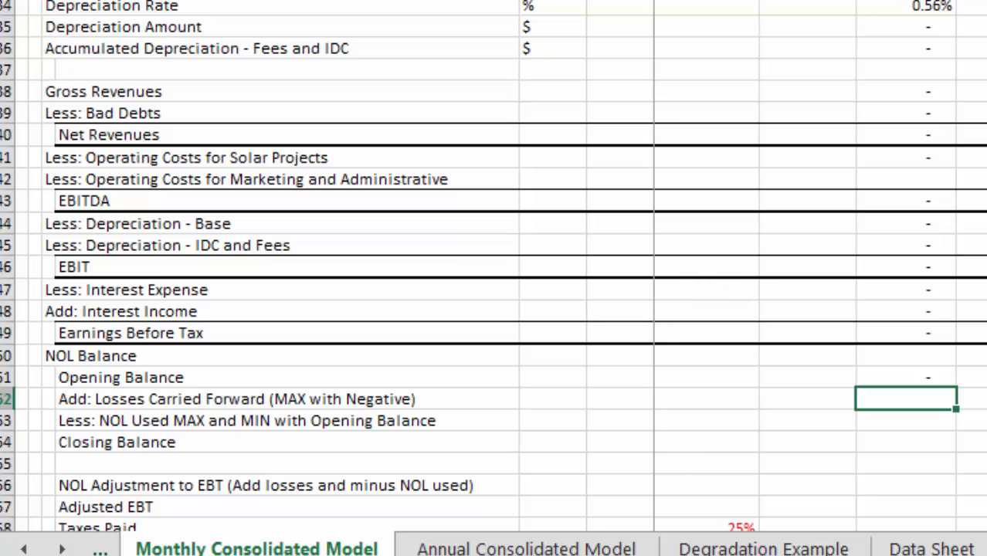
- Enter =MAX(-I349,0) in I352 to calculate Losses Carried Forward from negative Earnings Before Tax
type("=")
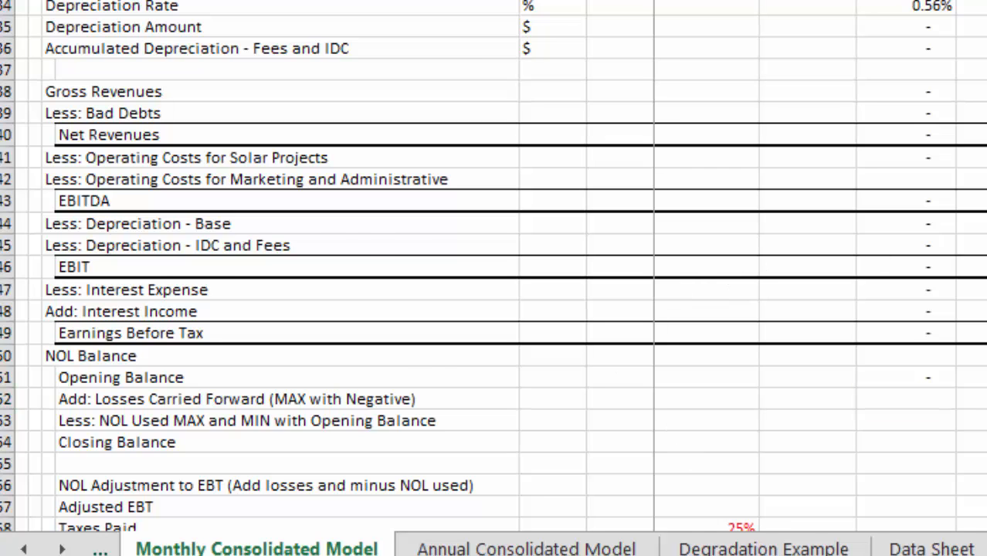
scroll(860, 164, "down", 3)
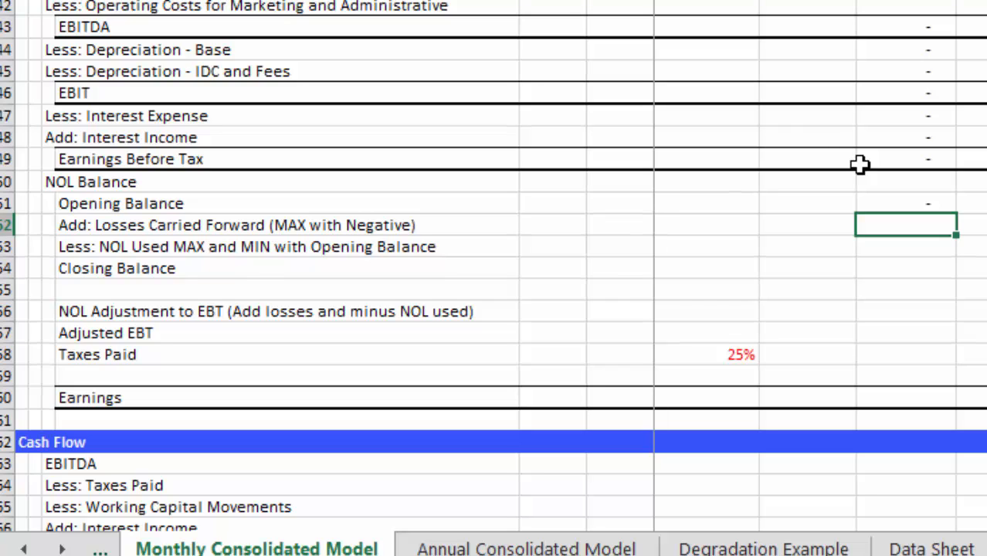
type("=max(")
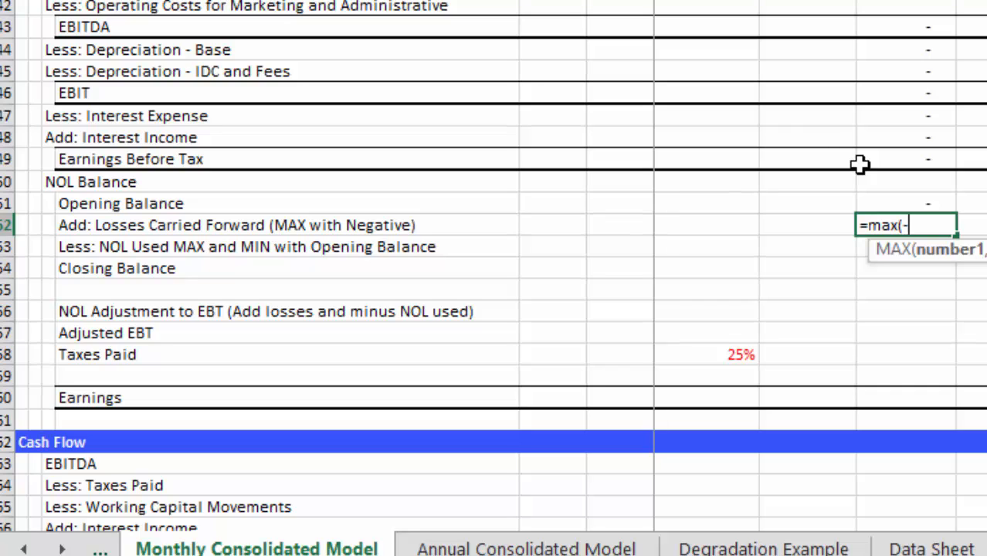
type("-")
left_click(860, 165)
type(",0)")
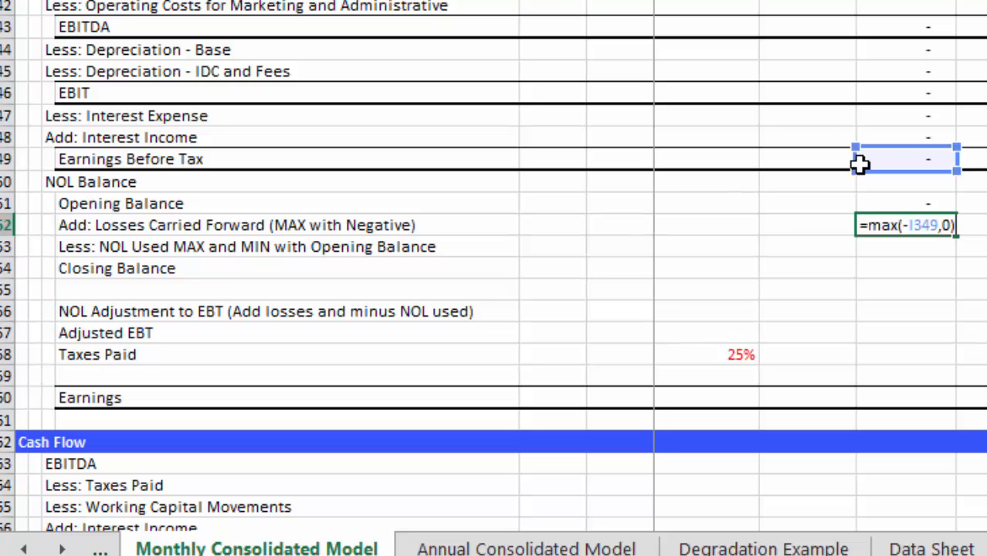
key("Return")
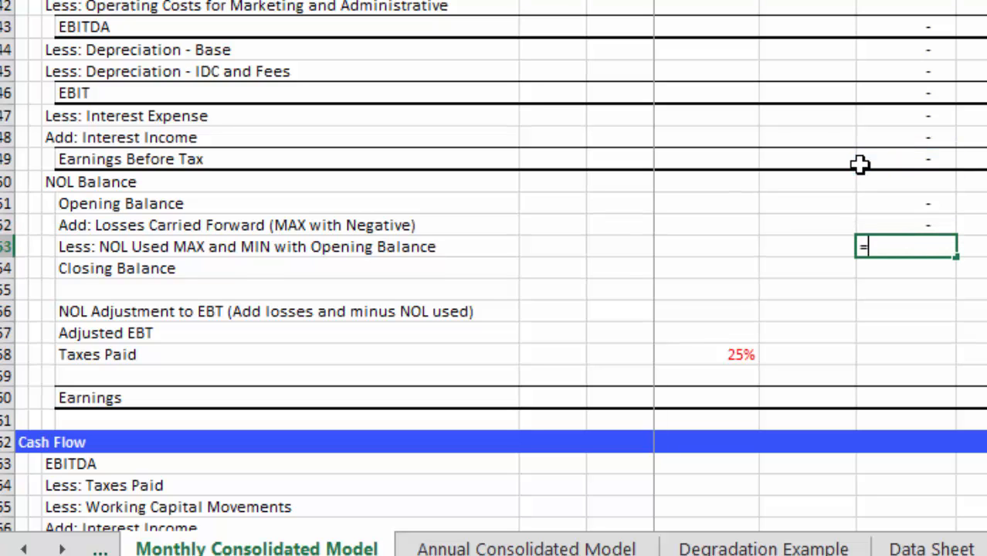
- Enter =MIN(I351,MAX(I349,0)) in I353 to calculate NOL Used, limited to the NOL Opening Balance
type("max(")
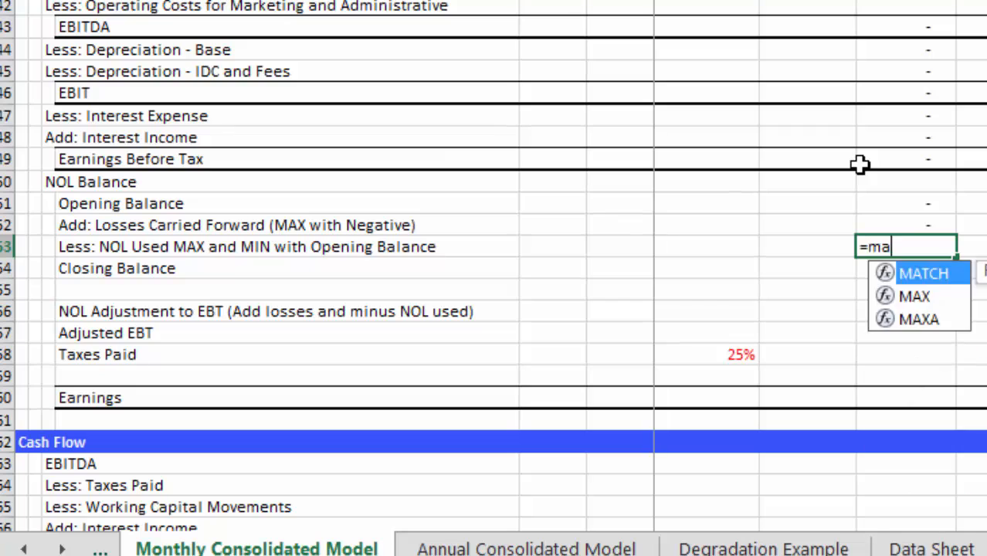
key("Up")
key("Up")
key("Up")
key("Up")
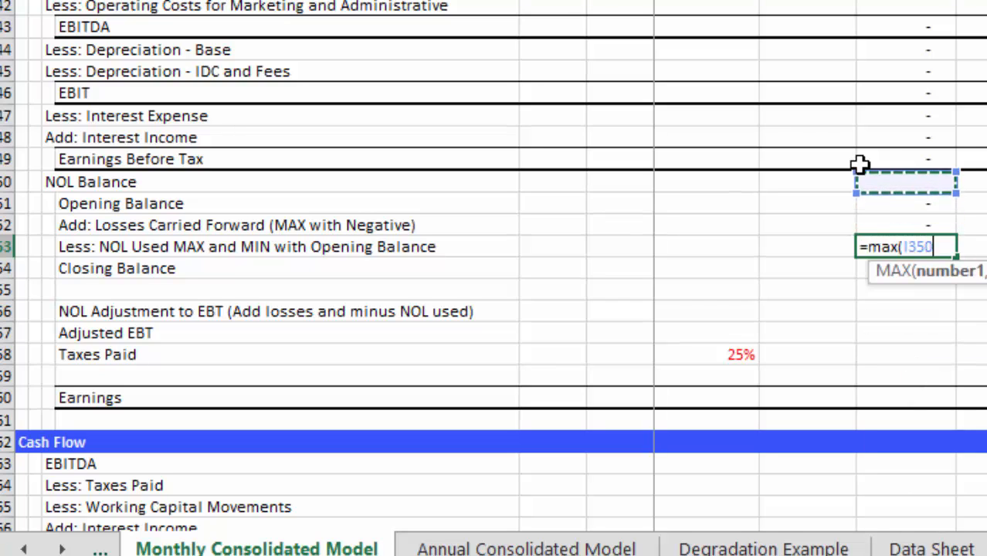
type(",")
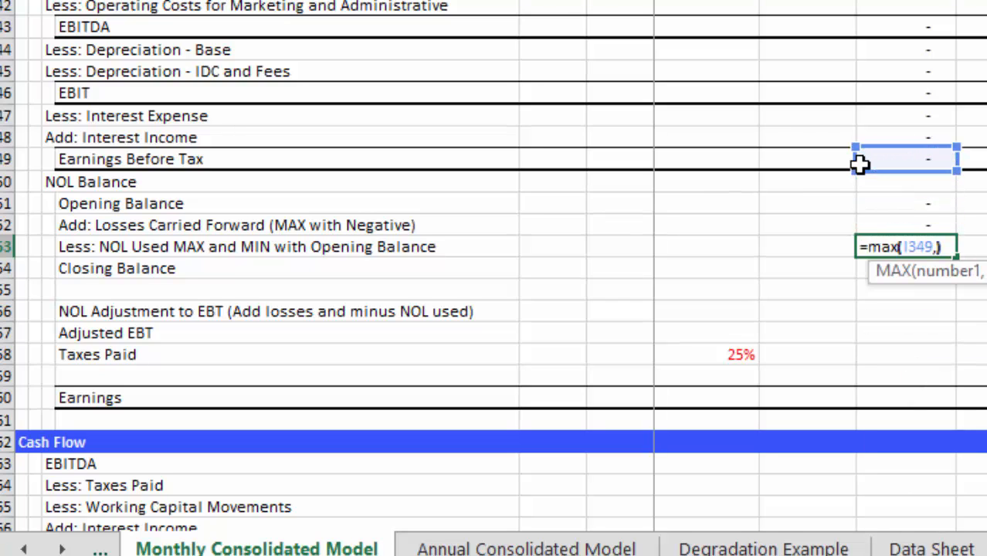
type("-")
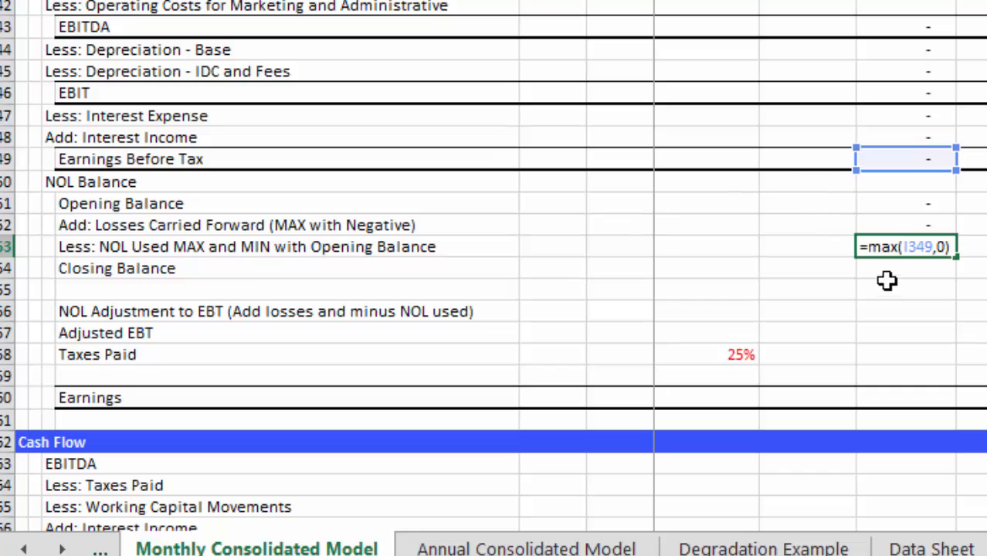
left_click(870, 245)
type("min(")
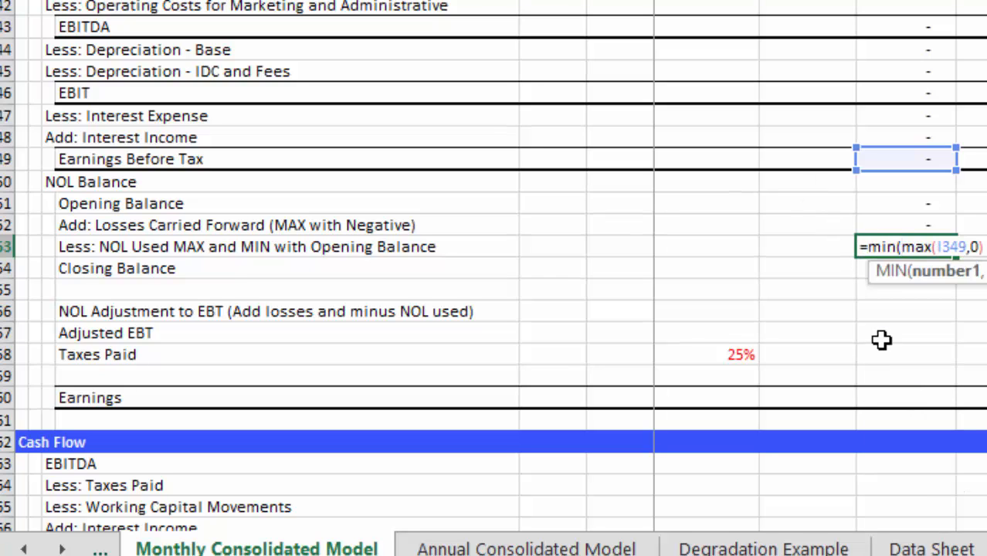
left_click(908, 203)
type(",")
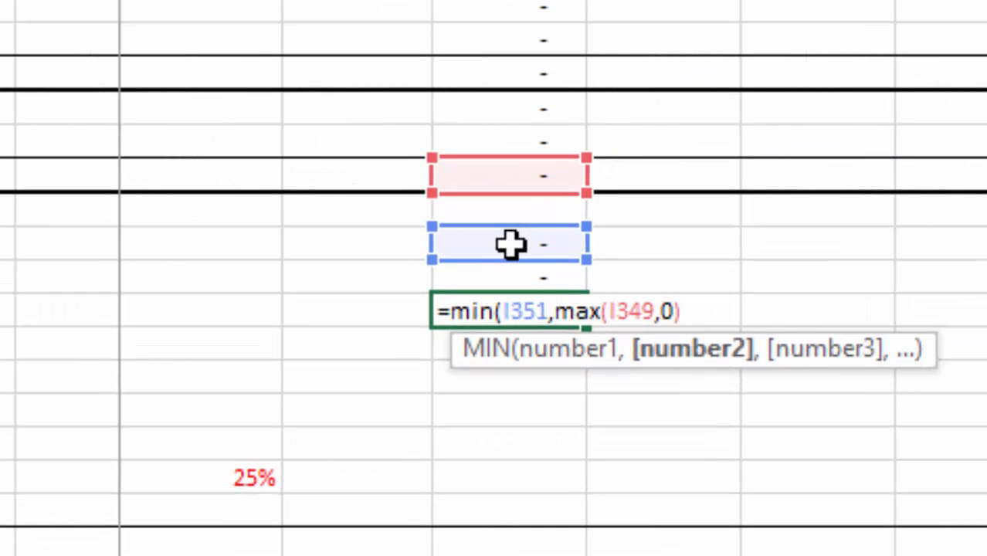
key("Return")
key("Return")
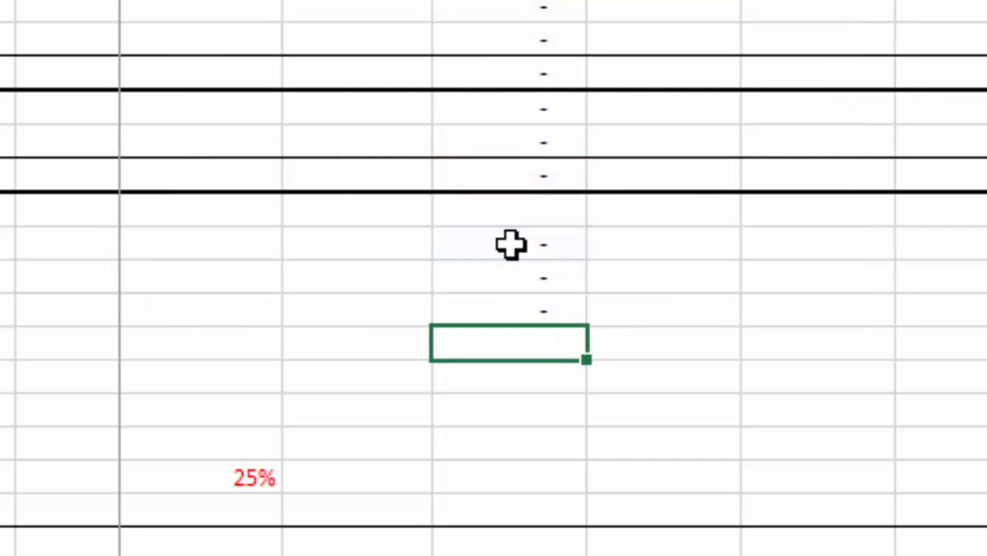
- Enter =I351+I352-I353 in I354 to calculate the NOL Closing Balance
type("=")
key("Up")
key("Up")
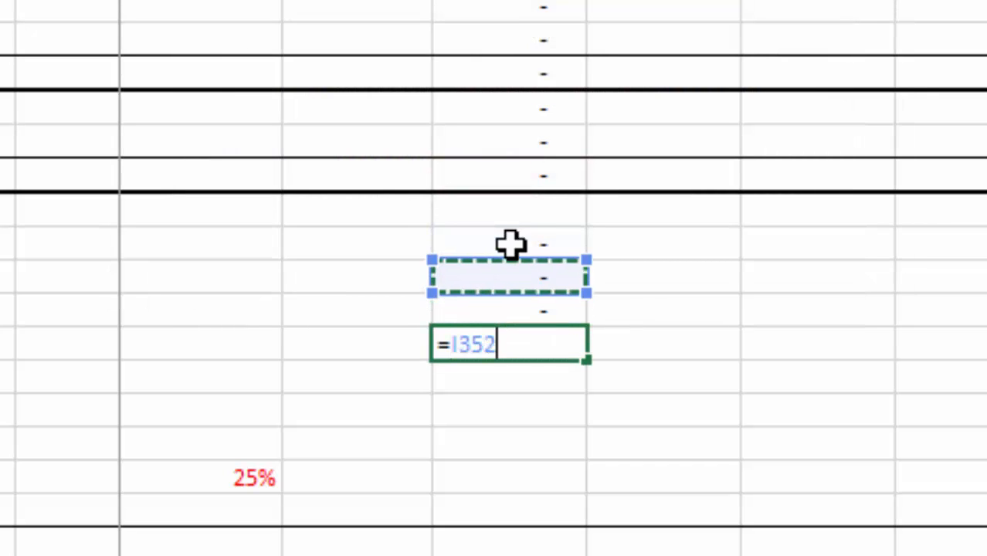
key("Up")
type("+")
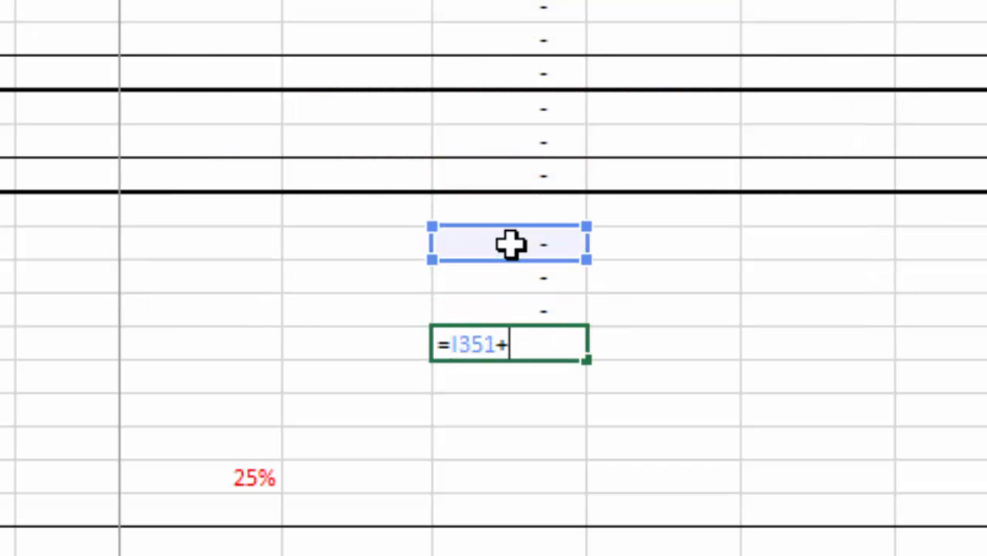
key("Up")
key("Up")
type("-")
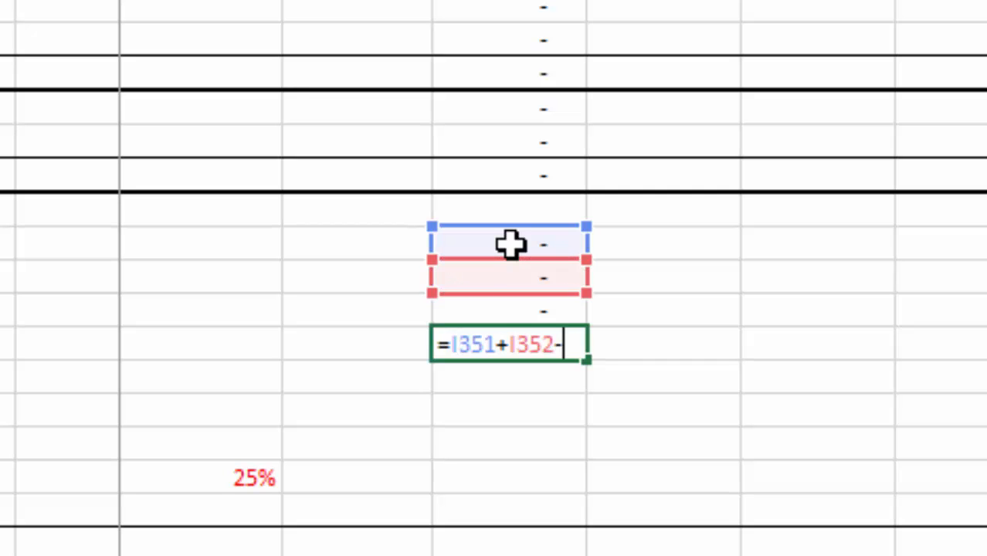
key("Up")
key("Return")
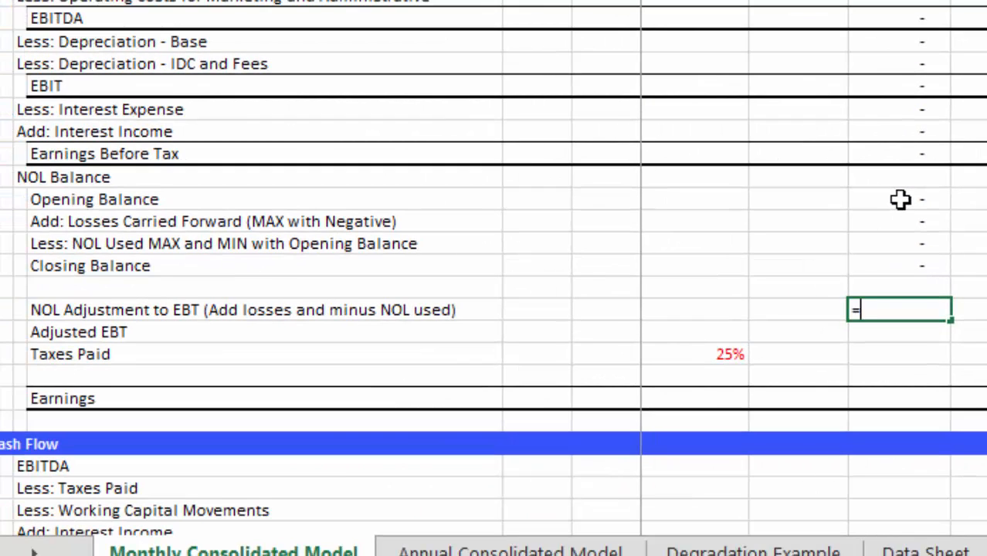
- Enter =I352-I353 in I356 to calculate the NOL Adjustment to EBT from losses carried forward minus NOL used
type("=")
key("Up")
key("Up")
key("Up")
key("Up")
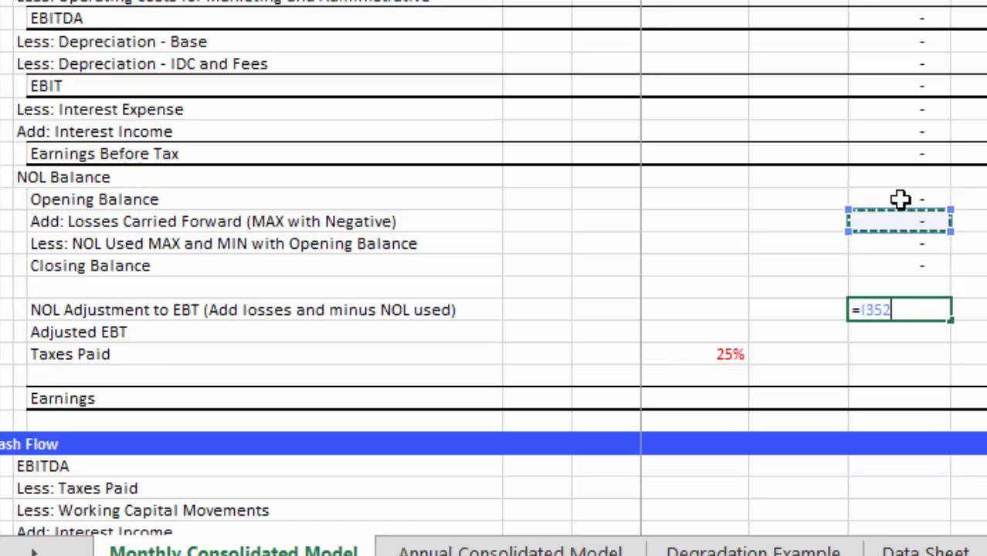
type("-")
key("Up")
key("Up")
key("Up")
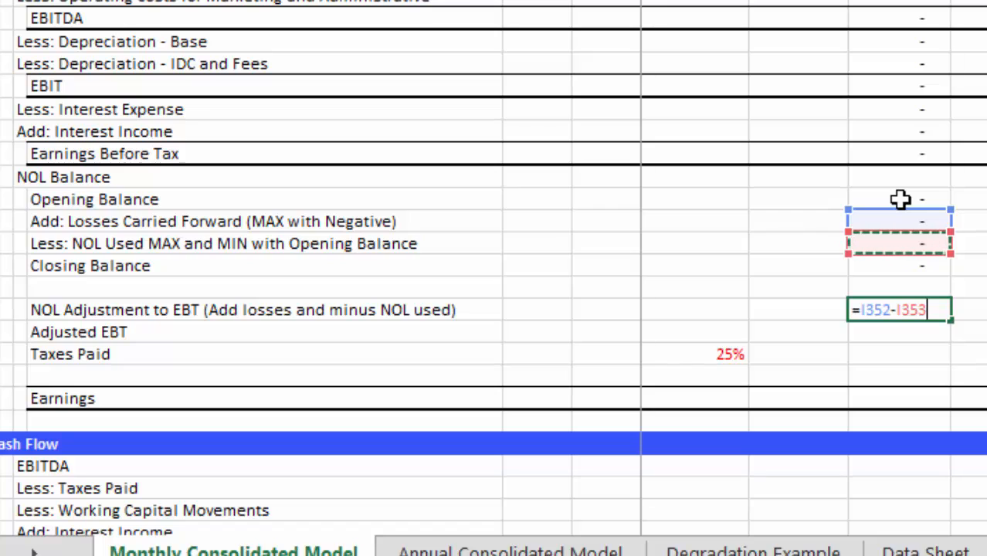
key("Return")
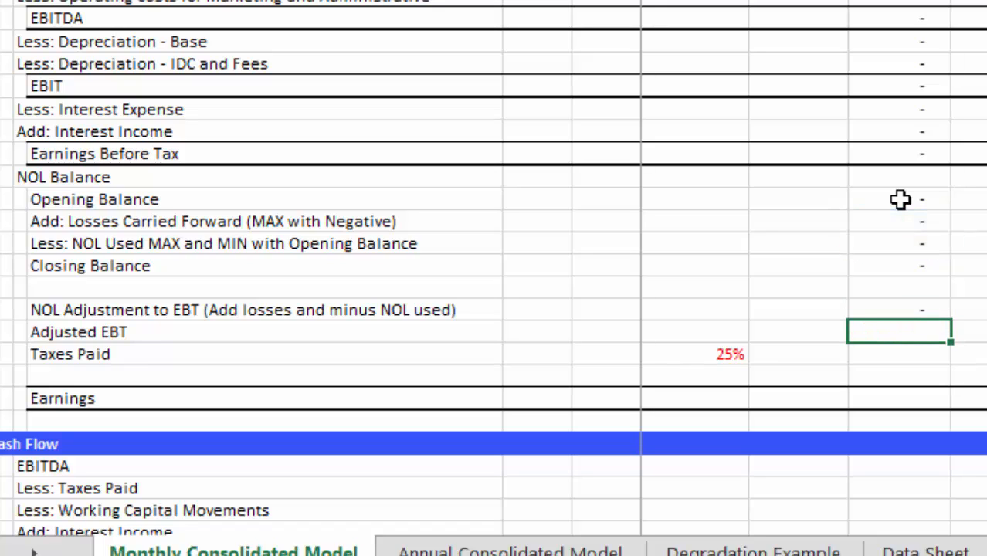
- Enter =I349+I356 in I357 to calculate Adjusted EBT from Earnings Before Tax and the NOL adjustment
type("=")
key("Up")
key("Up")
key("Up")
key("Up")
key("Up")
key("Up")
key("Up")
key("Up")
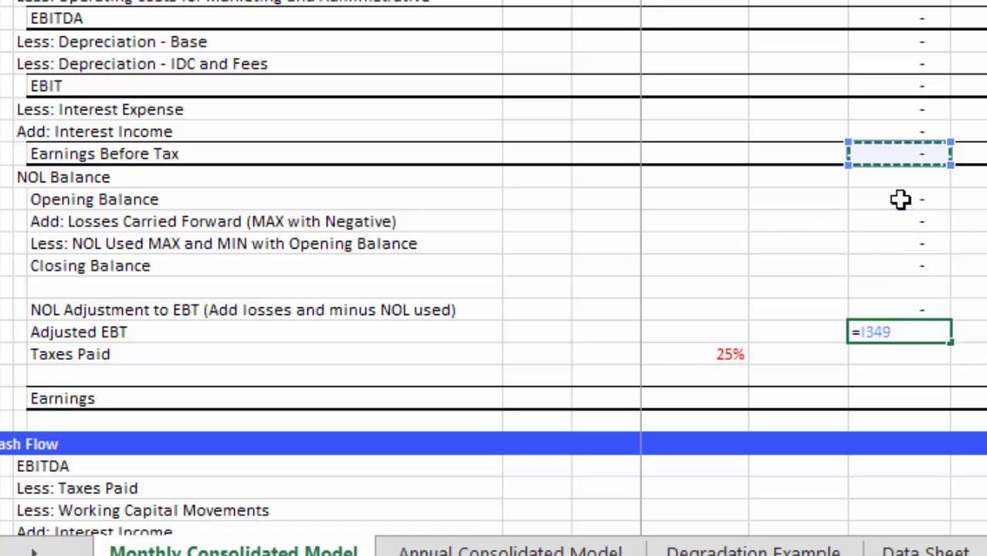
type("+")
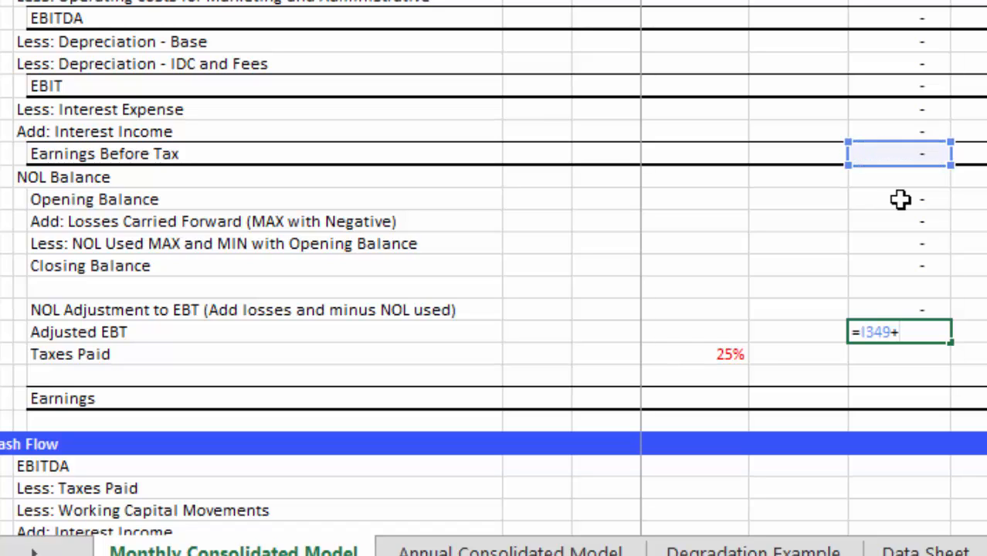
key("Up")
key("Return")
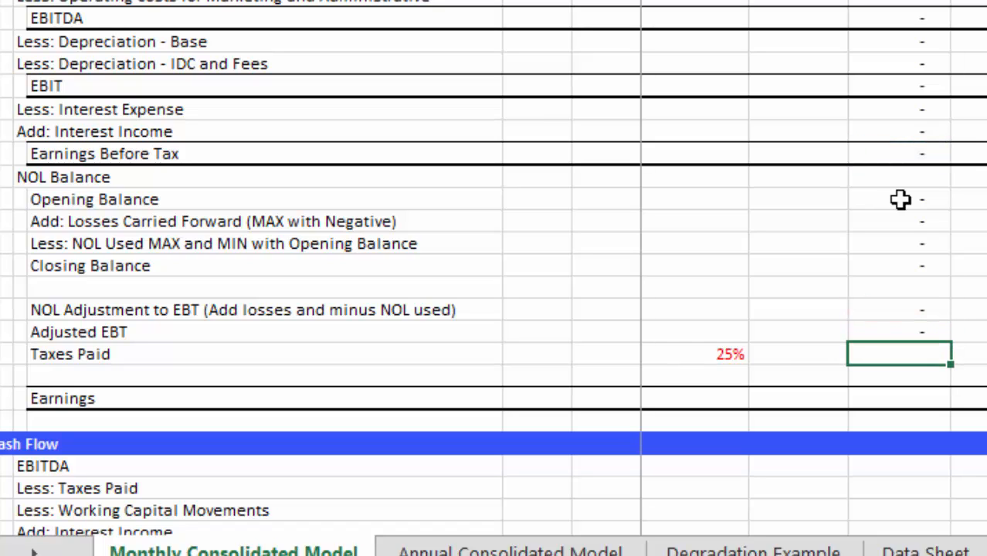
- Calculate Taxes Paid in I358 by multiplying the fixed reference to the tax rate in G358 by Adjusted EBT in I357
type("=")
key("Left")
key("Left")
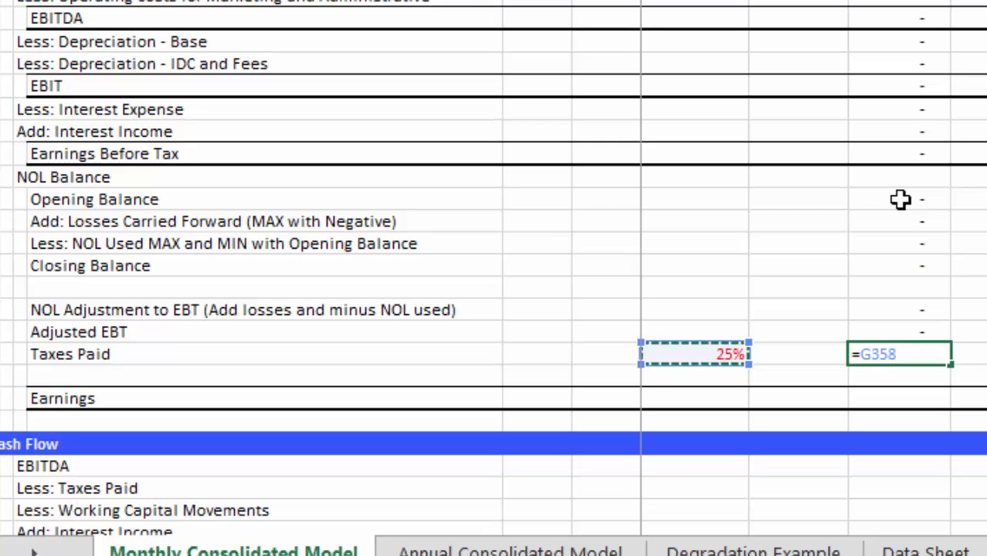
key("F4")
type("*")
key("Up")
key("Return")
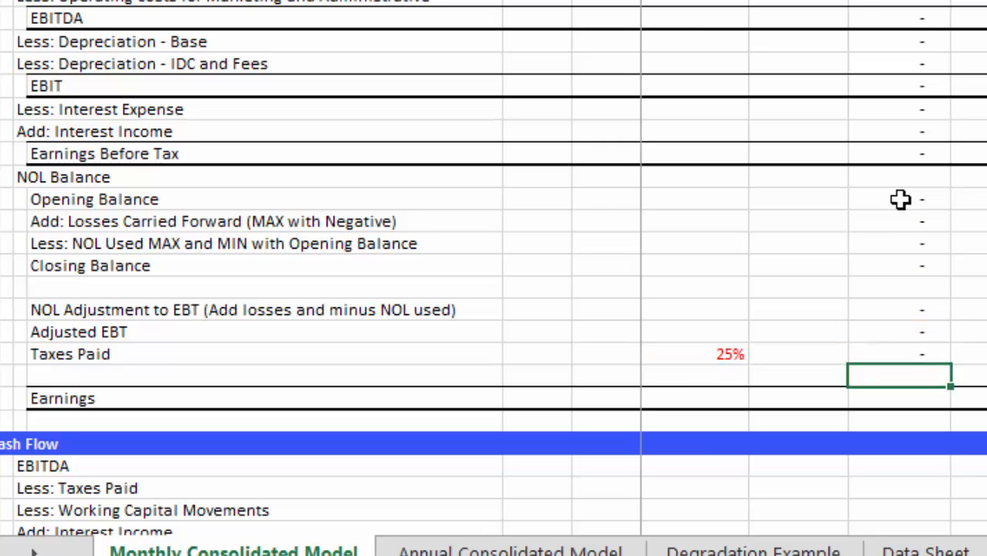
- Enter =I349-I358 in I360 to calculate Earnings as Earnings Before Tax minus Taxes Paid
key("Down")
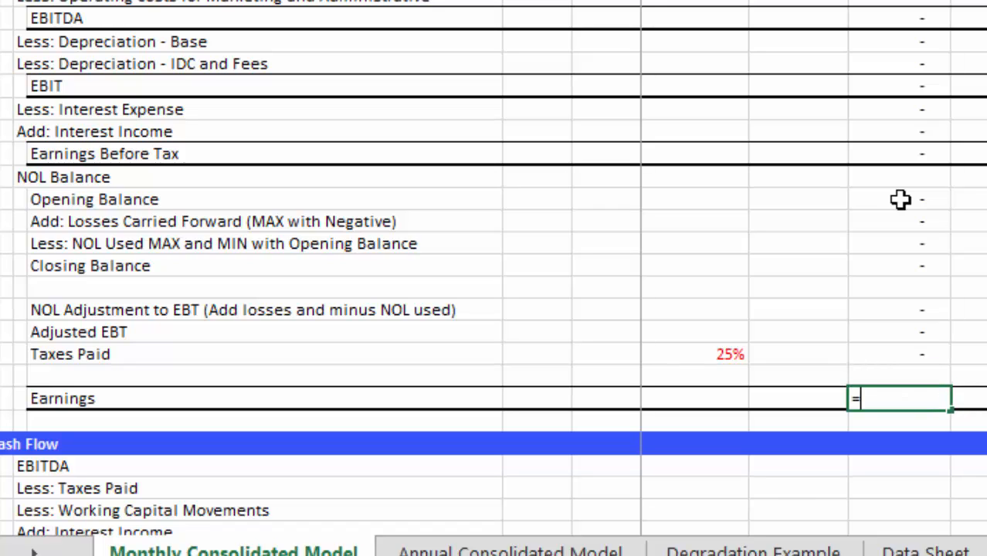
type("=")
key("Up")
key("Up")
key("Up")
key("Up")
key("Up")
key("Up")
key("Up")
key("Up")
key("Up")
key("Up")
key("Up")
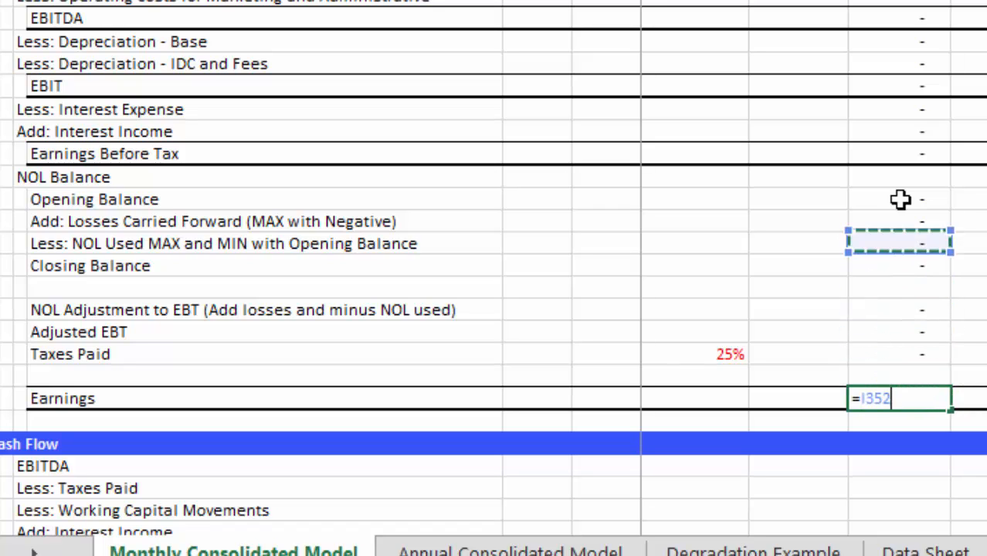
type("-")
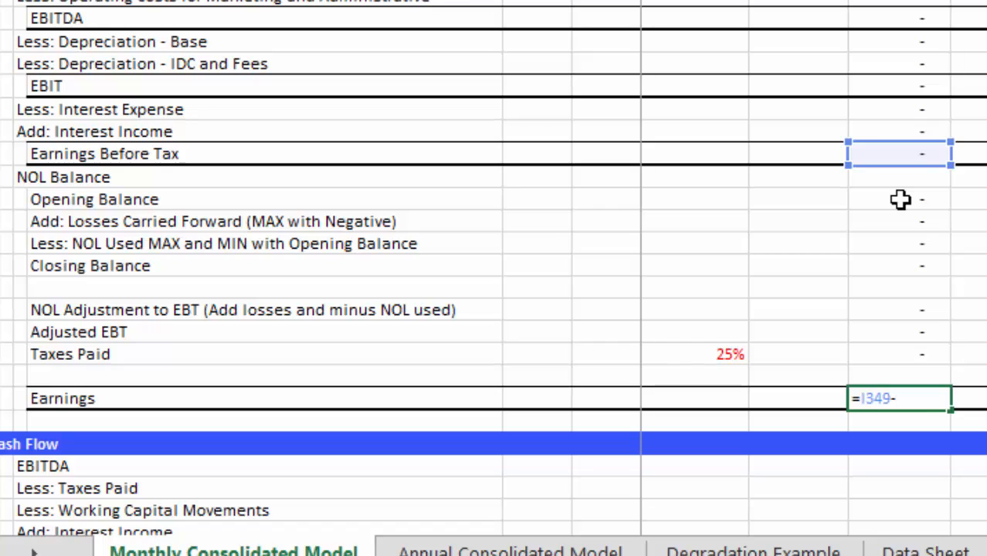
key("Up")
key("Up")
key("Return")
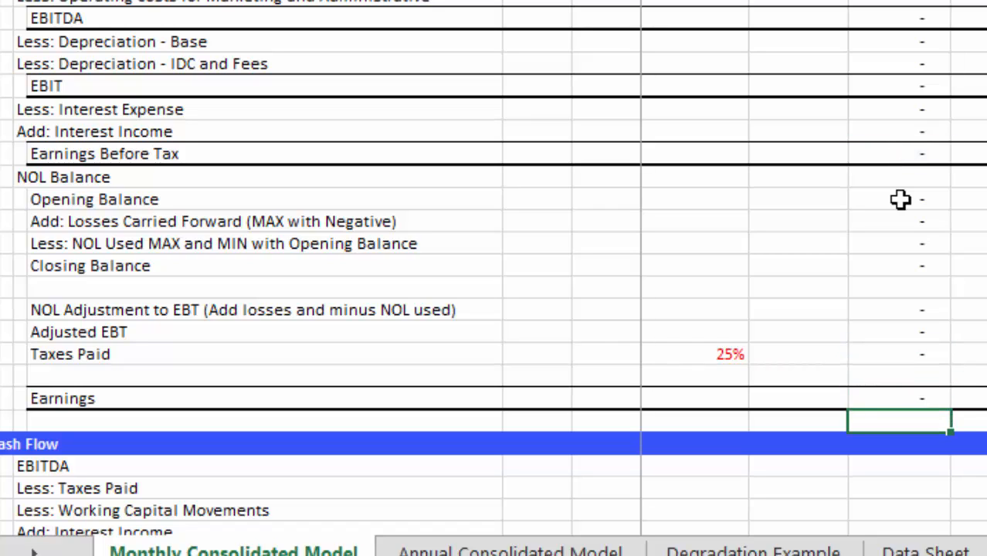
key("Up")
key("Down")
key("Down")
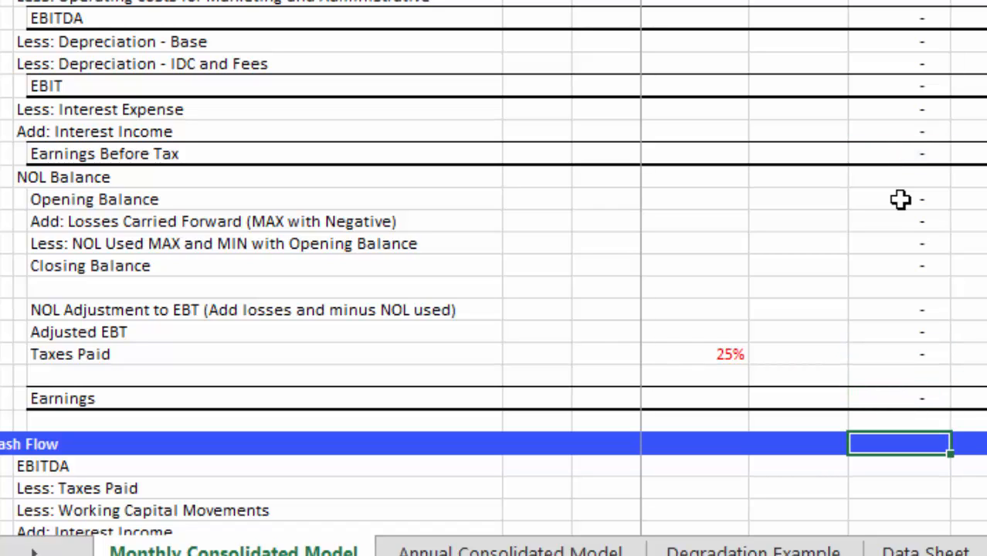
mouse_move(837, 555)
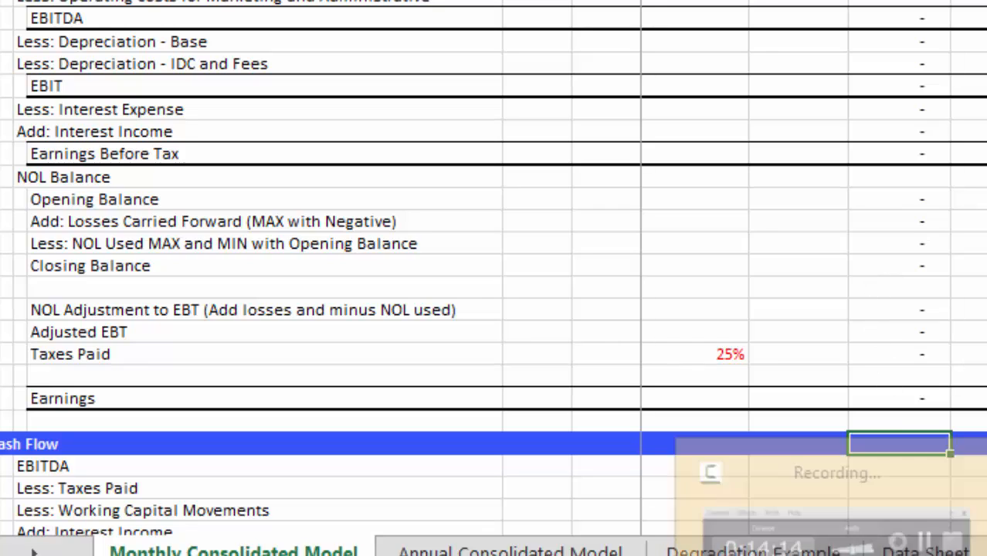